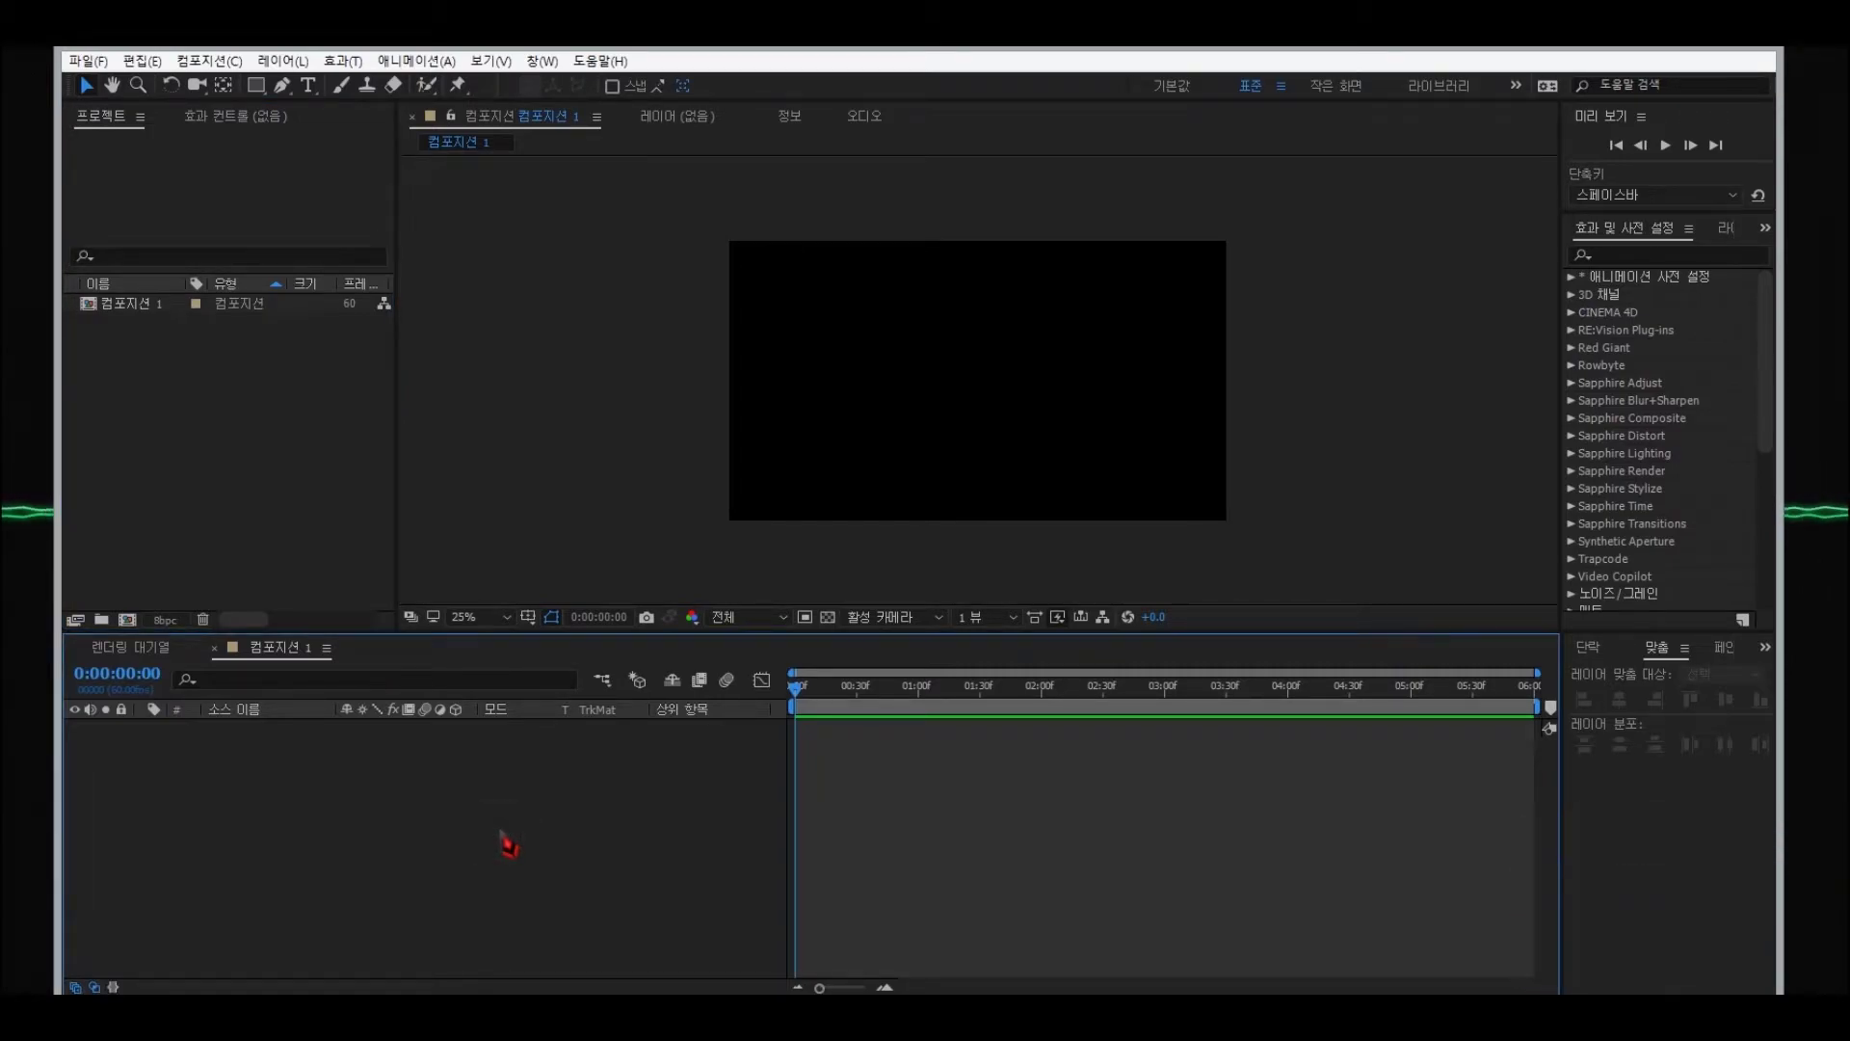
pyautogui.rightClick(507, 844)
pyautogui.moveTo(611, 614)
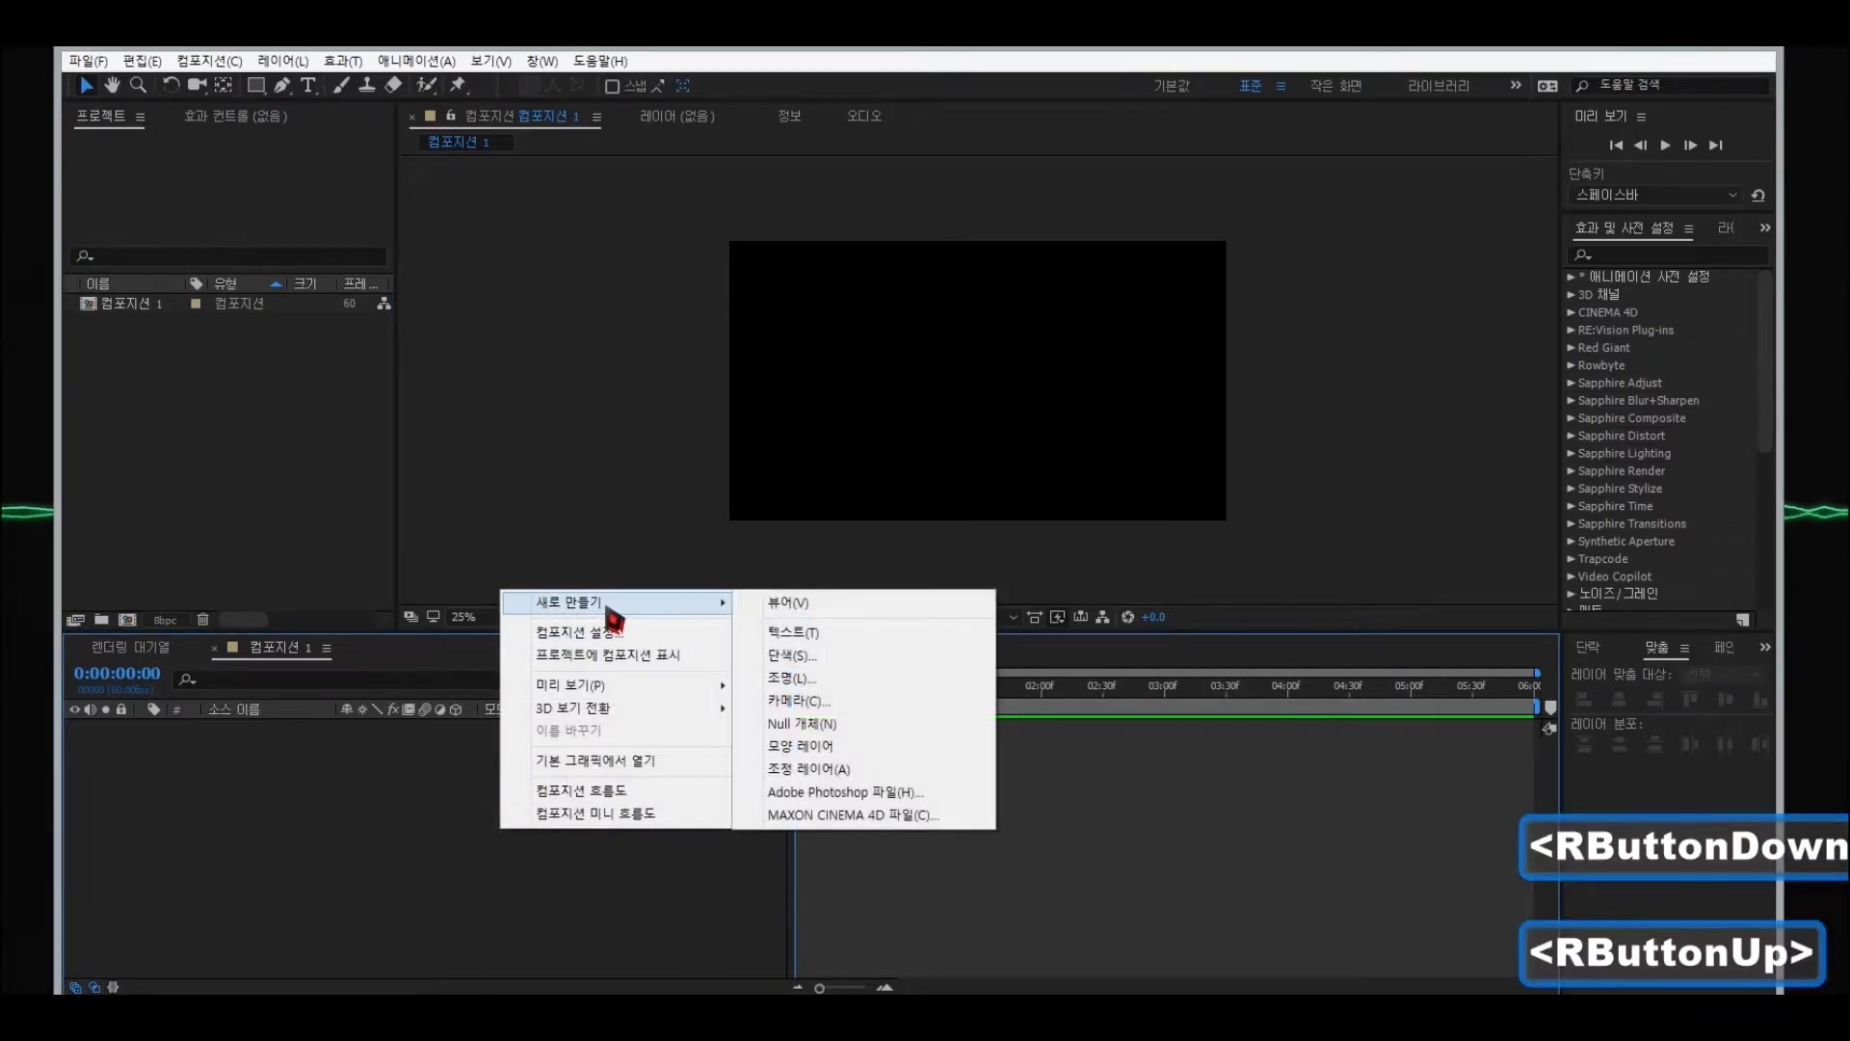
pyautogui.click(274, 859)
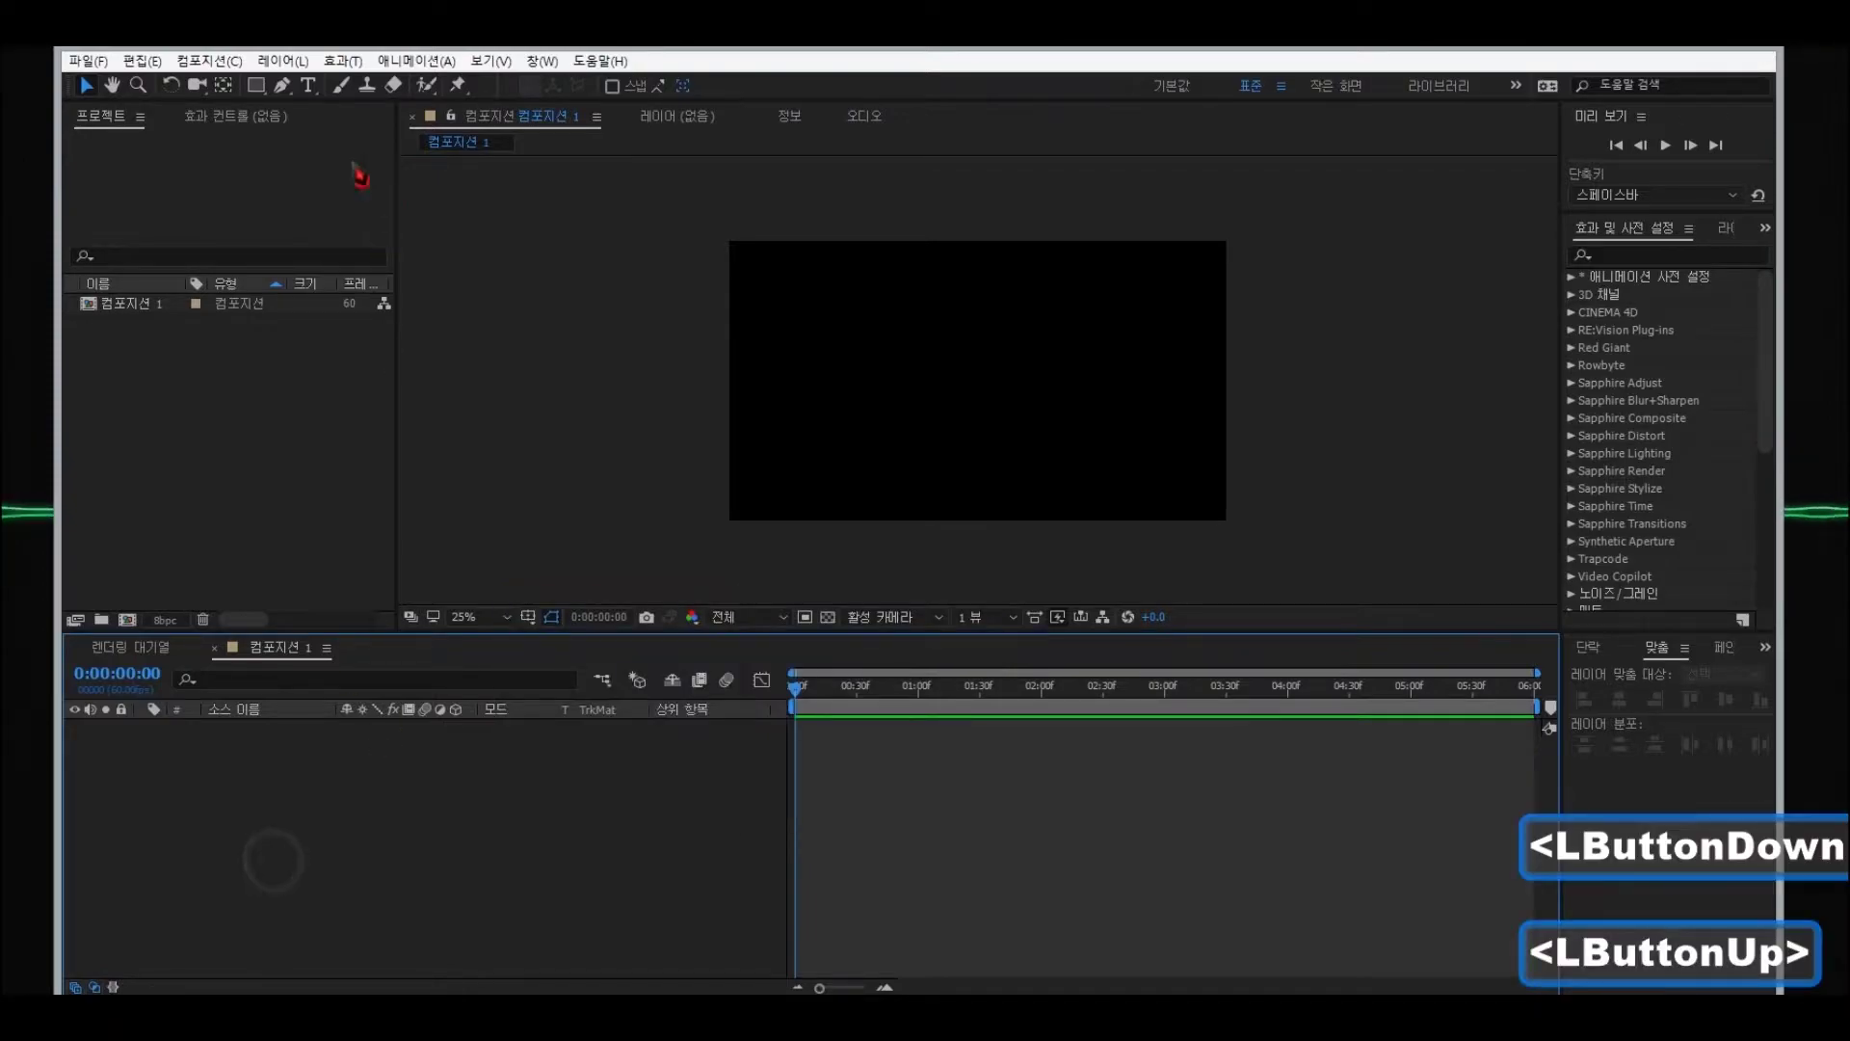
# - Create a text layer in the composition that reads "INV YOUTUBE"
pyautogui.click(309, 86)
pyautogui.click(802, 365)
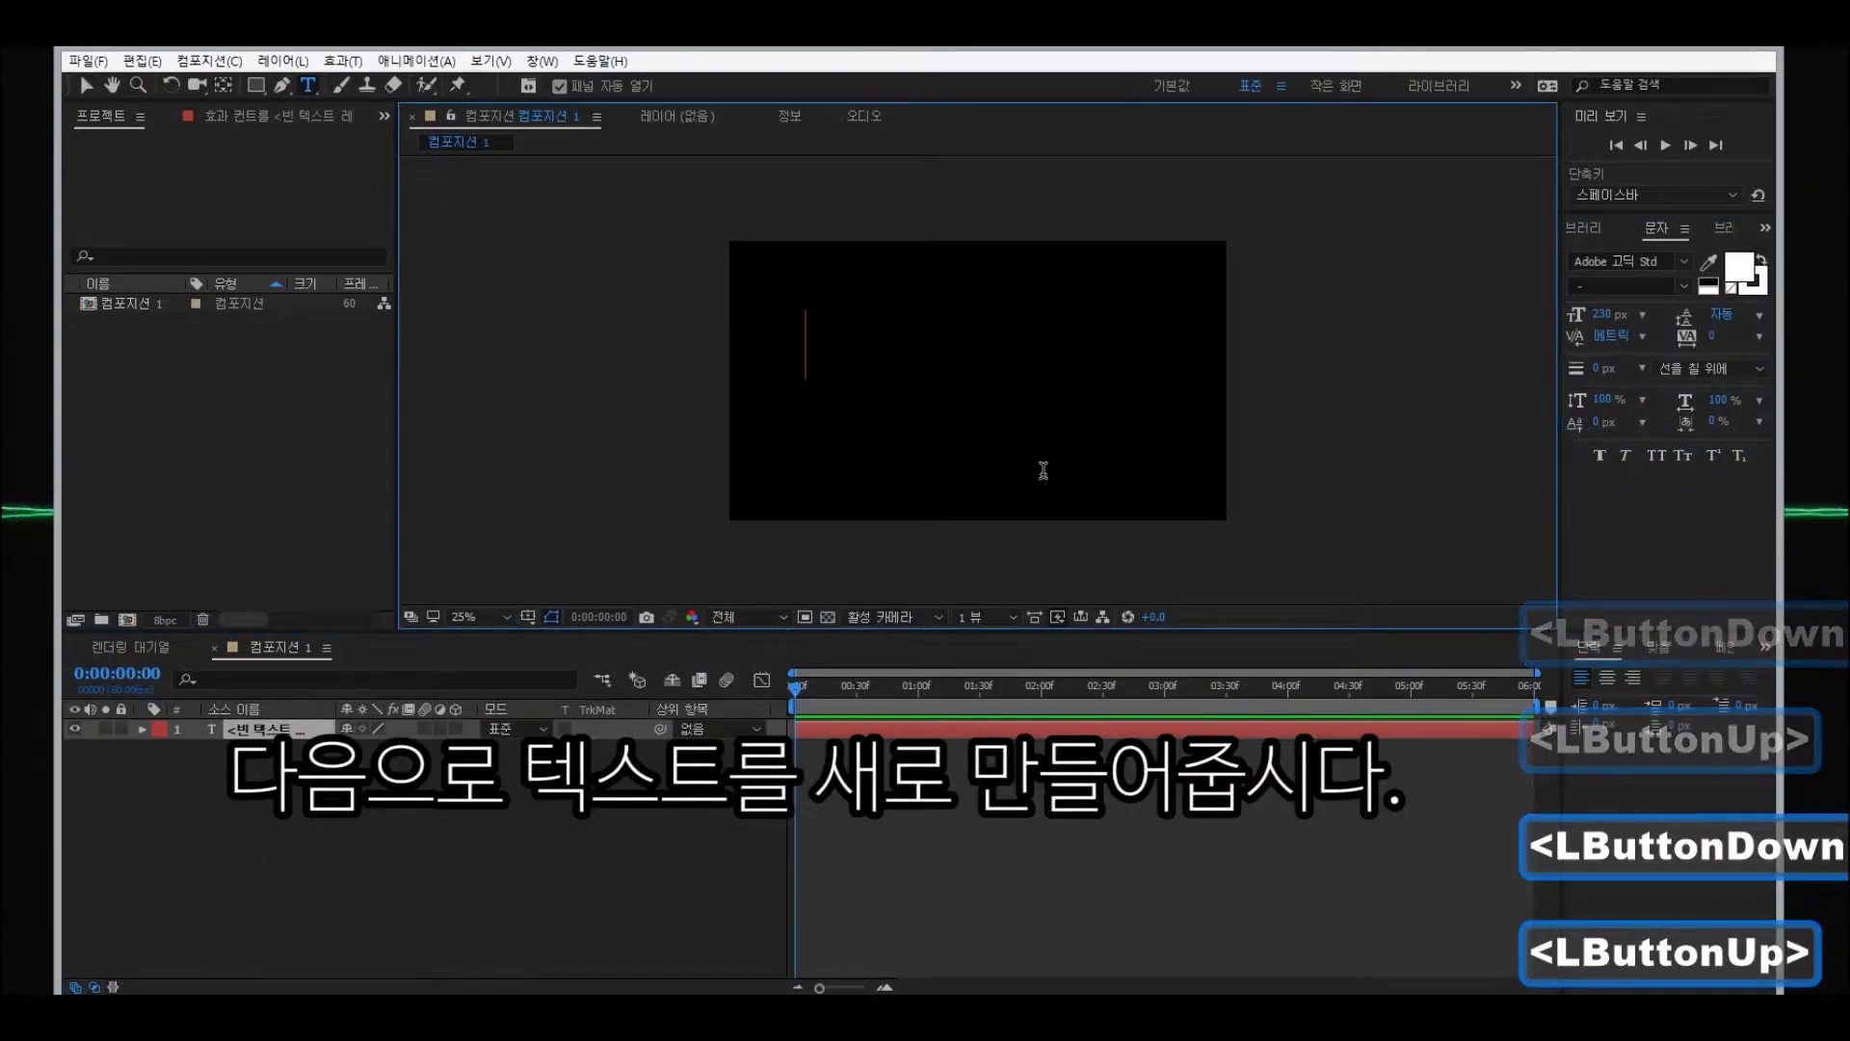
pyautogui.press('capslock')
pyautogui.write('IN')
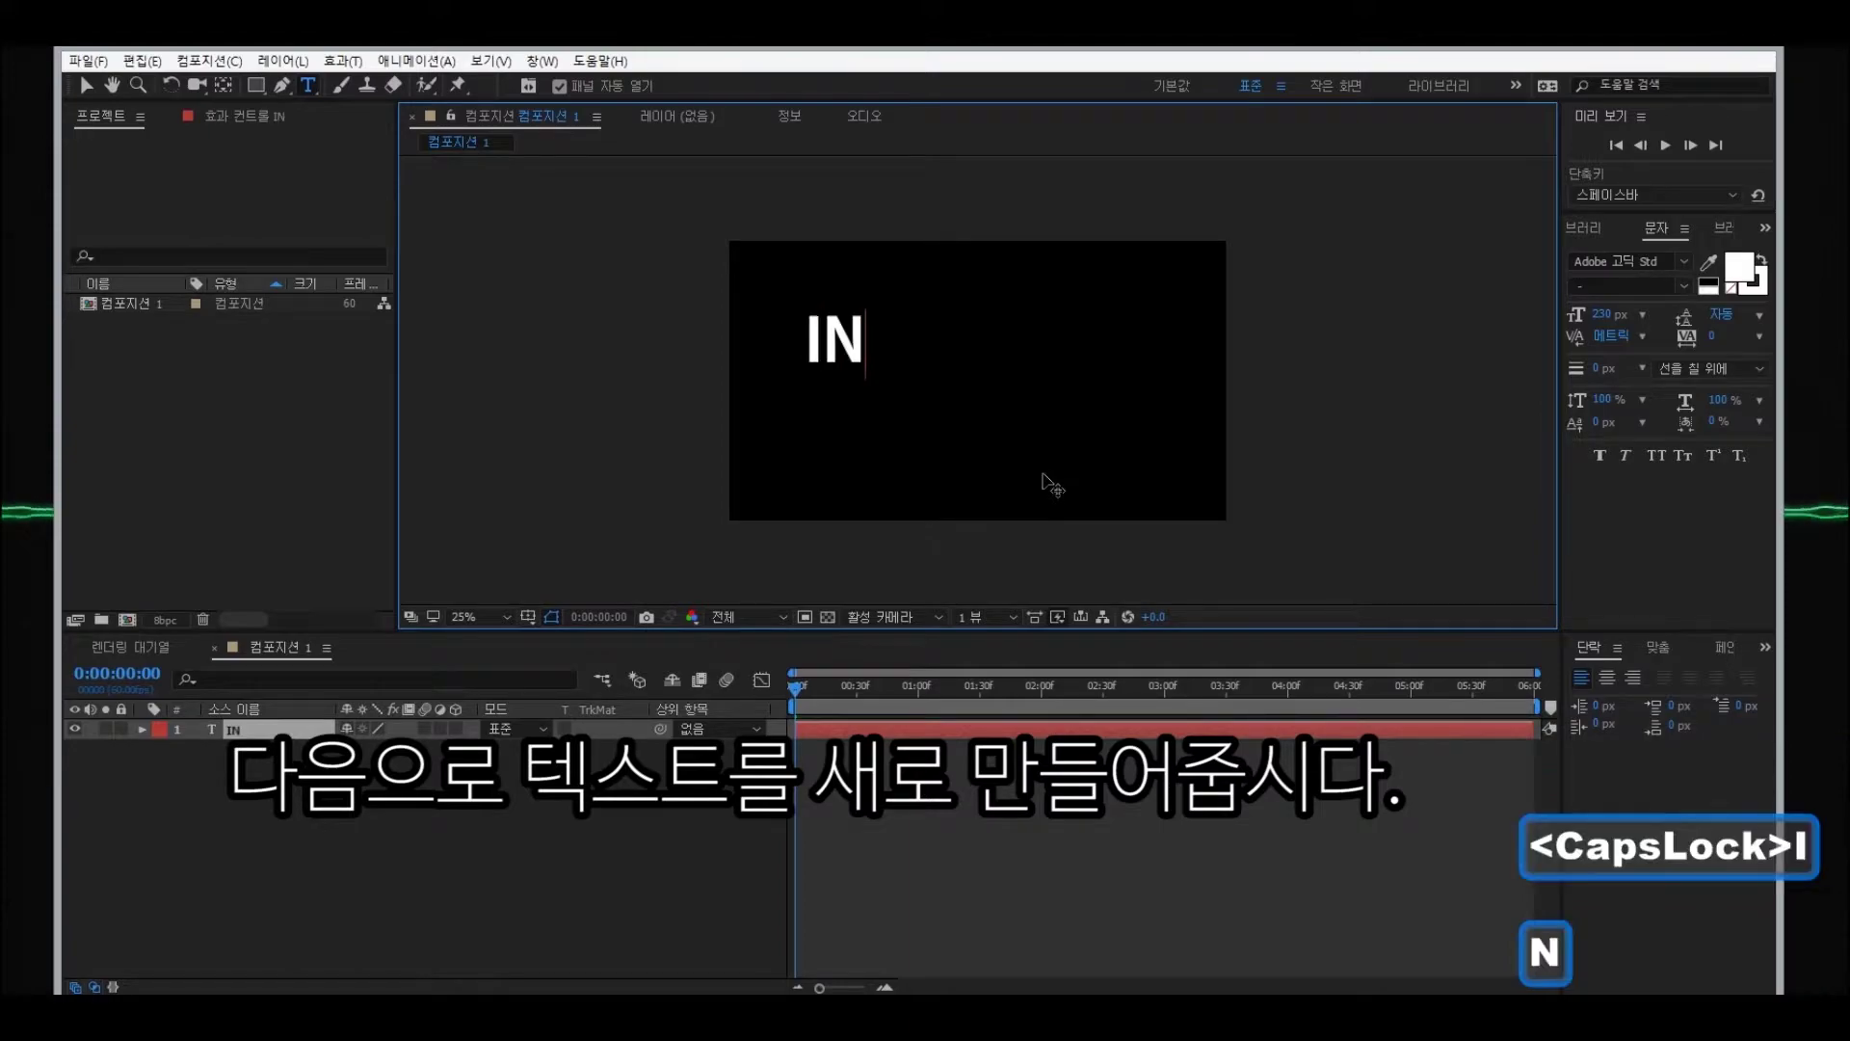
pyautogui.write('V ')
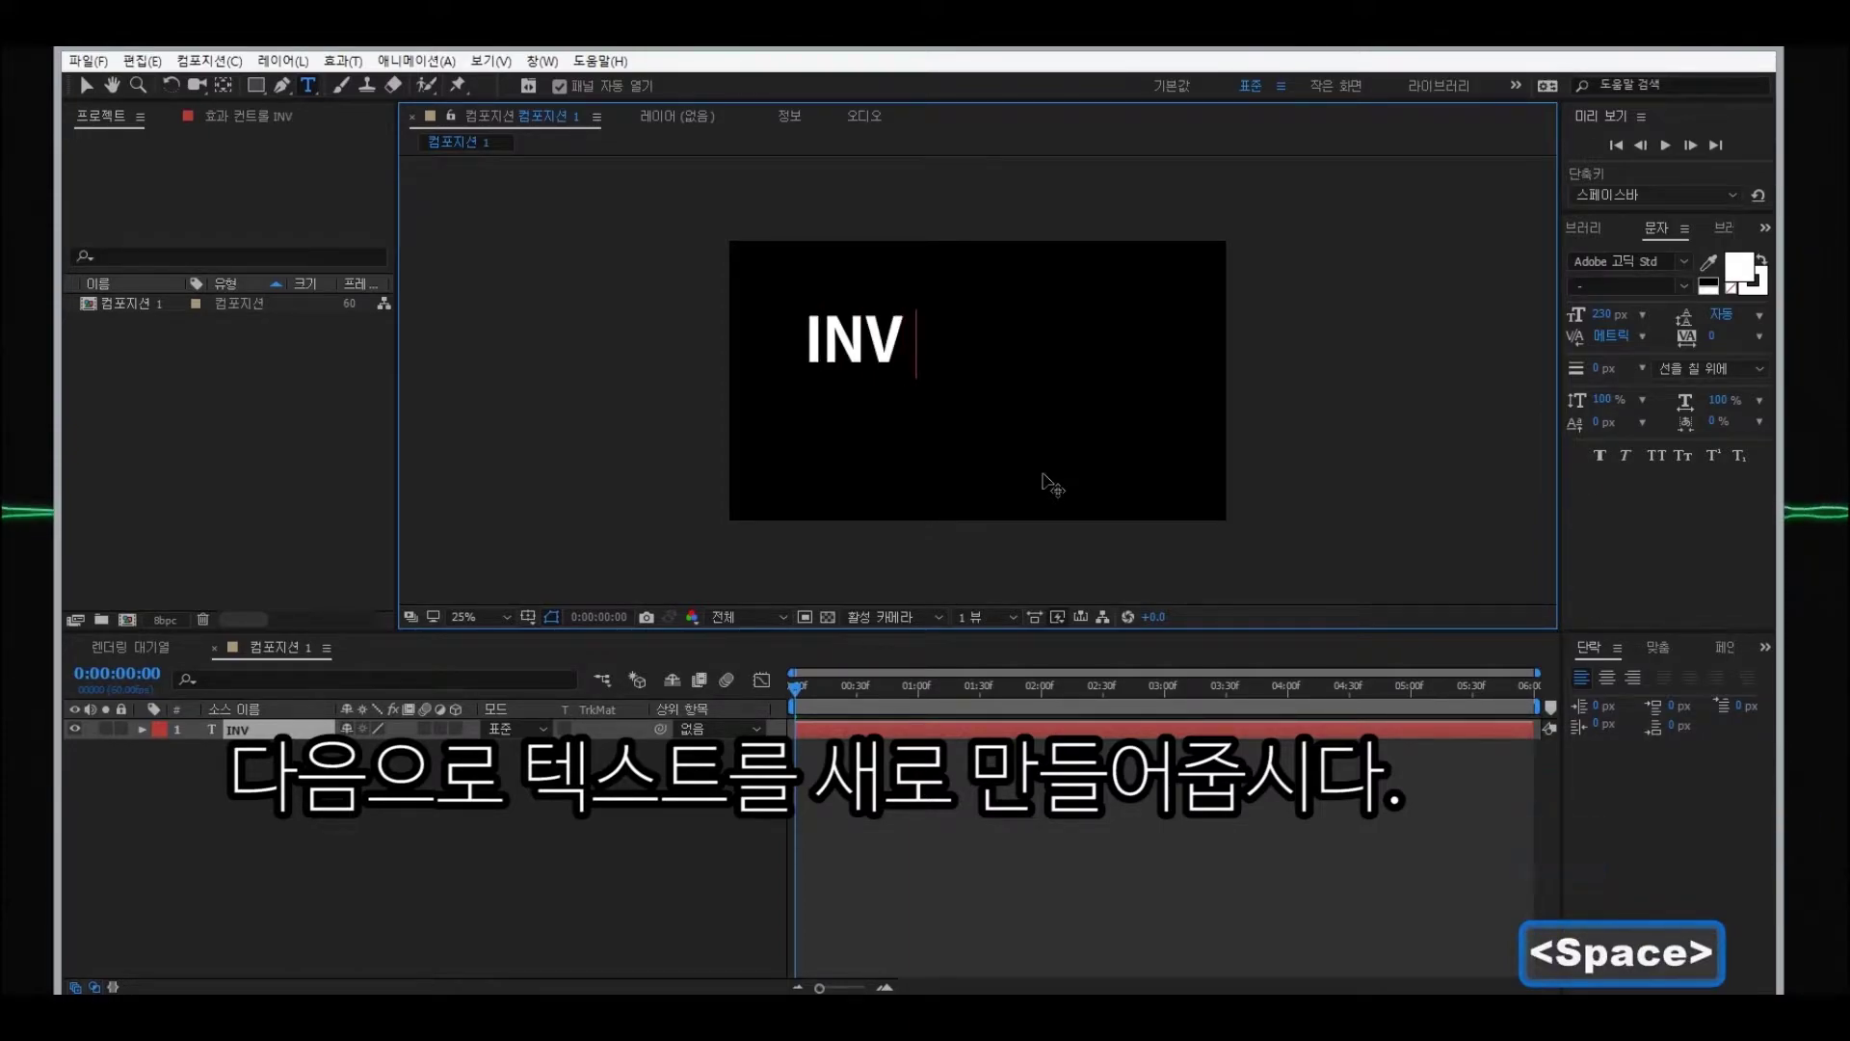
pyautogui.write('YOUTUBE')
pyautogui.press('capslock')
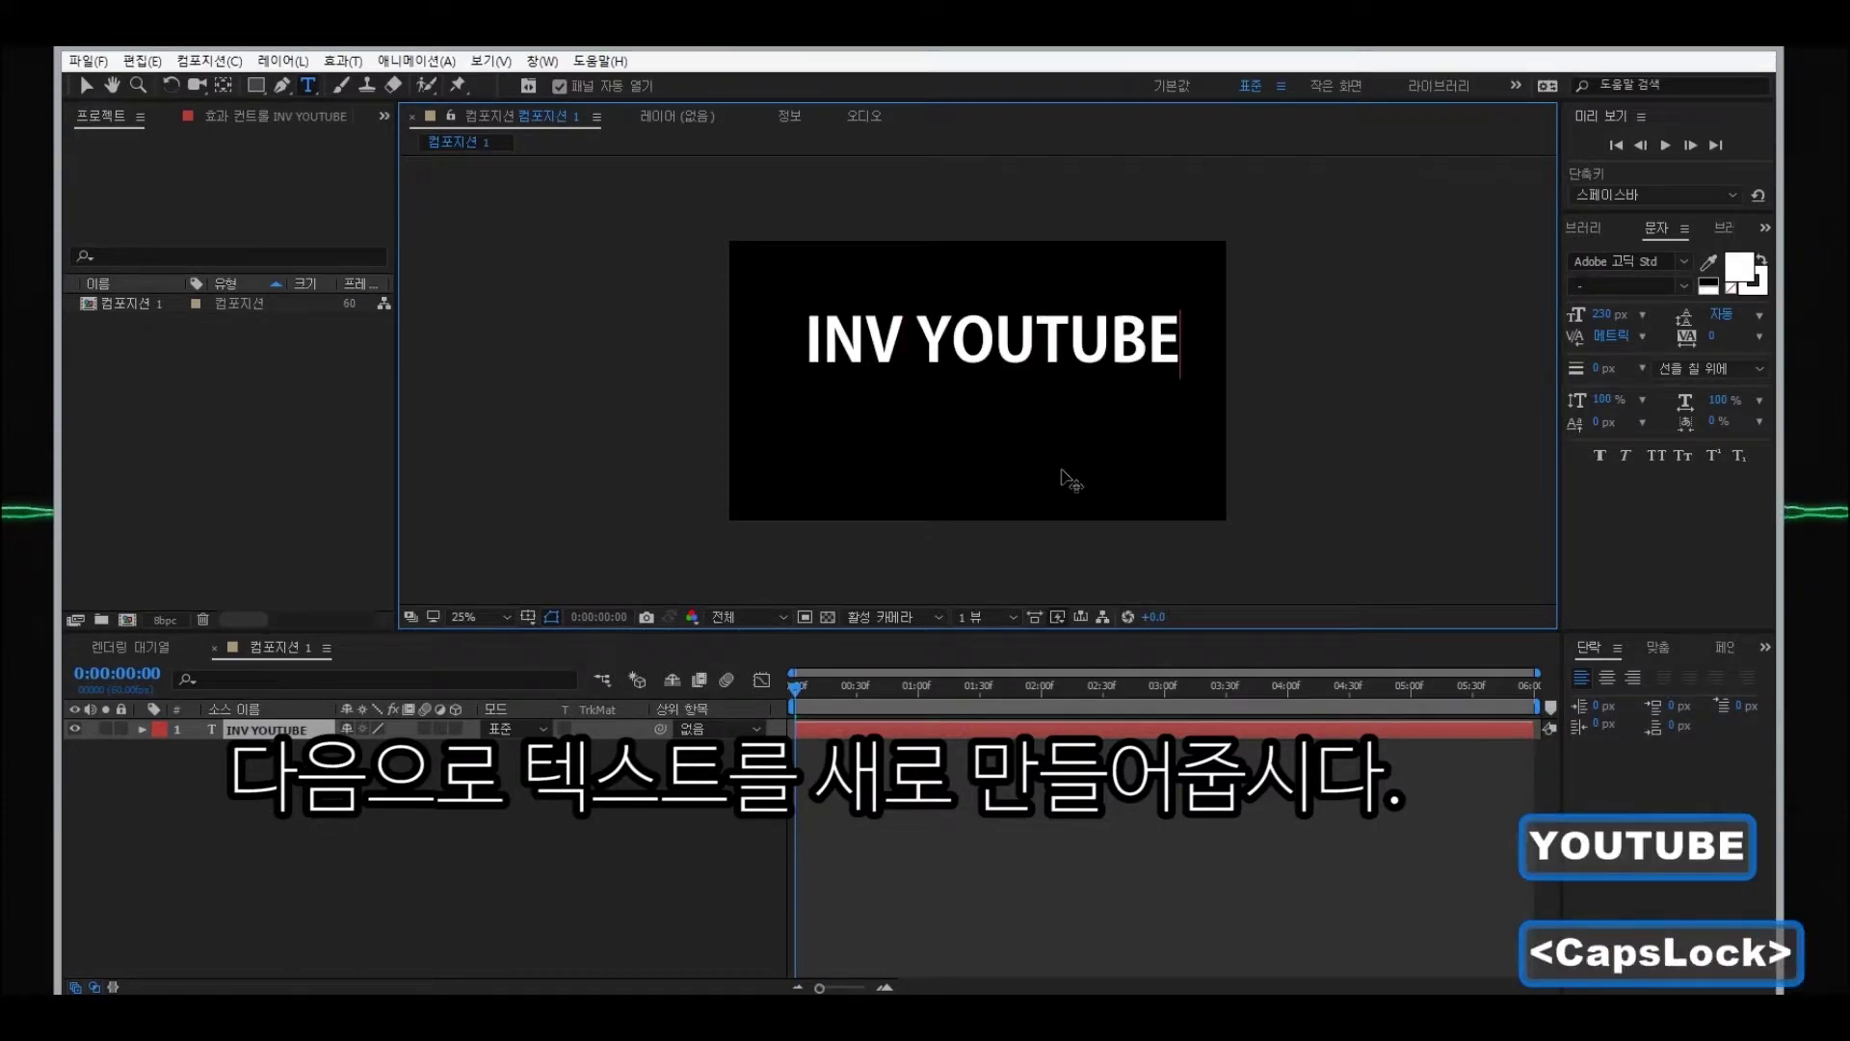
# - Center the text layer horizontally and vertically in the composition
pyautogui.click(1655, 647)
pyautogui.click(1619, 699)
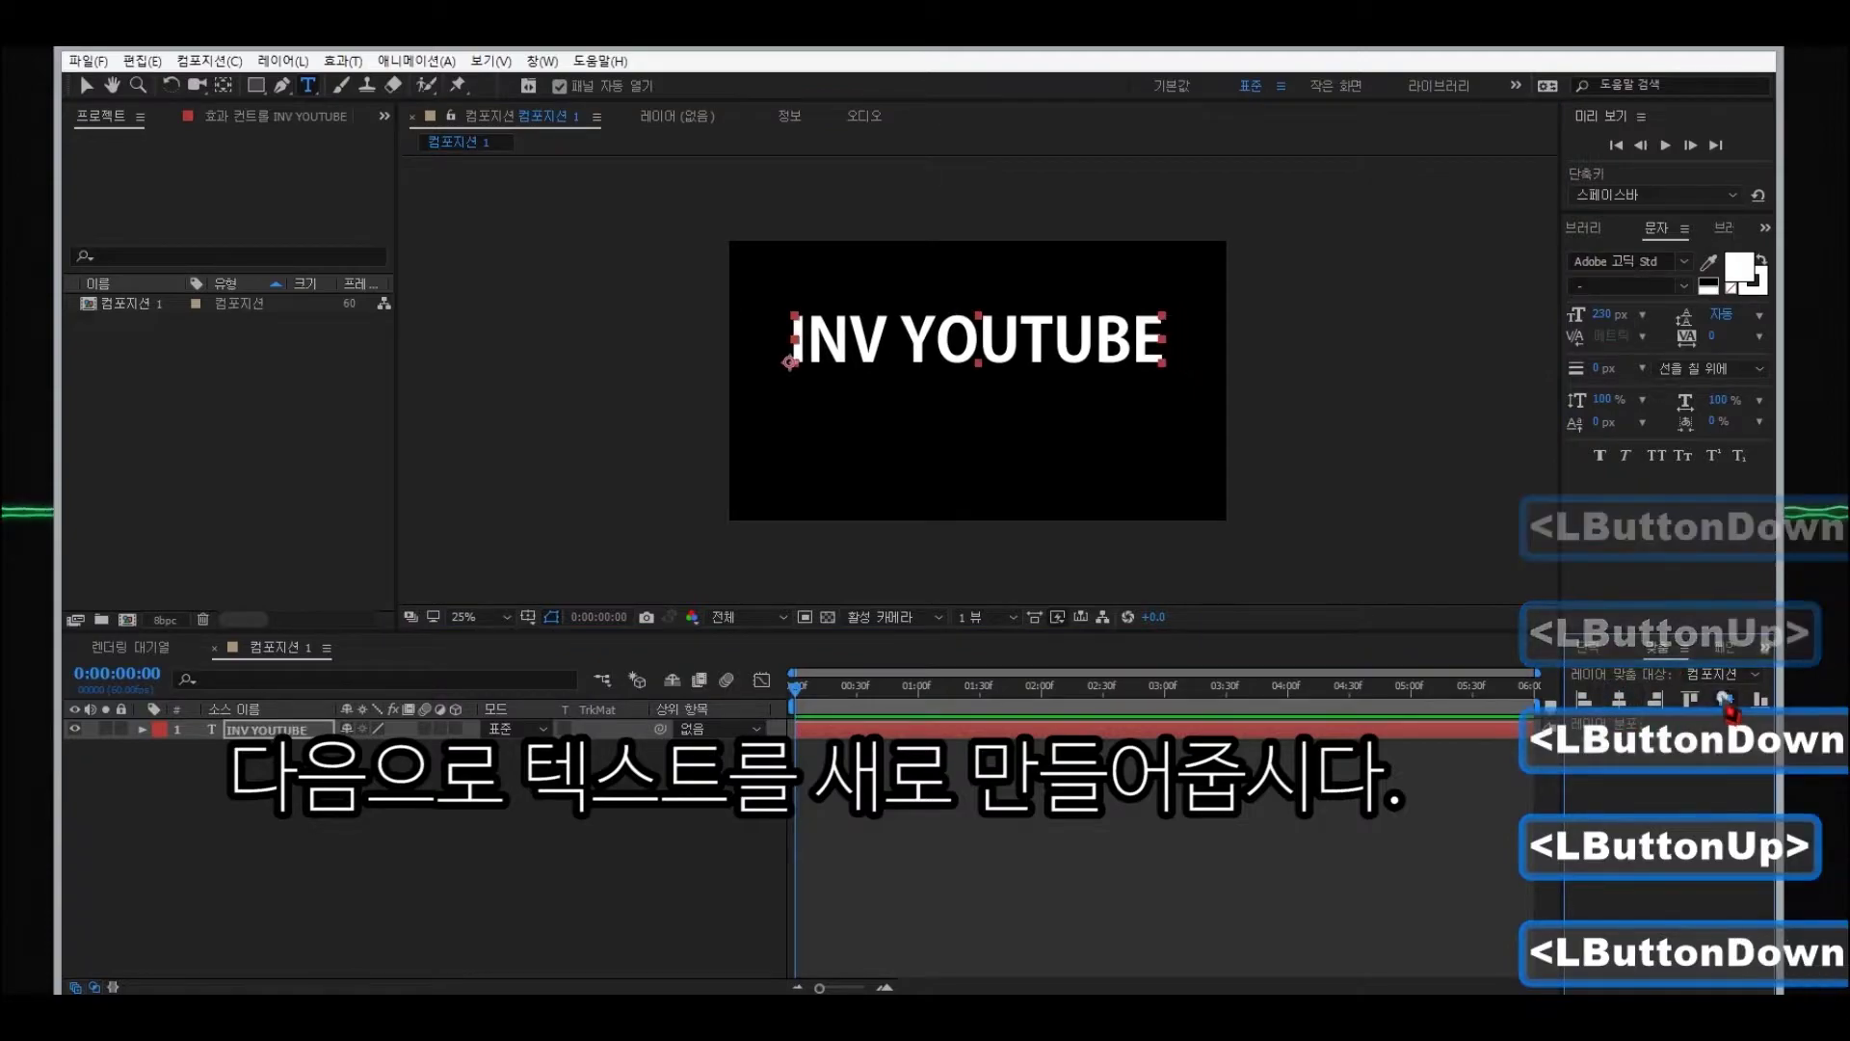
pyautogui.click(1725, 701)
pyautogui.click(87, 87)
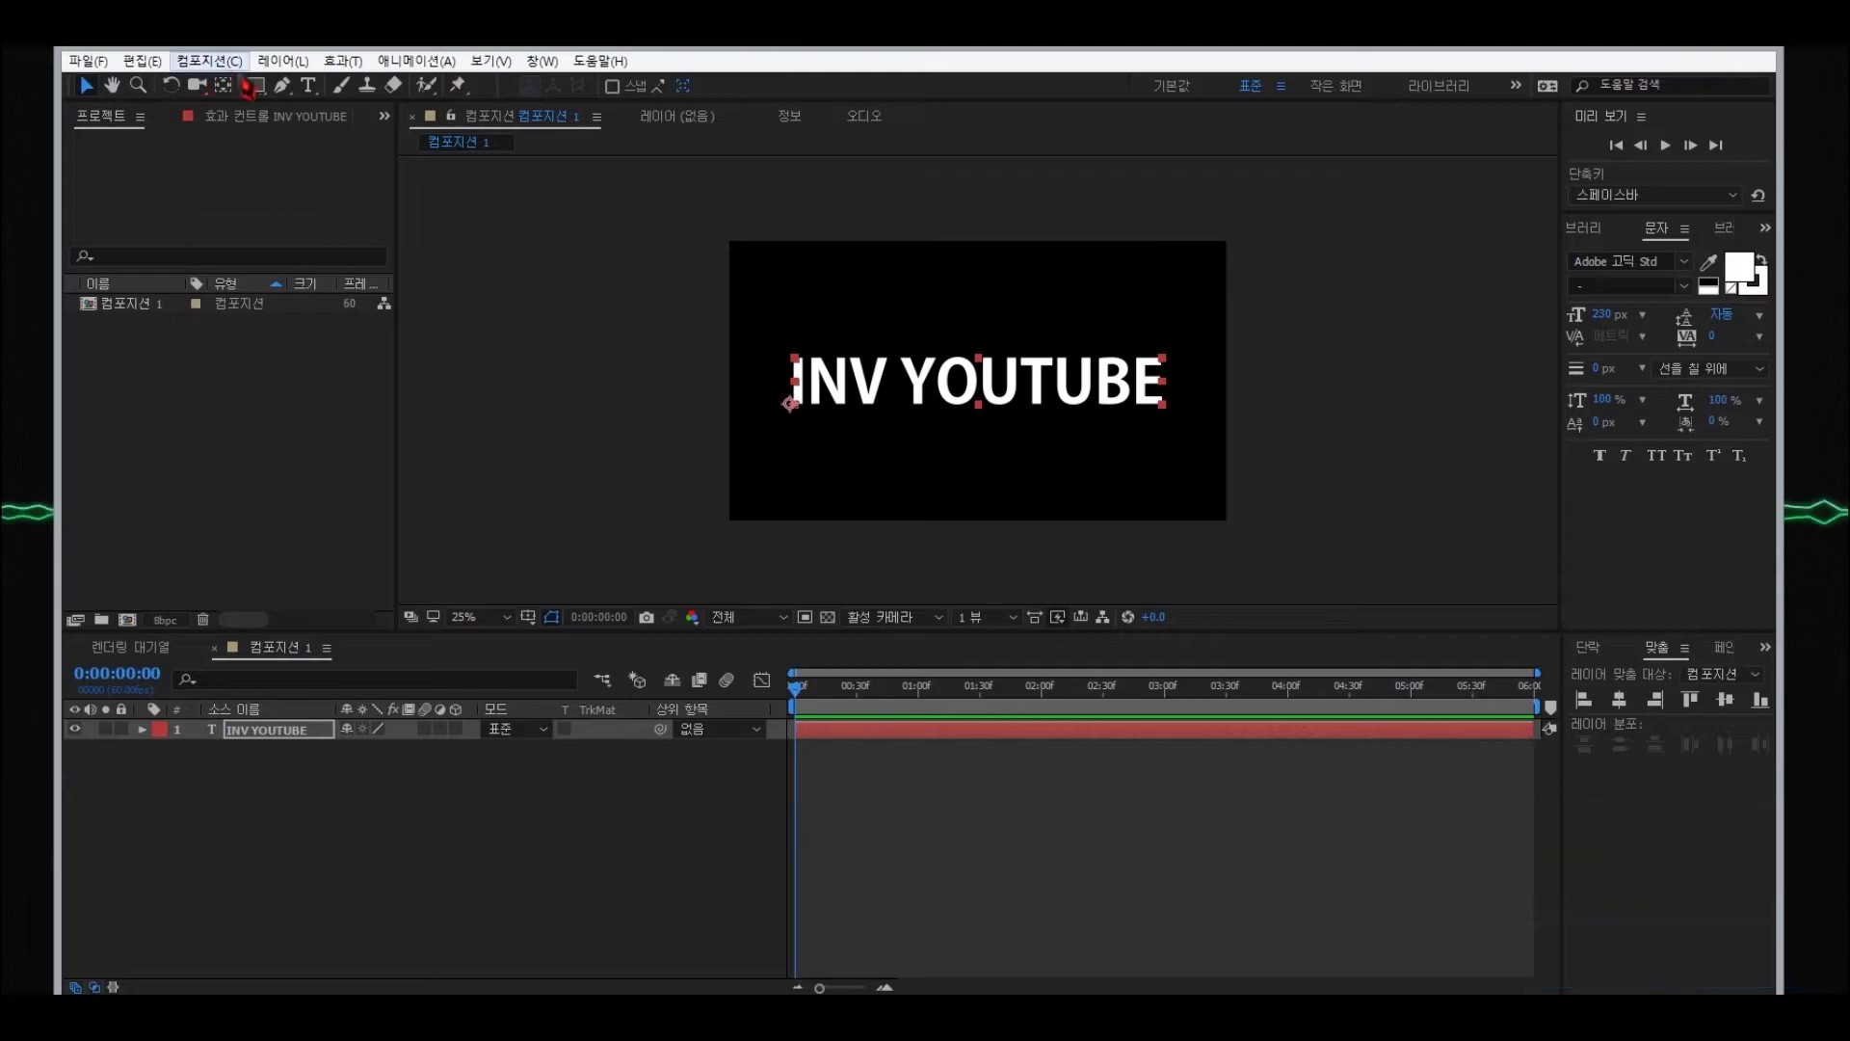
# - Change the fill color of the word "YOUTUBE" to red, leaving "INV" white
pyautogui.click(308, 87)
pyautogui.moveTo(920, 381); pyautogui.dragTo(1141, 382)
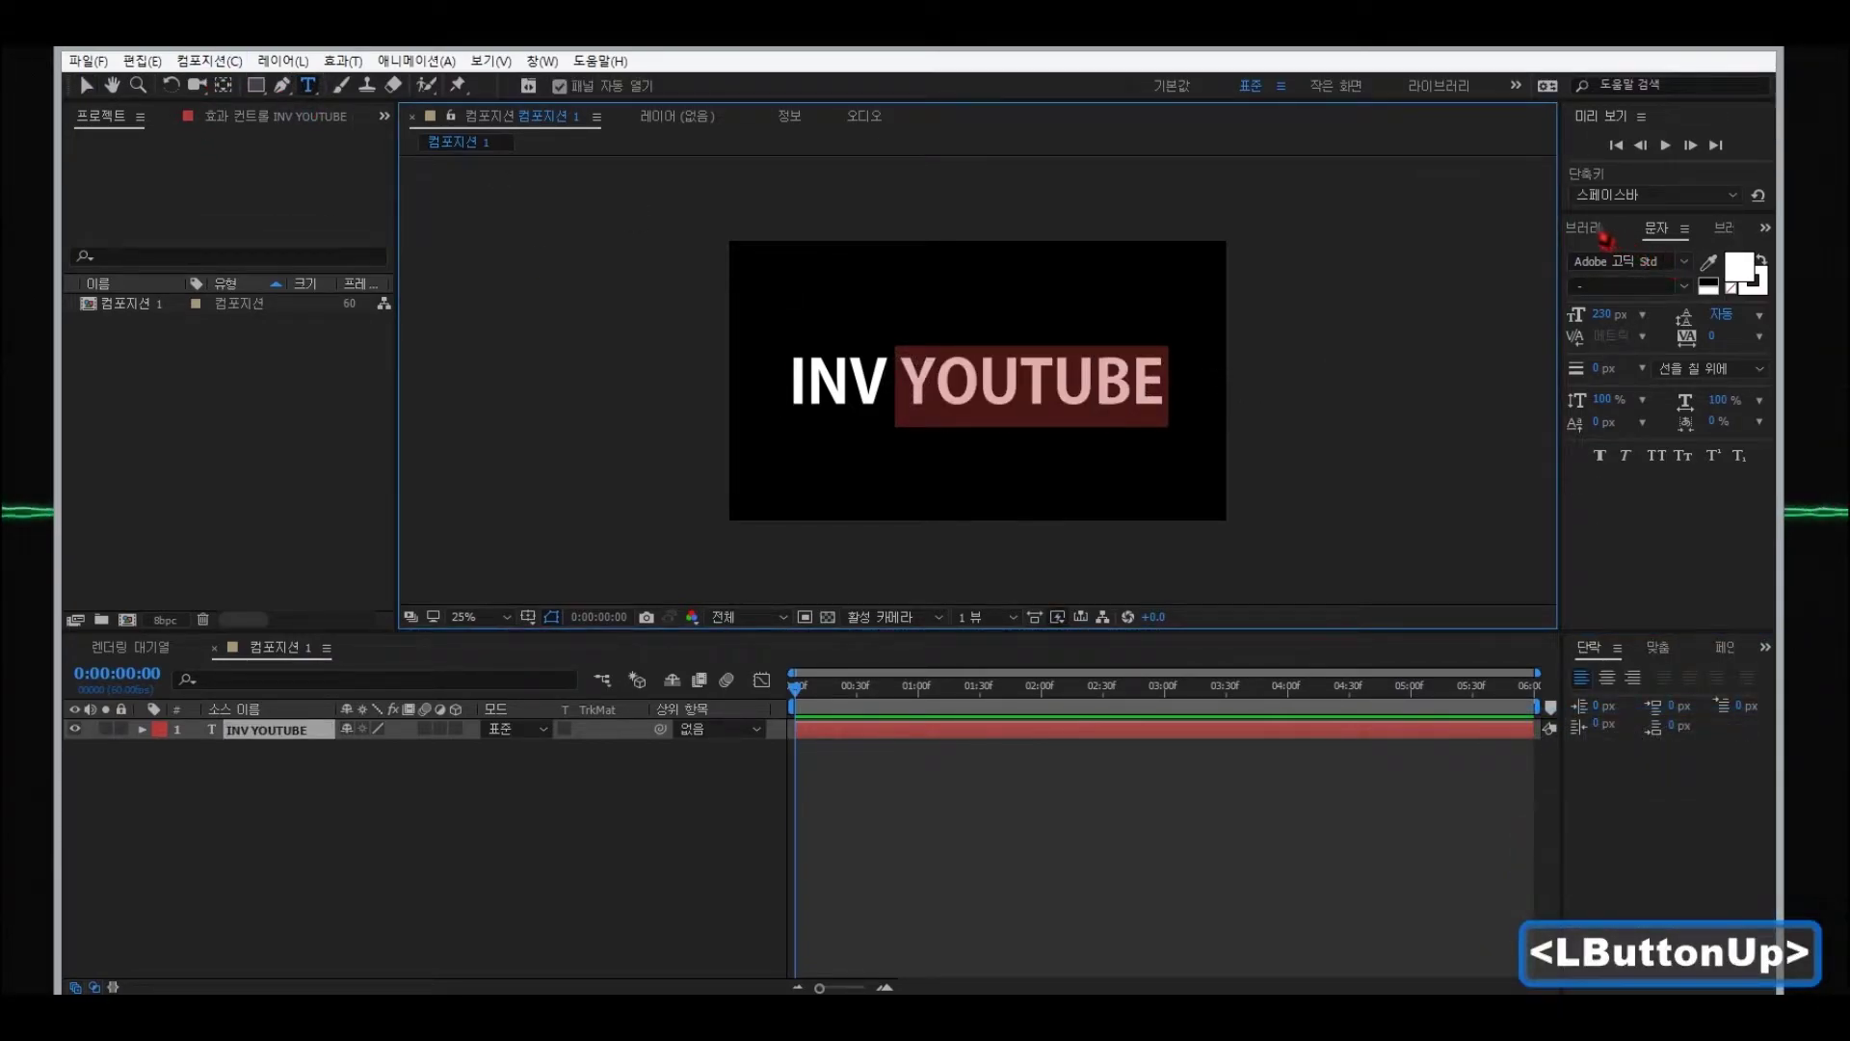
pyautogui.click(1739, 268)
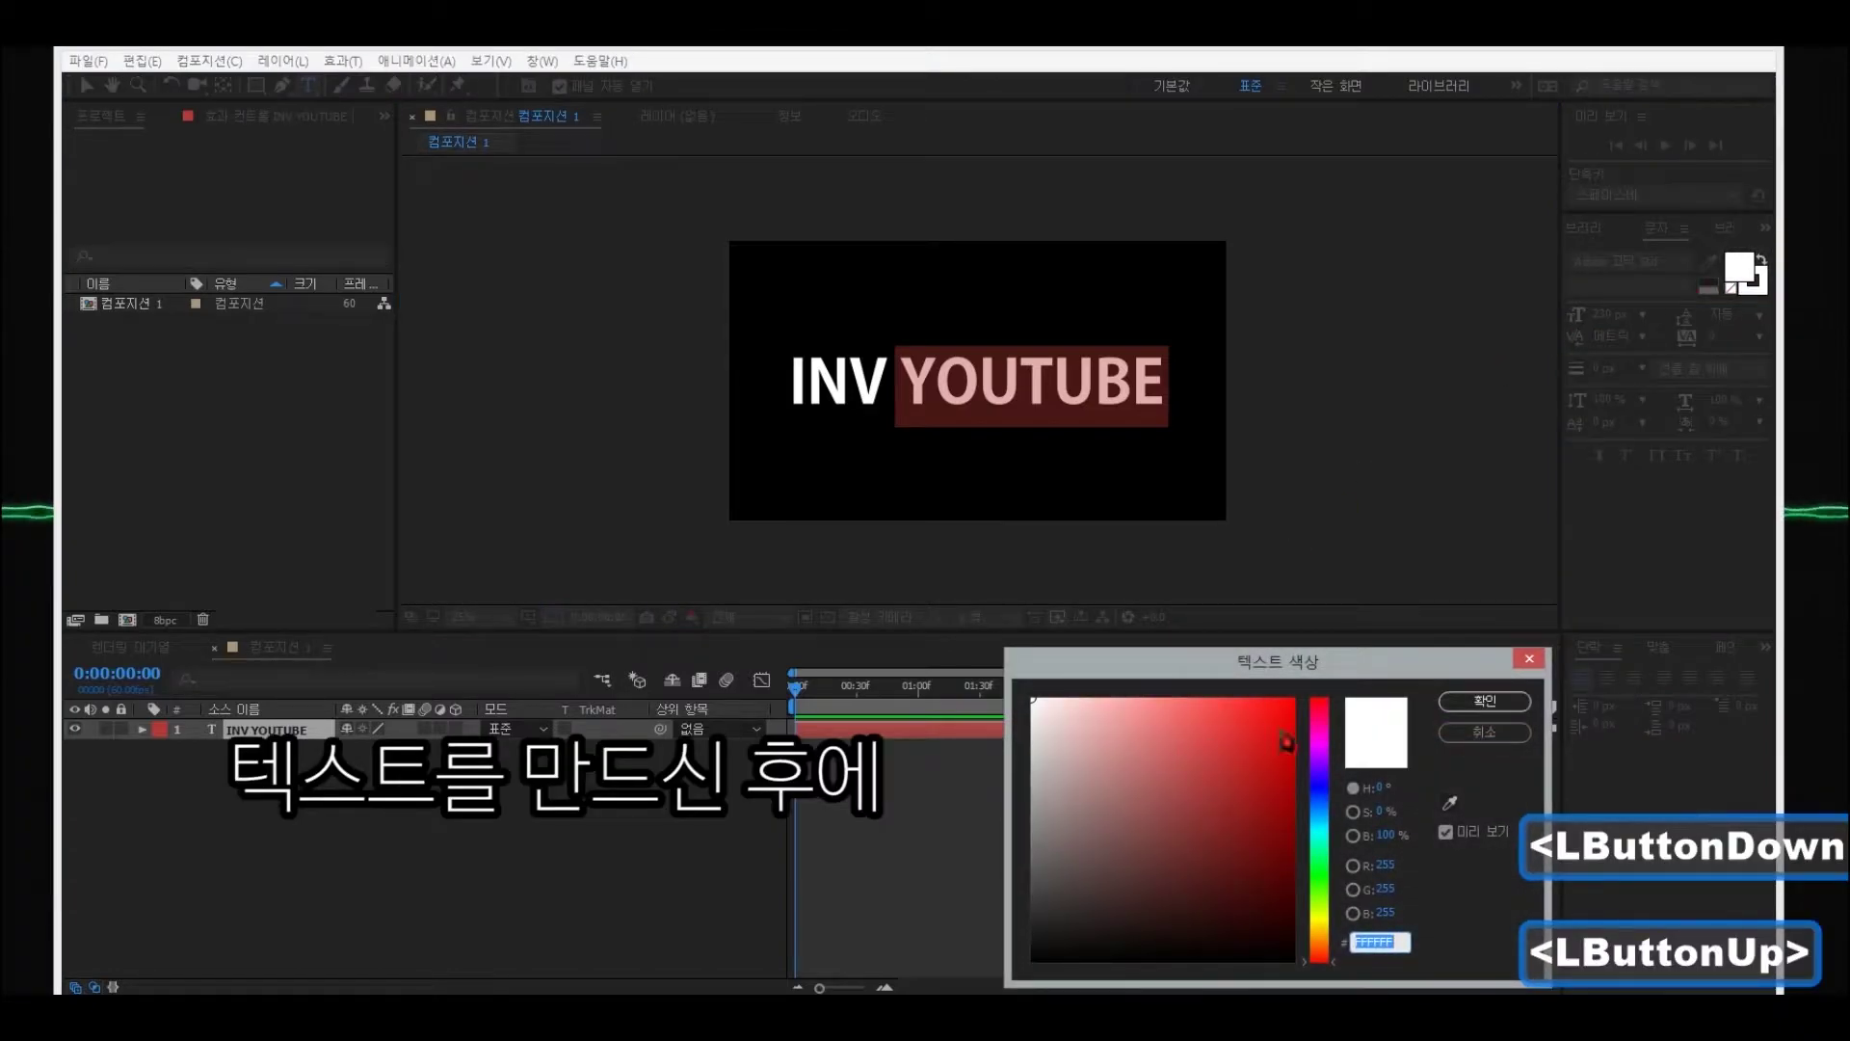
pyautogui.click(1285, 714)
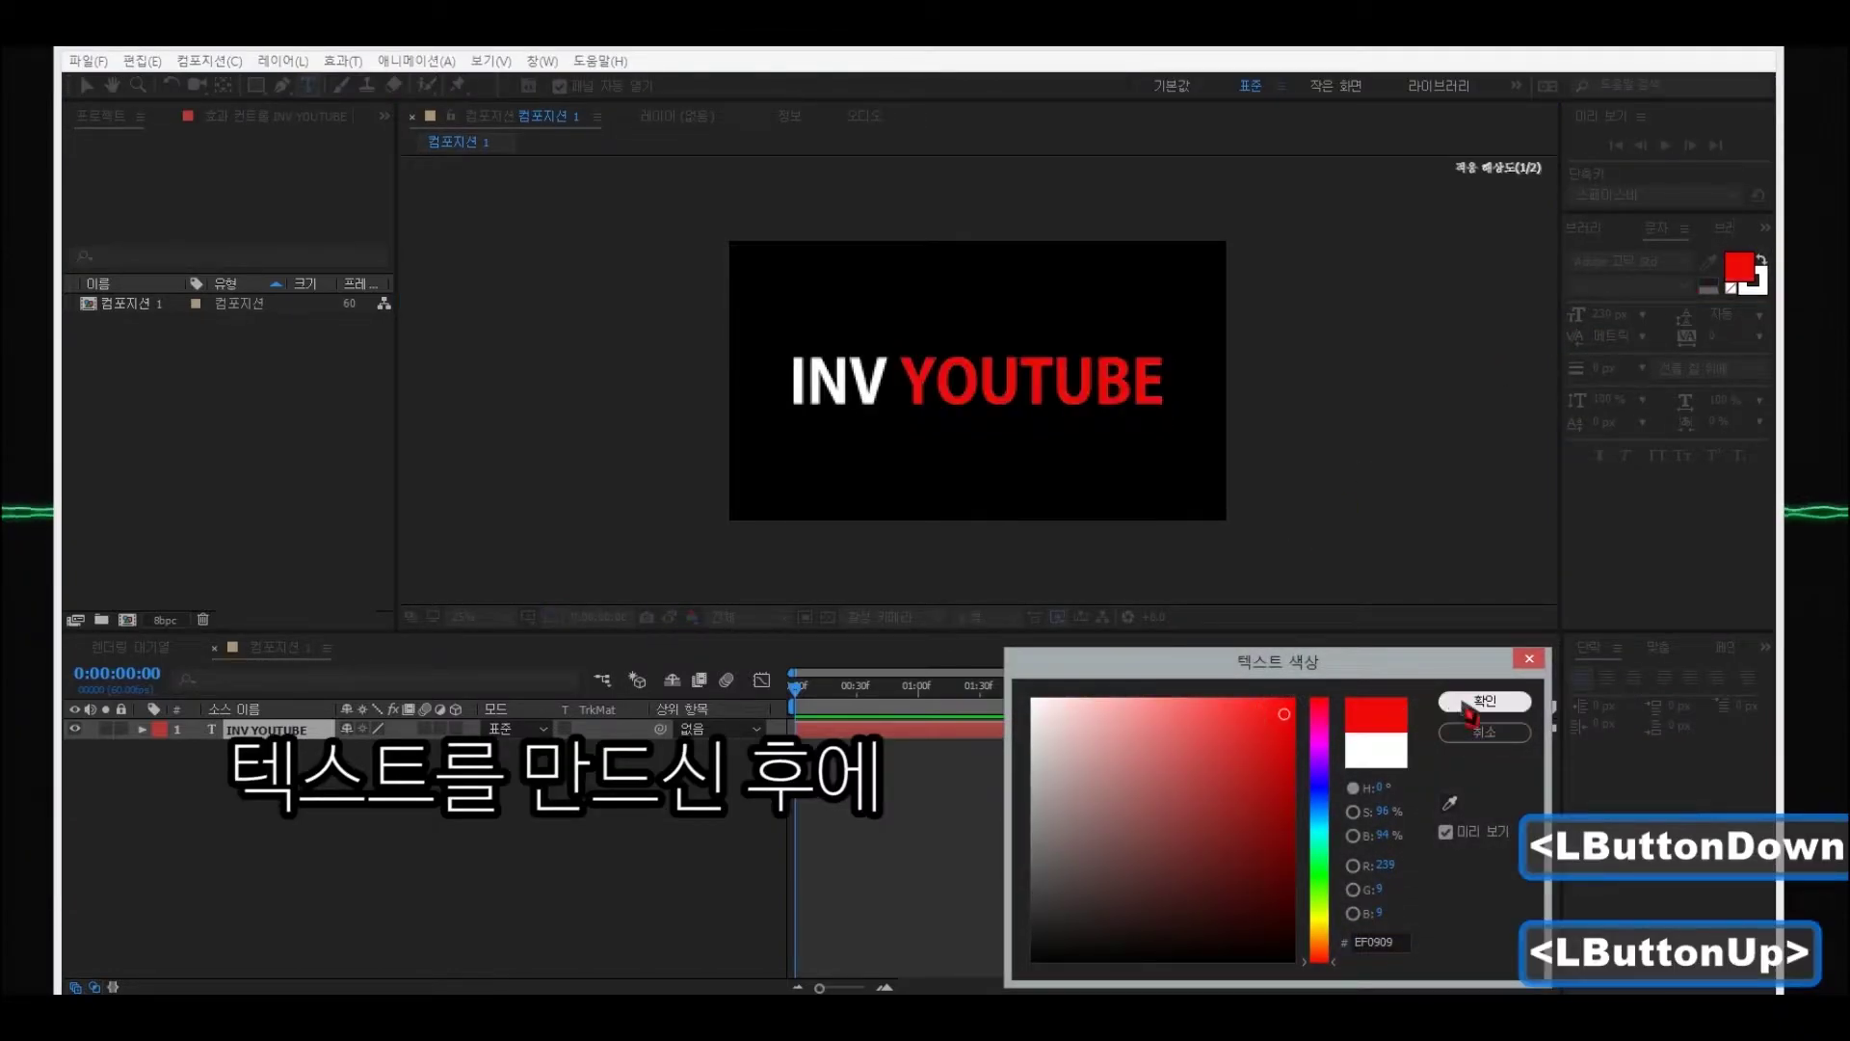
pyautogui.click(1250, 747)
pyautogui.click(1508, 700)
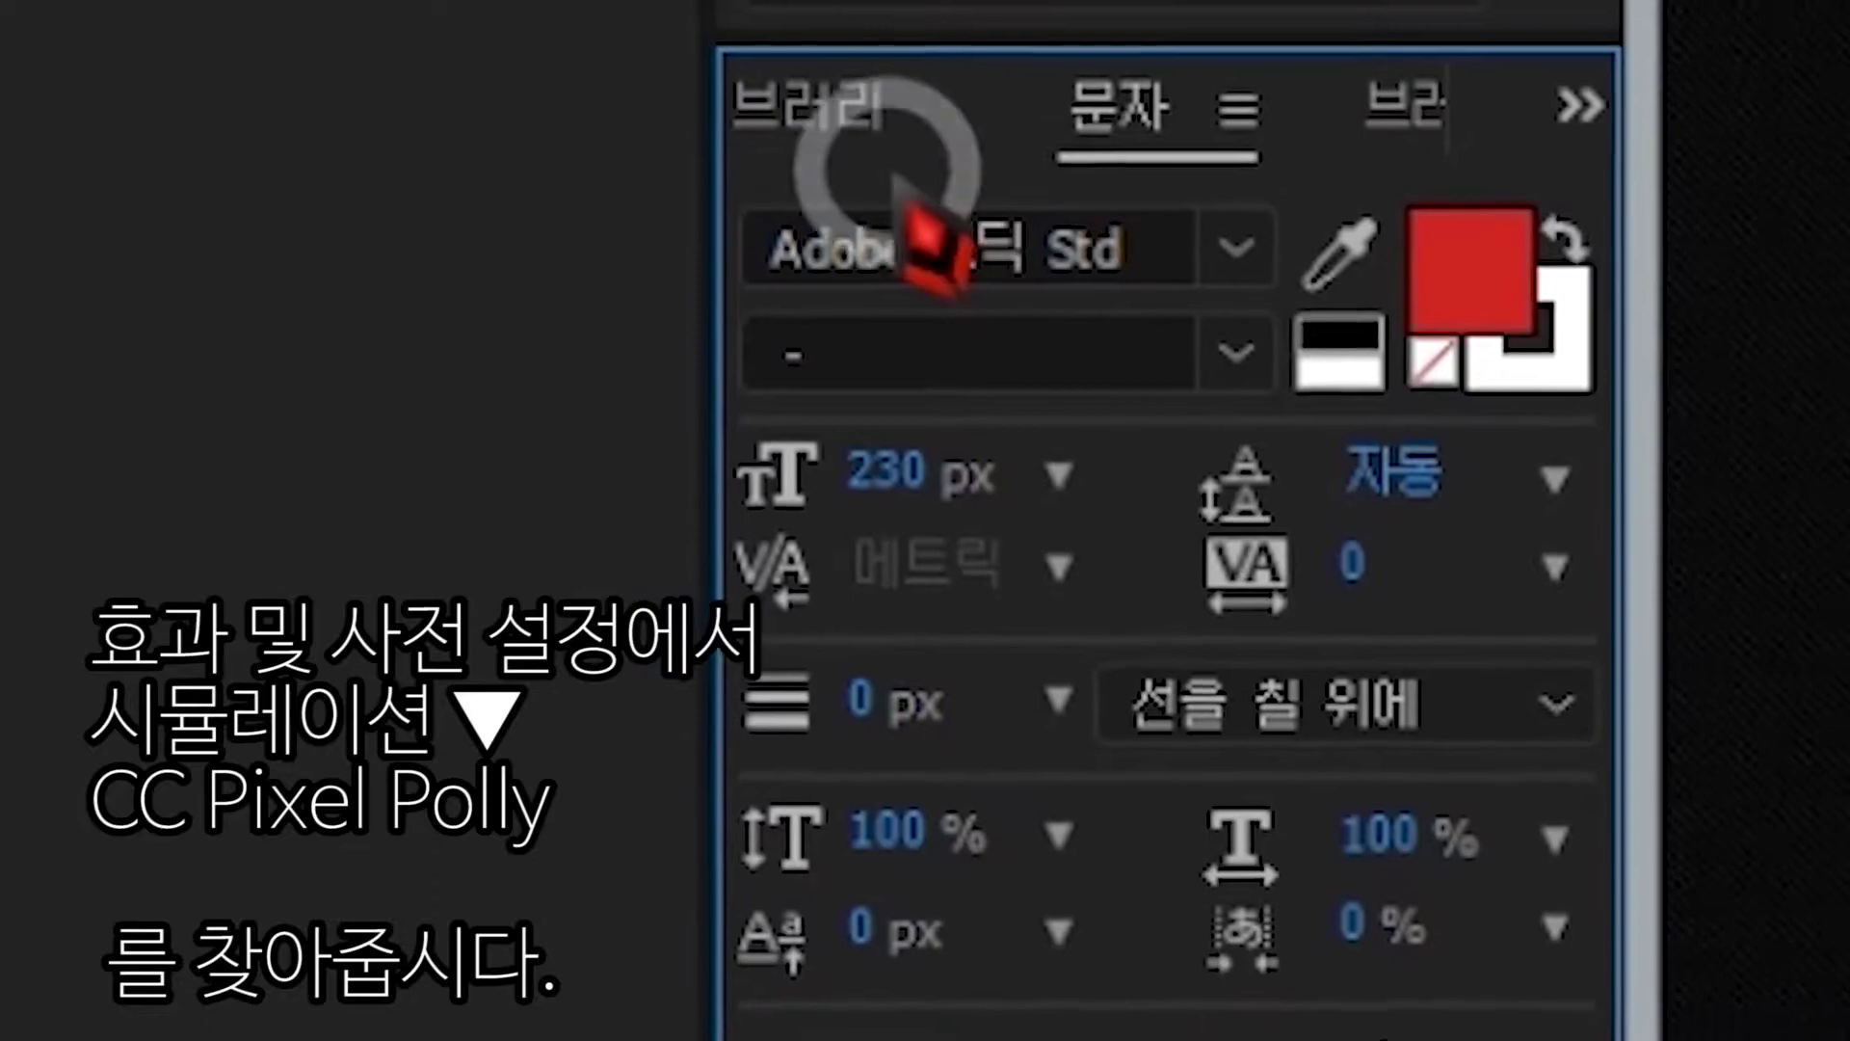
# - Find the CC Pixel Polly effect by searching "cc pix", apply it to the INV YOUTUBE layer and scrub through the shatter
pyautogui.click(892, 154)
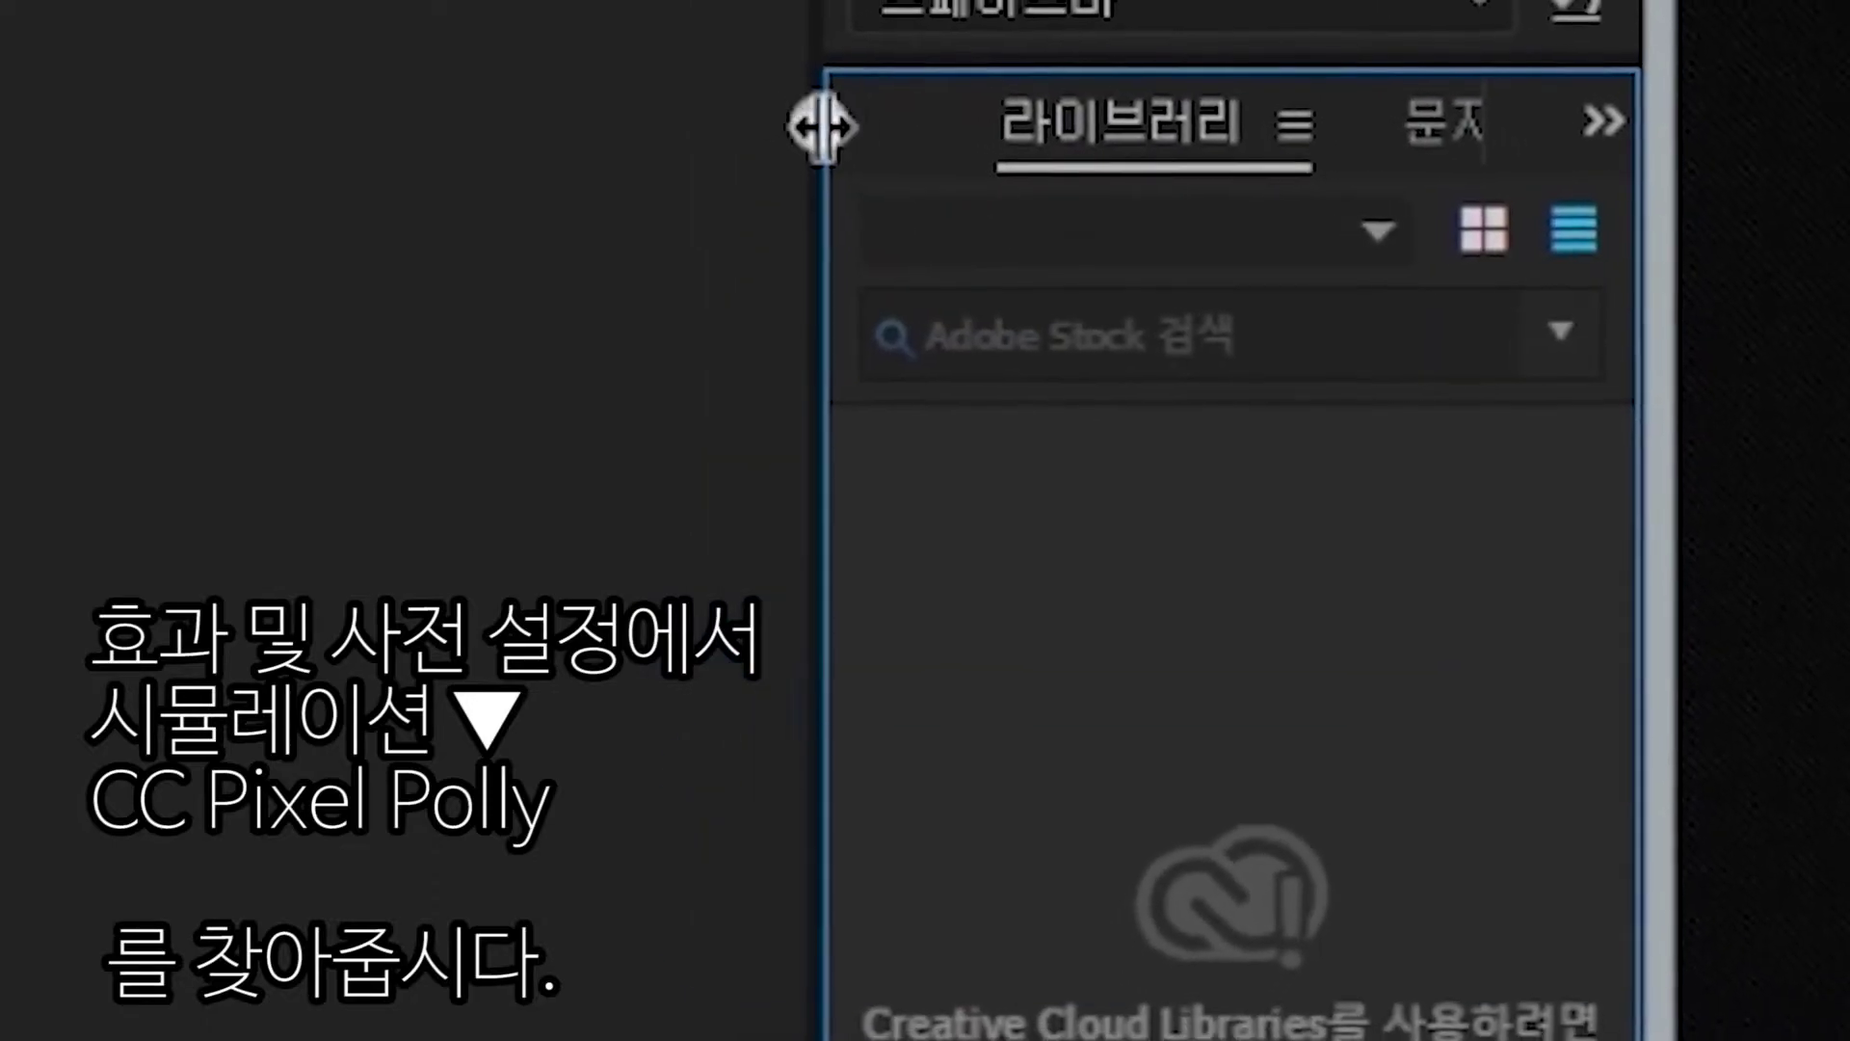
pyautogui.click(747, 125)
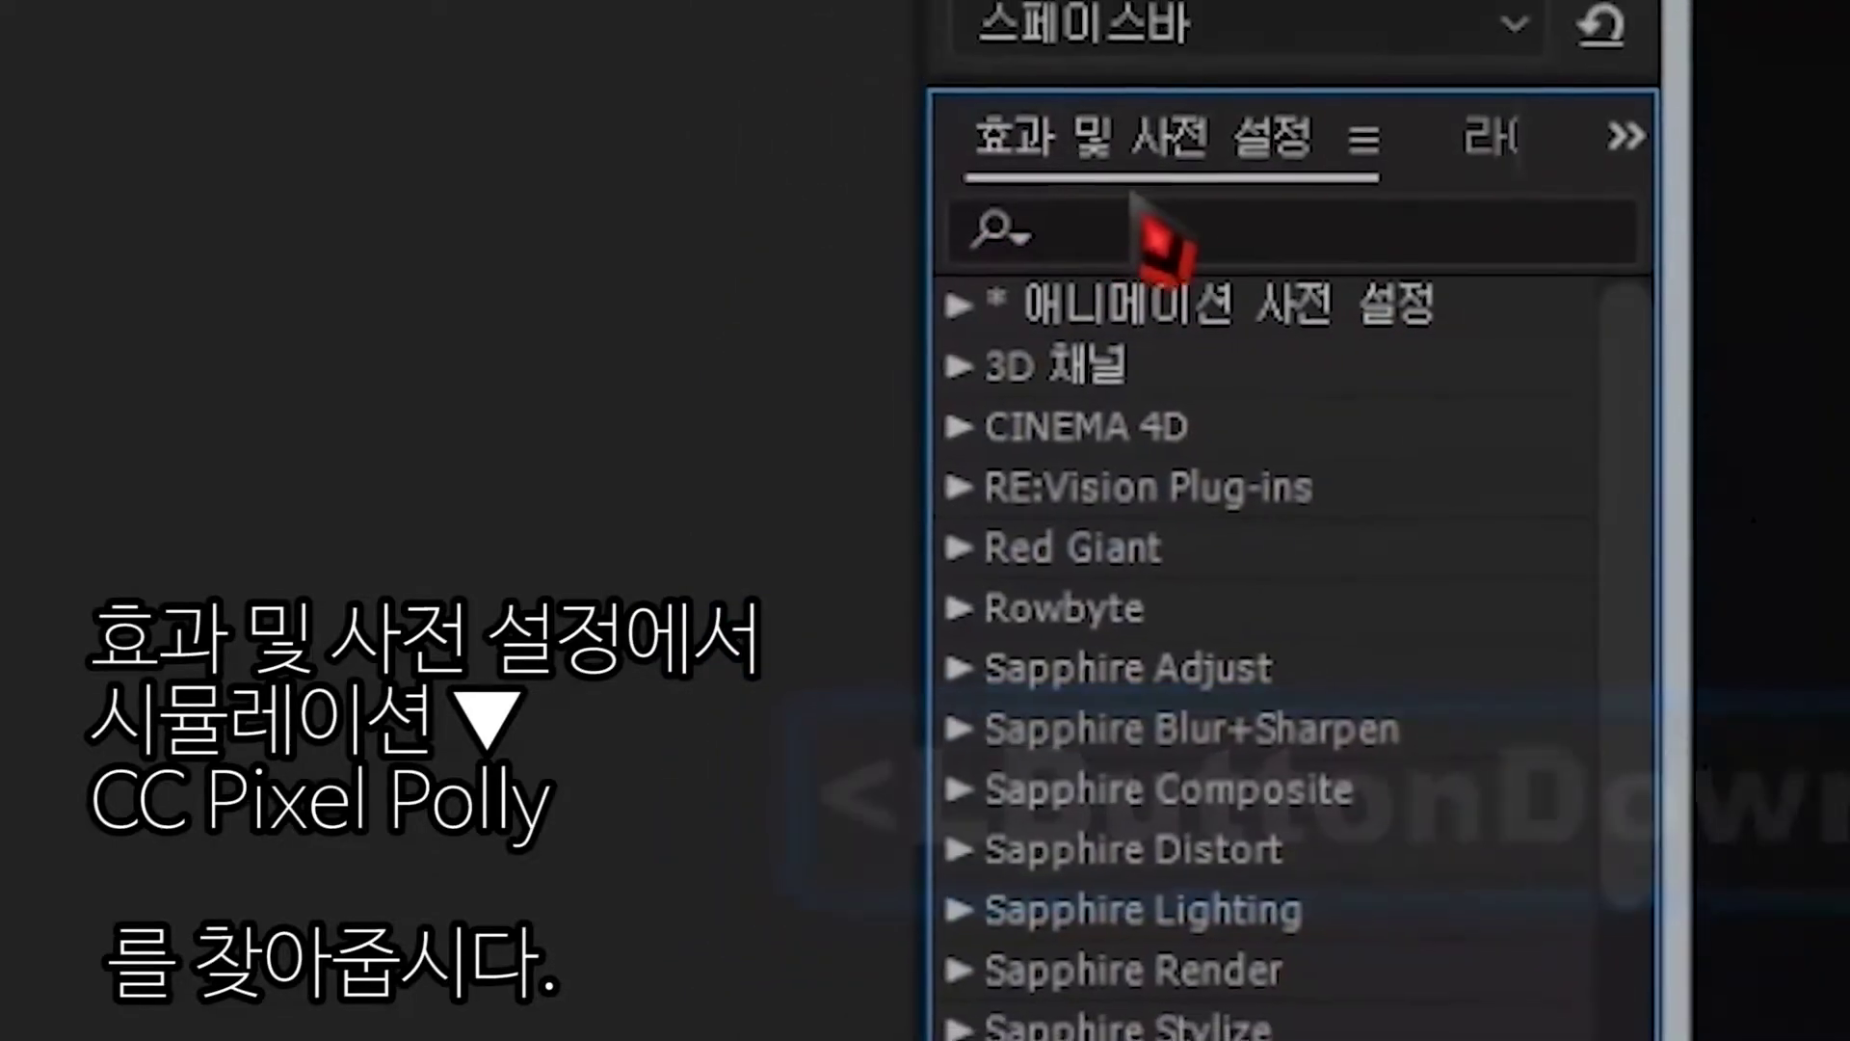
pyautogui.click(1152, 237)
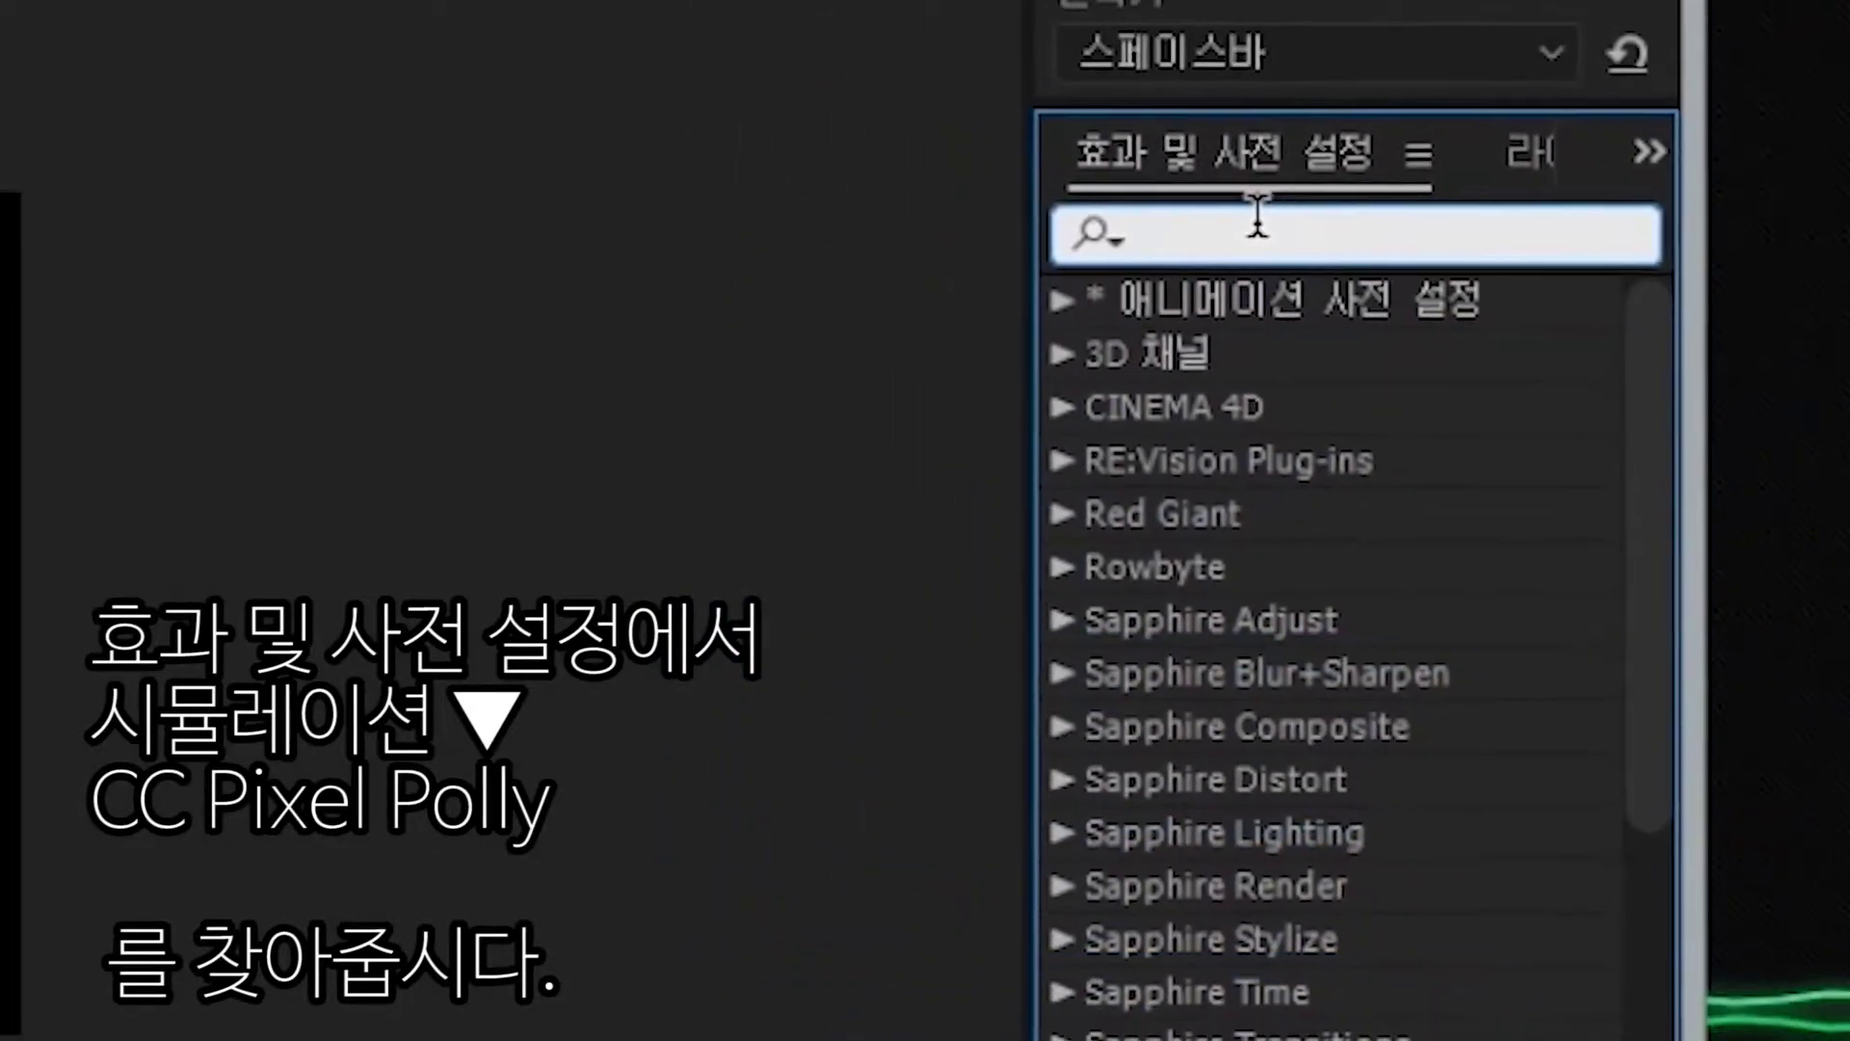
pyautogui.write('cc')
pyautogui.write(' pi')
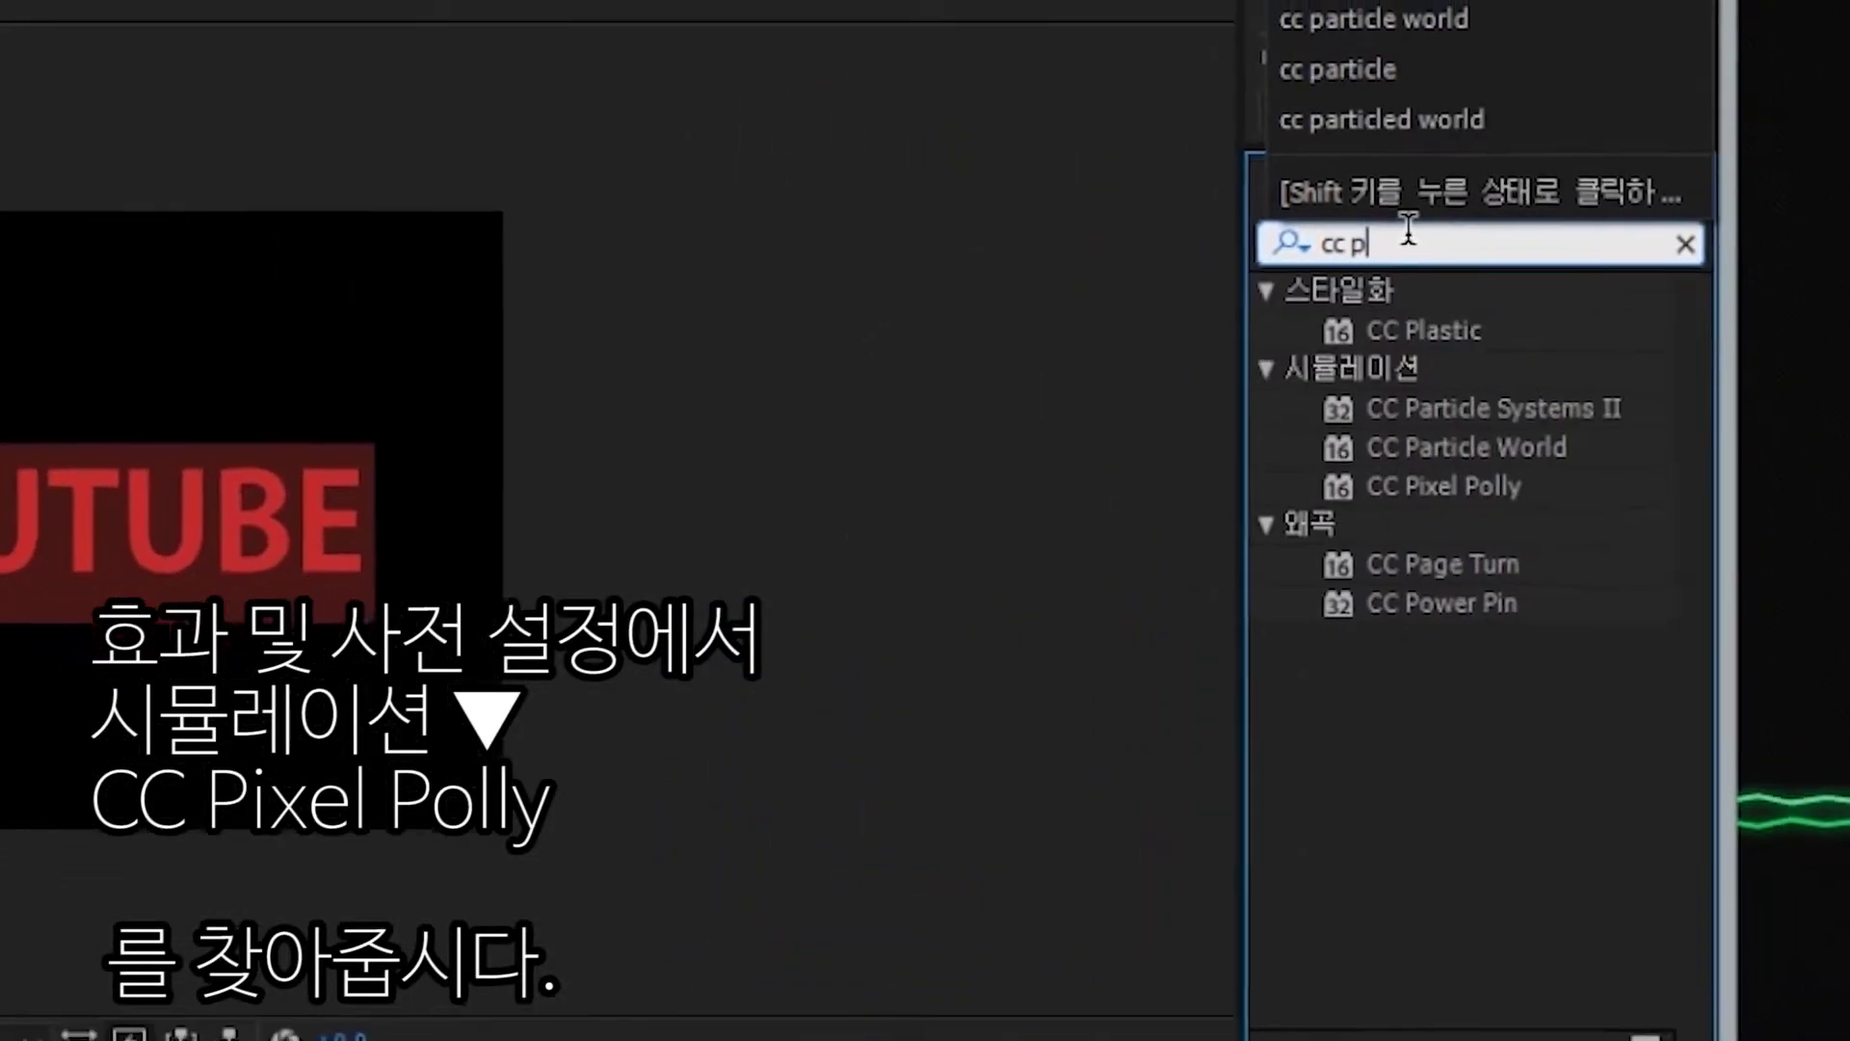
pyautogui.write('x')
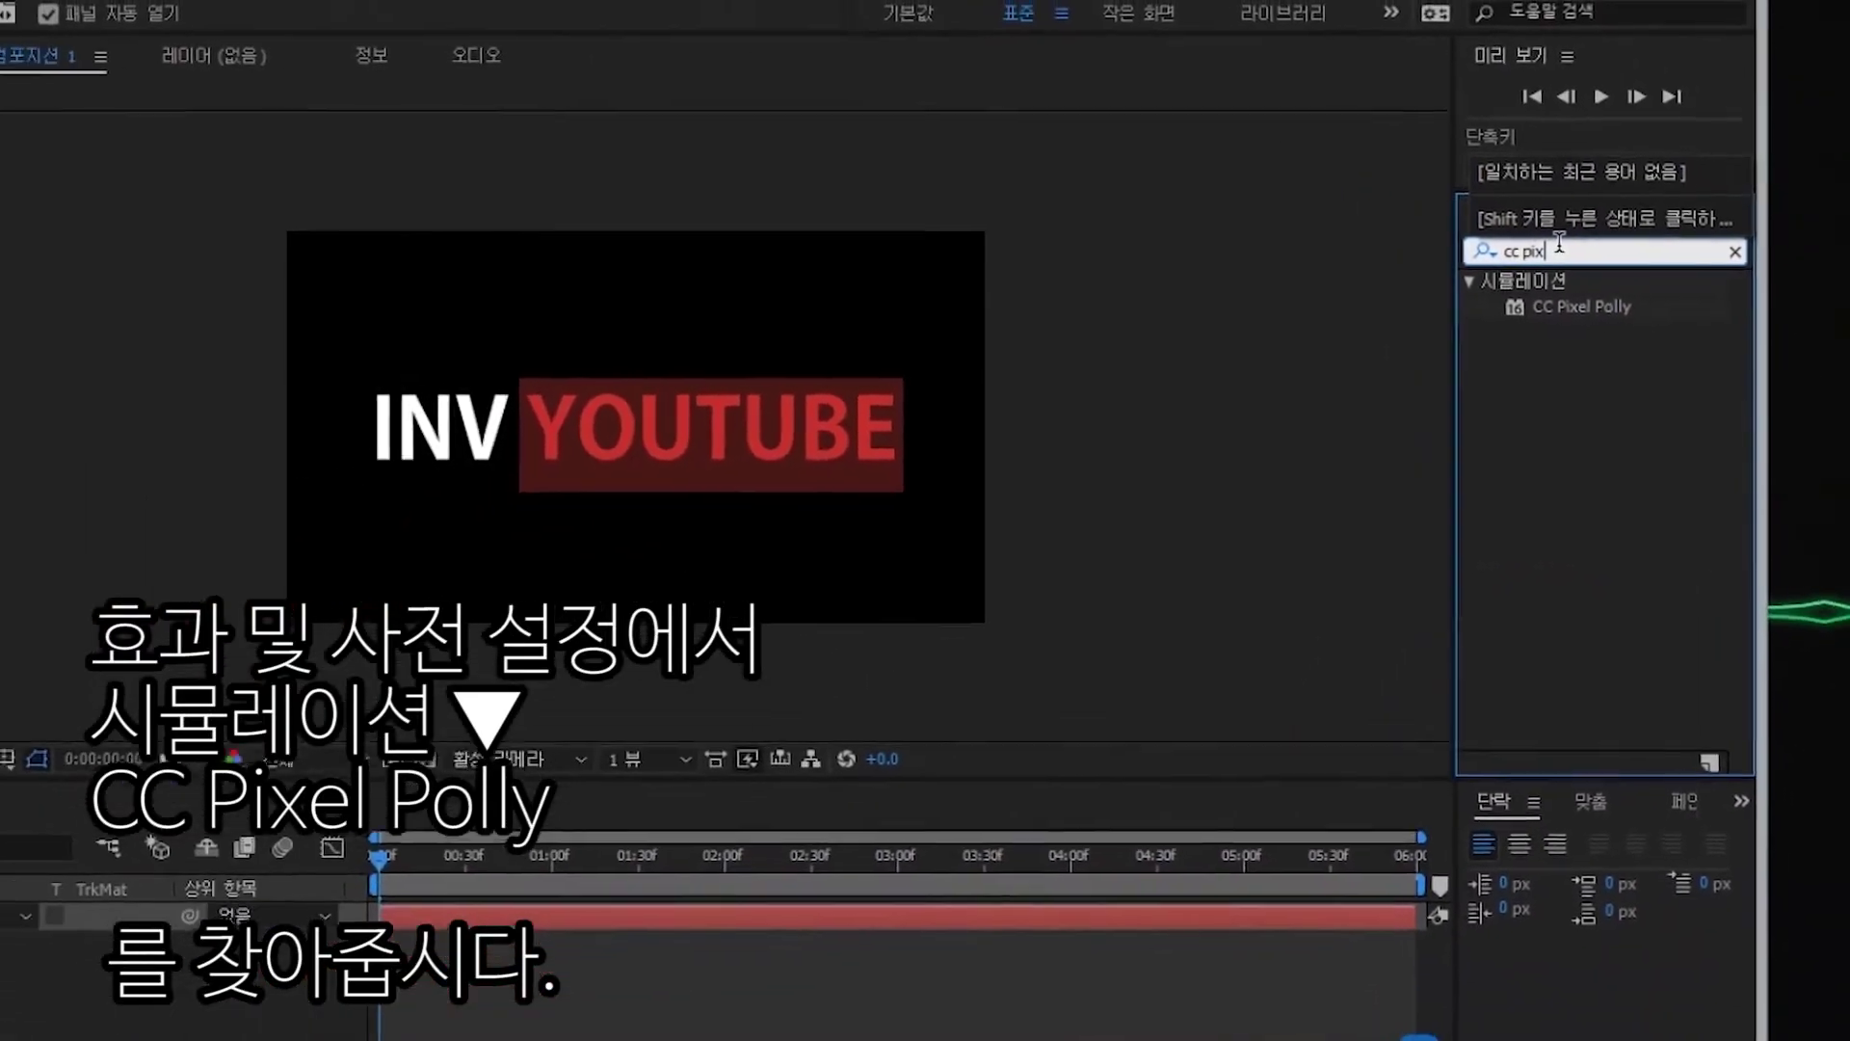
pyautogui.moveTo(1490, 318); pyautogui.dragTo(1435, 345)
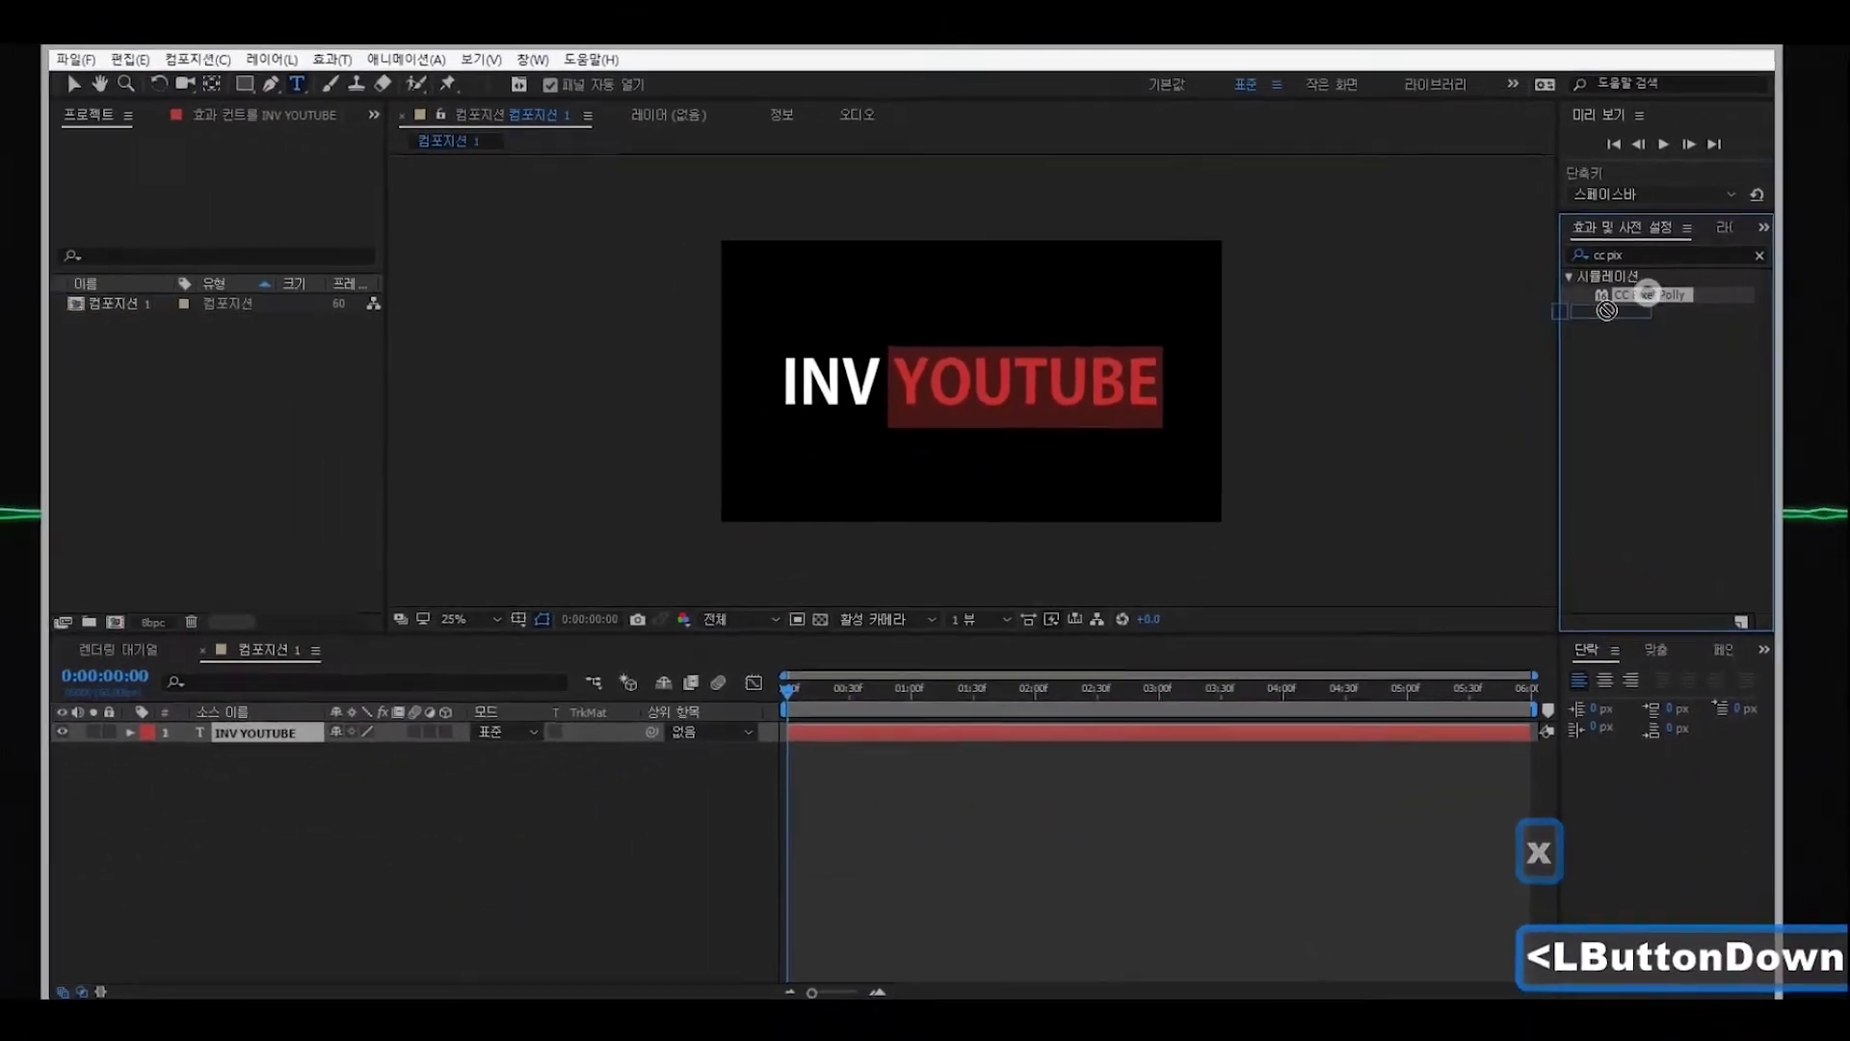
pyautogui.moveTo(1606, 310); pyautogui.dragTo(274, 735)
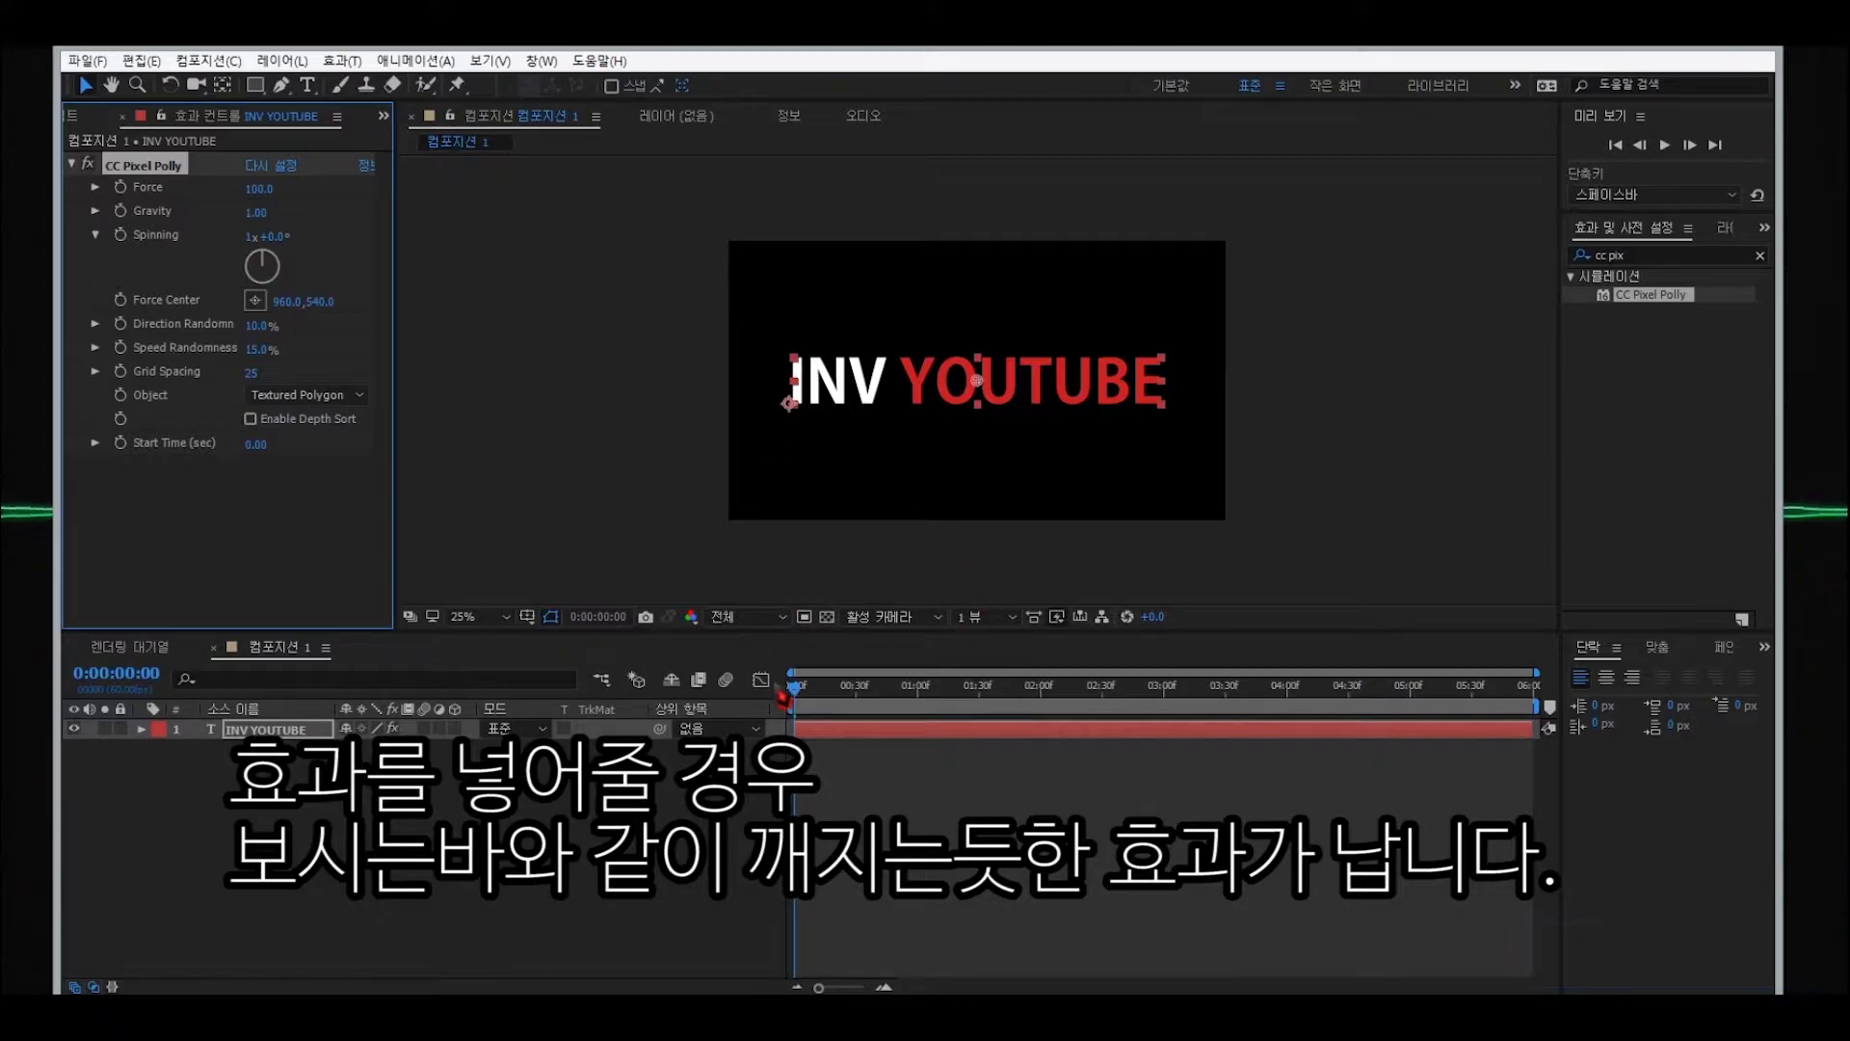
pyautogui.moveTo(803, 706); pyautogui.dragTo(661, 695)
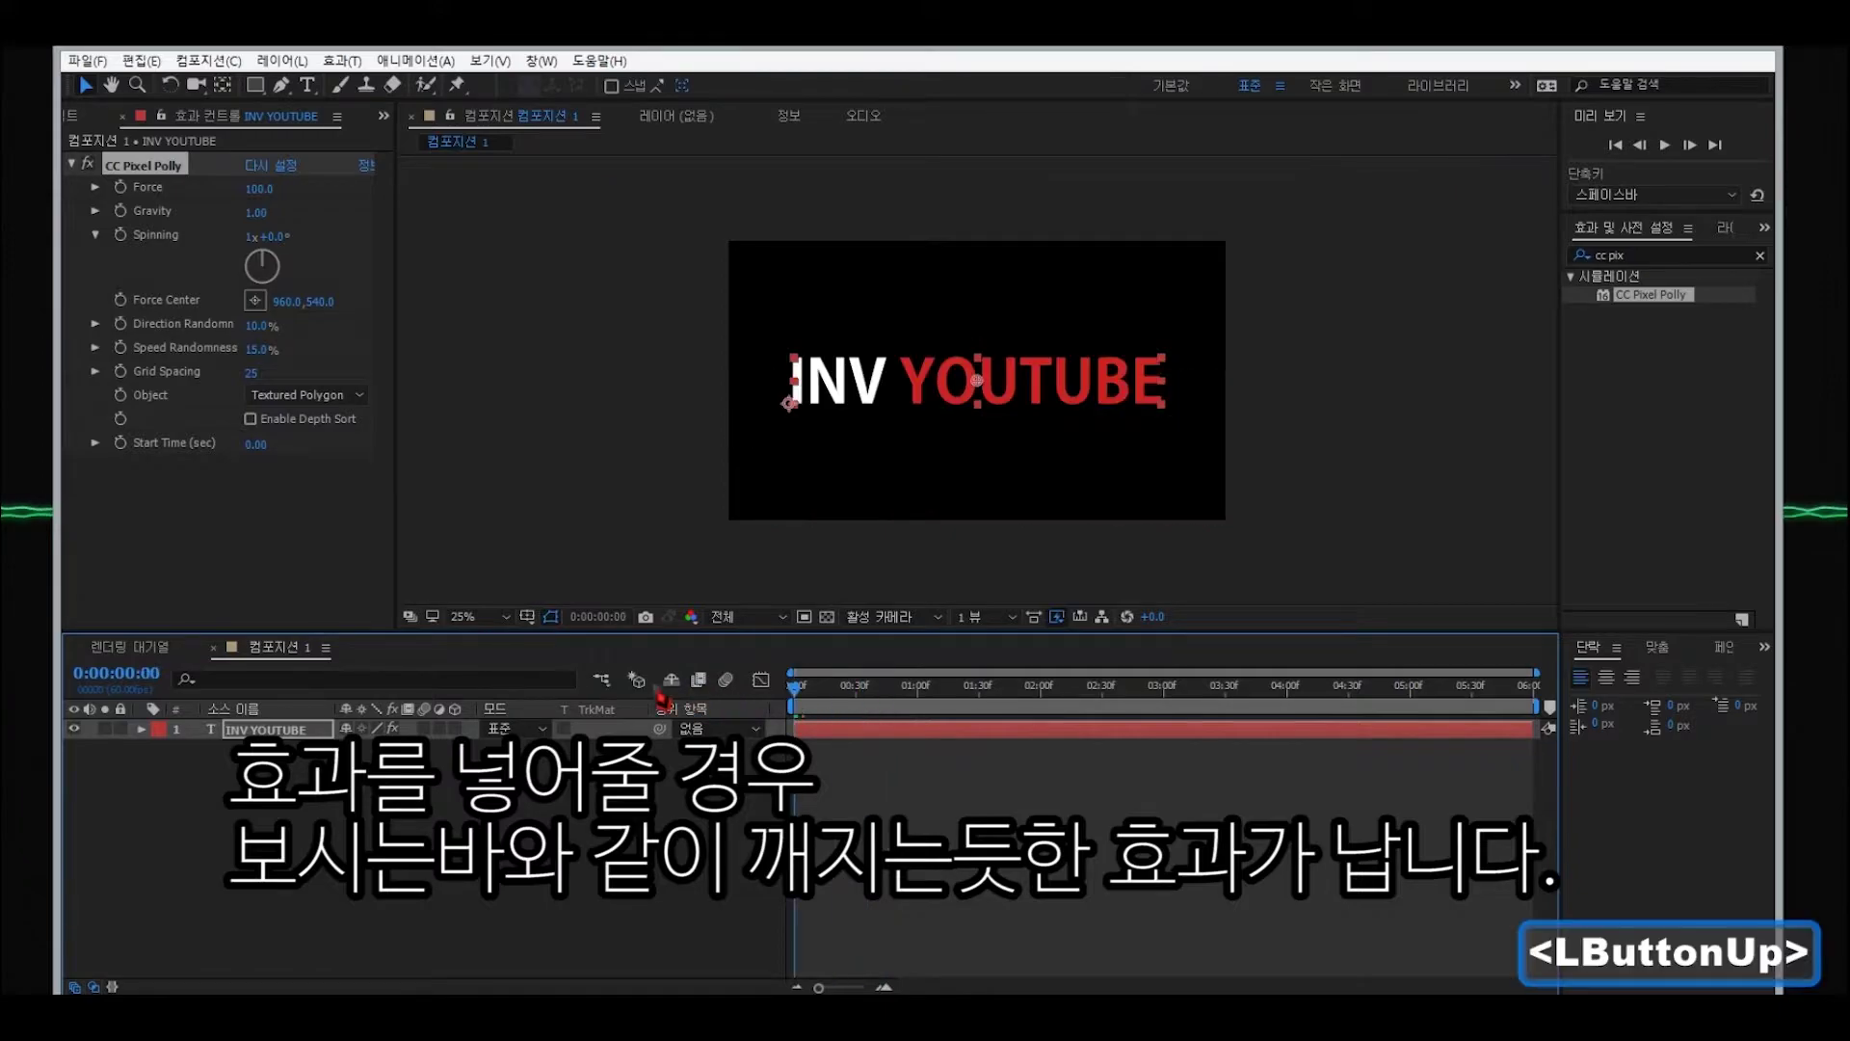
# - Draw a closed four-point Pen mask on the text layer, with its slanted edge cutting diagonally through the start of "YOUTUBE"
pyautogui.click(280, 85)
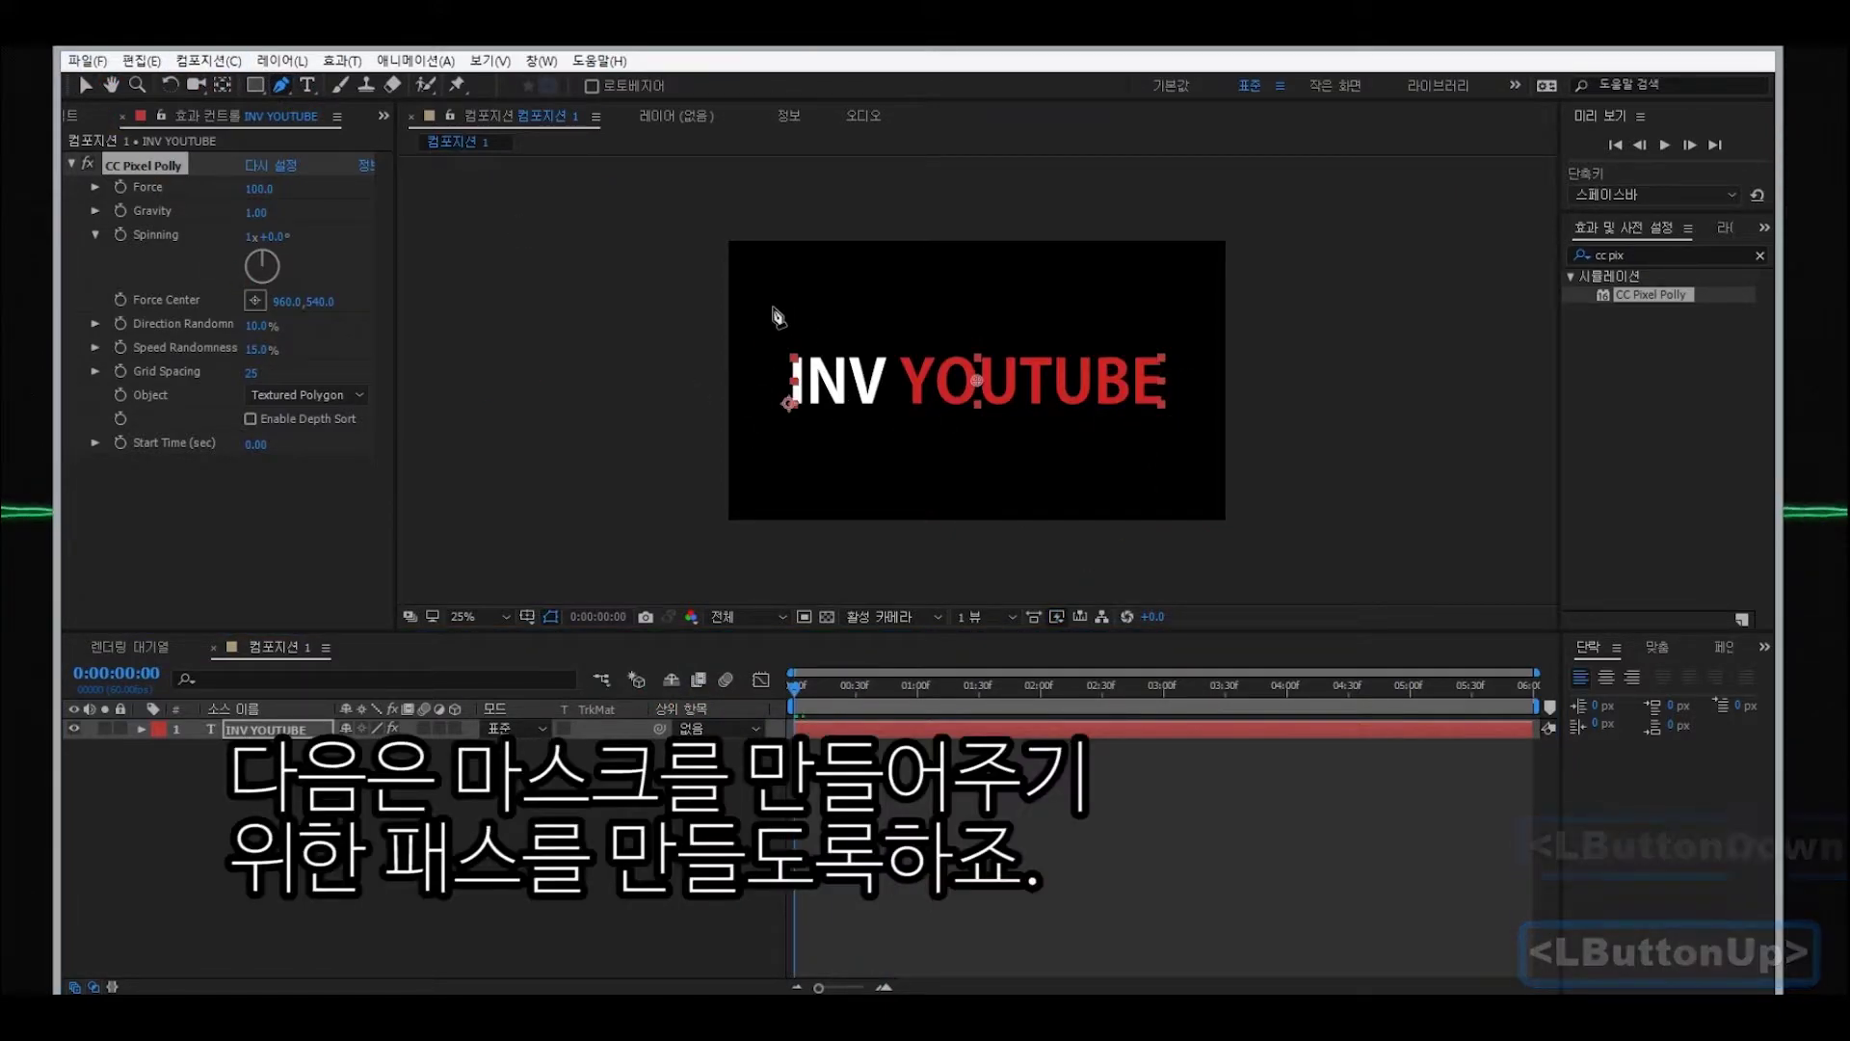
pyautogui.click(1123, 258)
pyautogui.click(865, 450)
pyautogui.click(1199, 449)
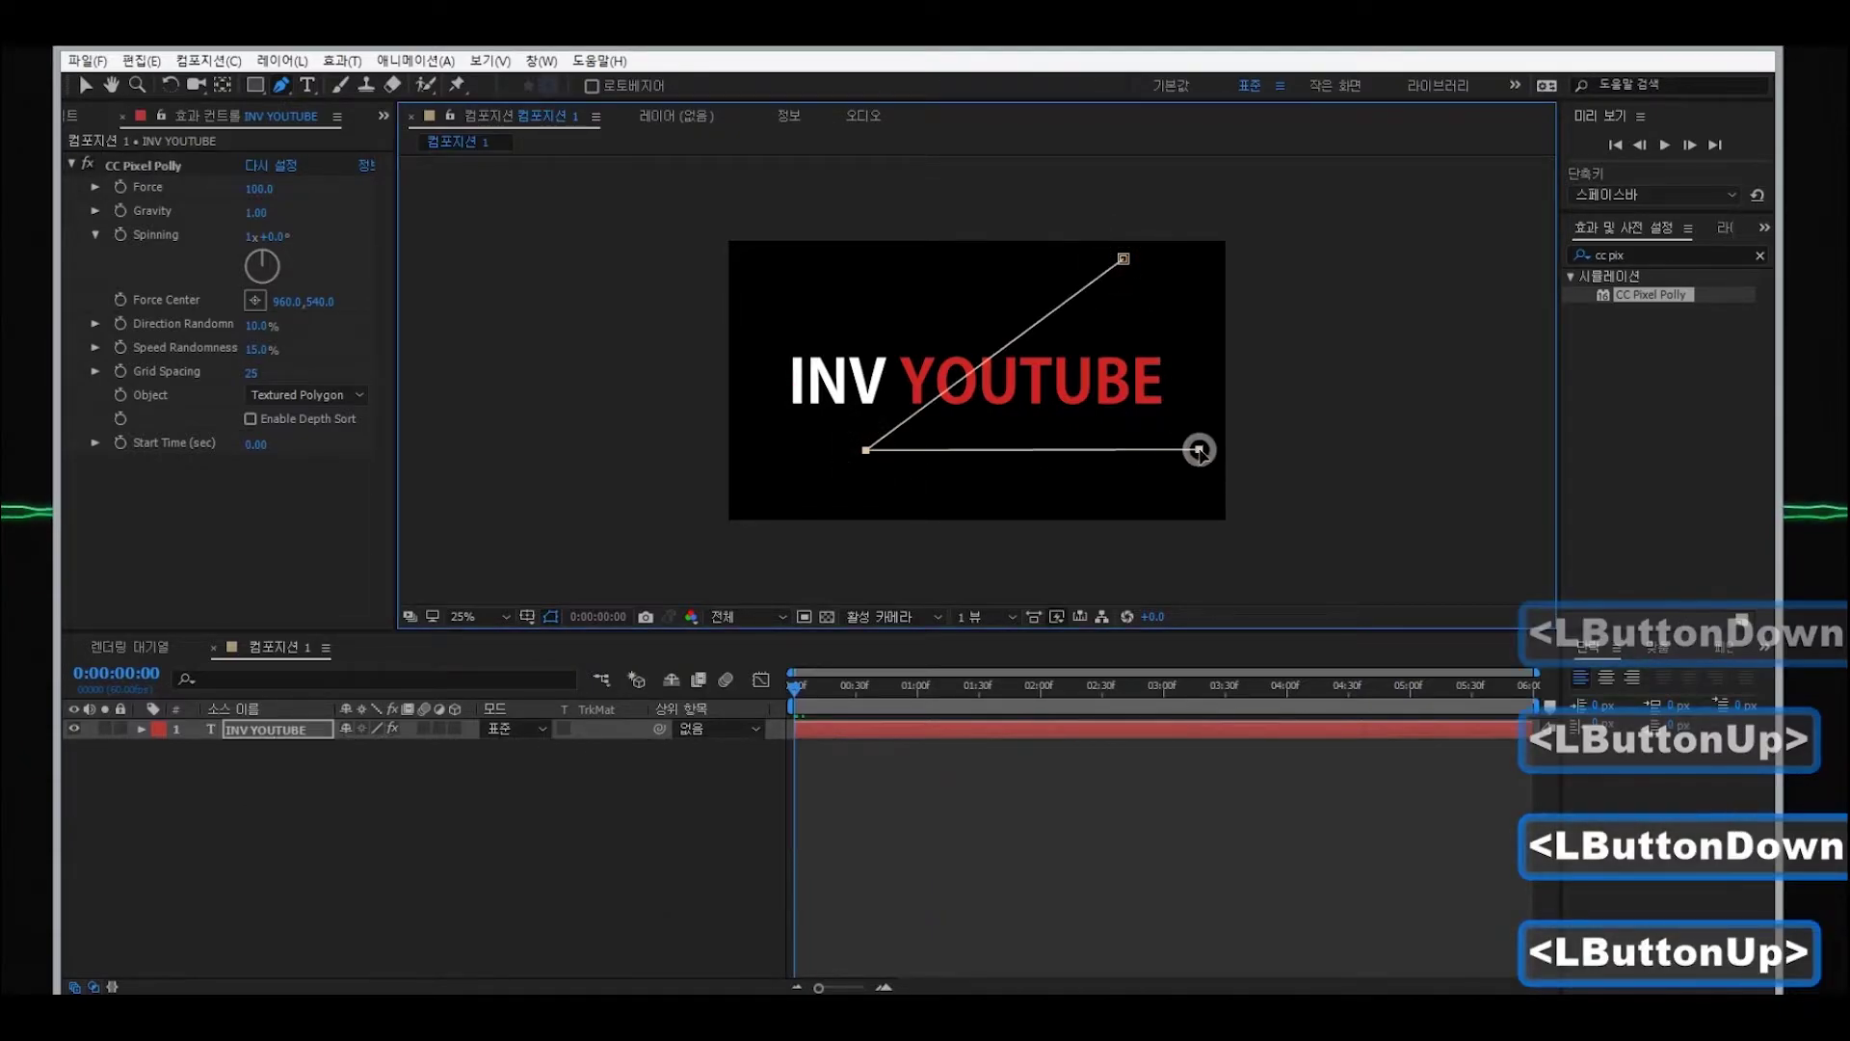
pyautogui.click(1184, 260)
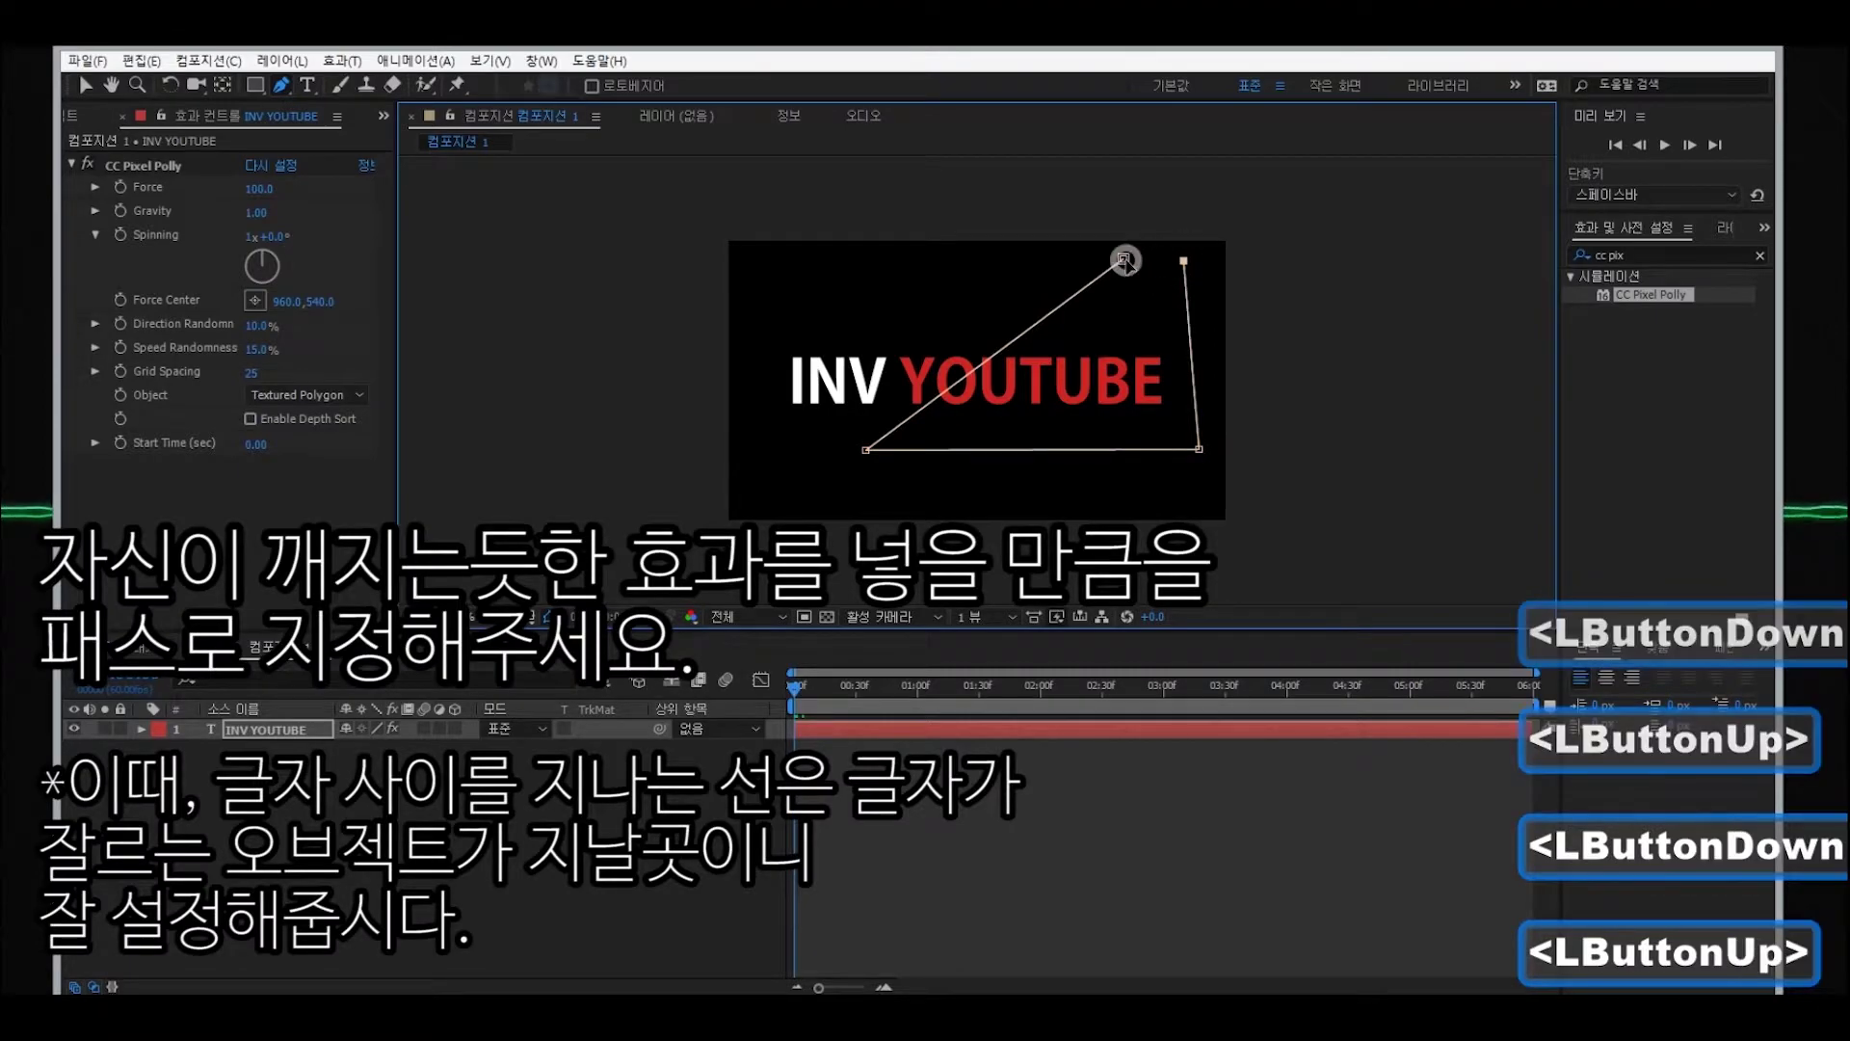
pyautogui.click(1125, 259)
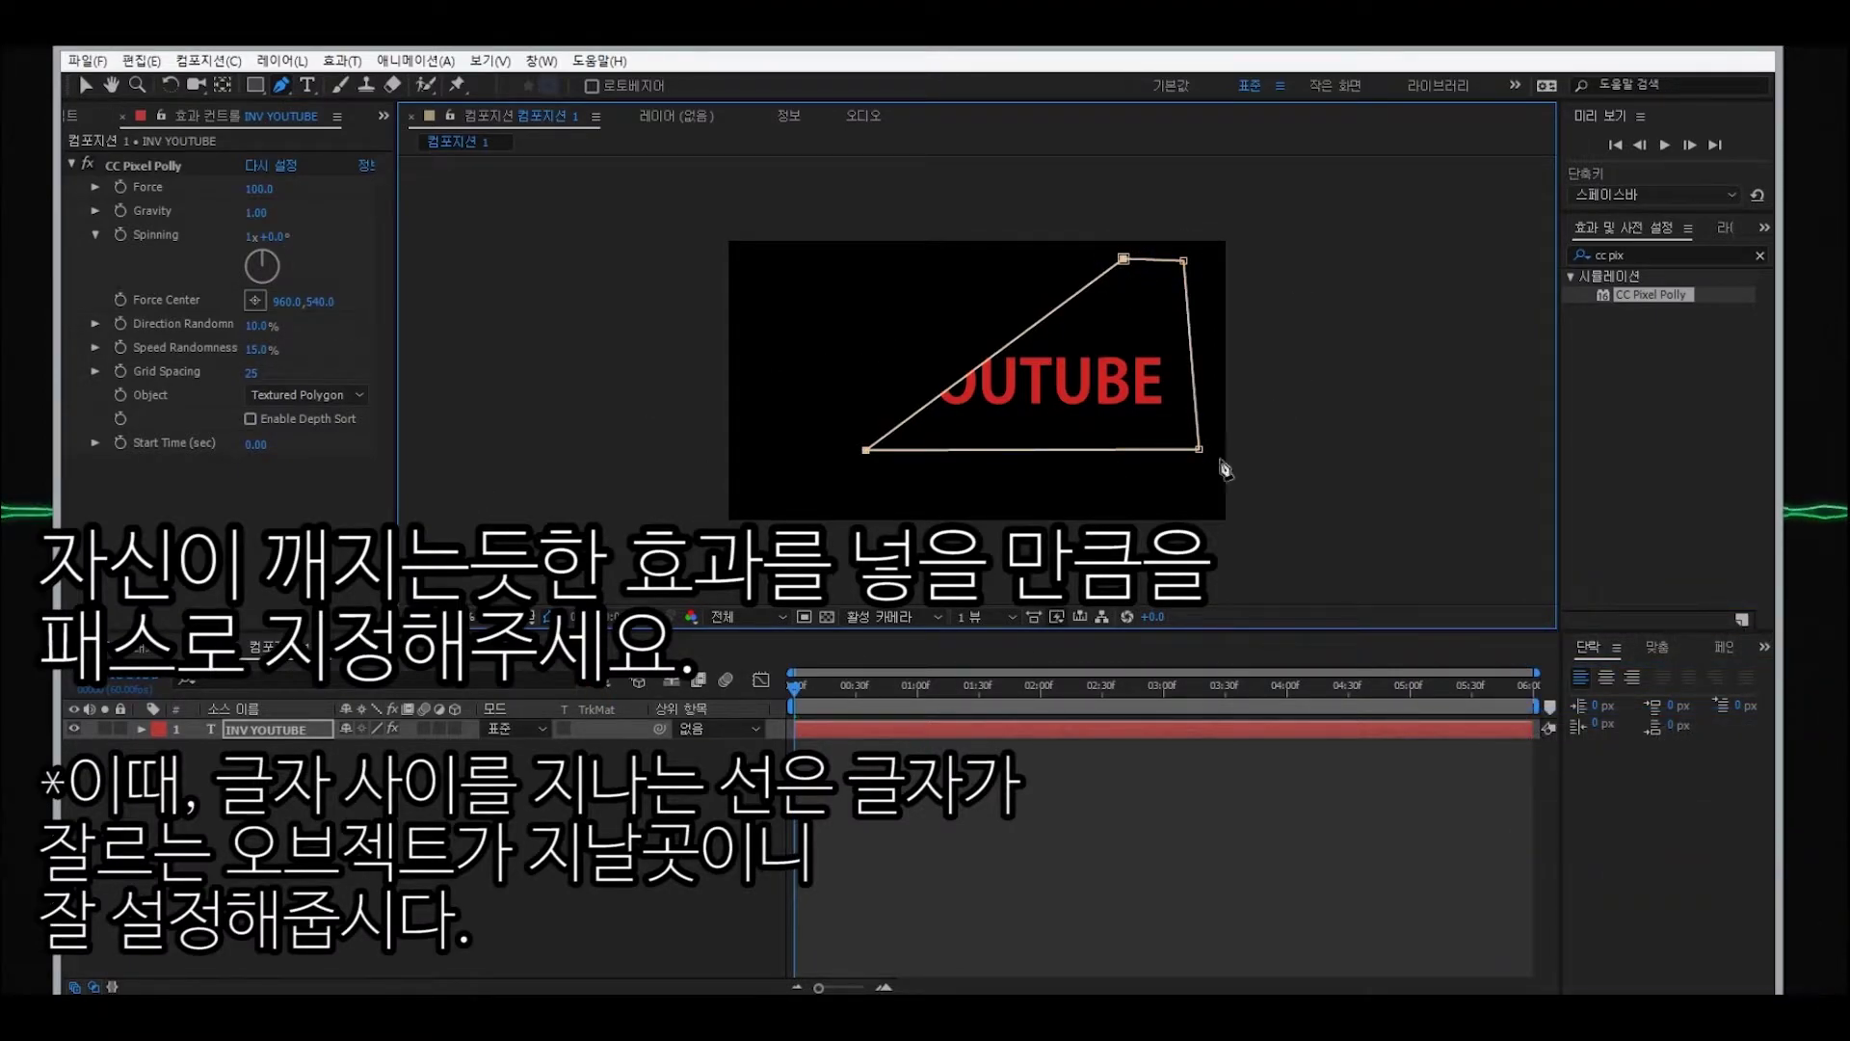
# - Play the masked shatter animation, stop it and return the playhead to the first frame
pyautogui.click(1664, 149)
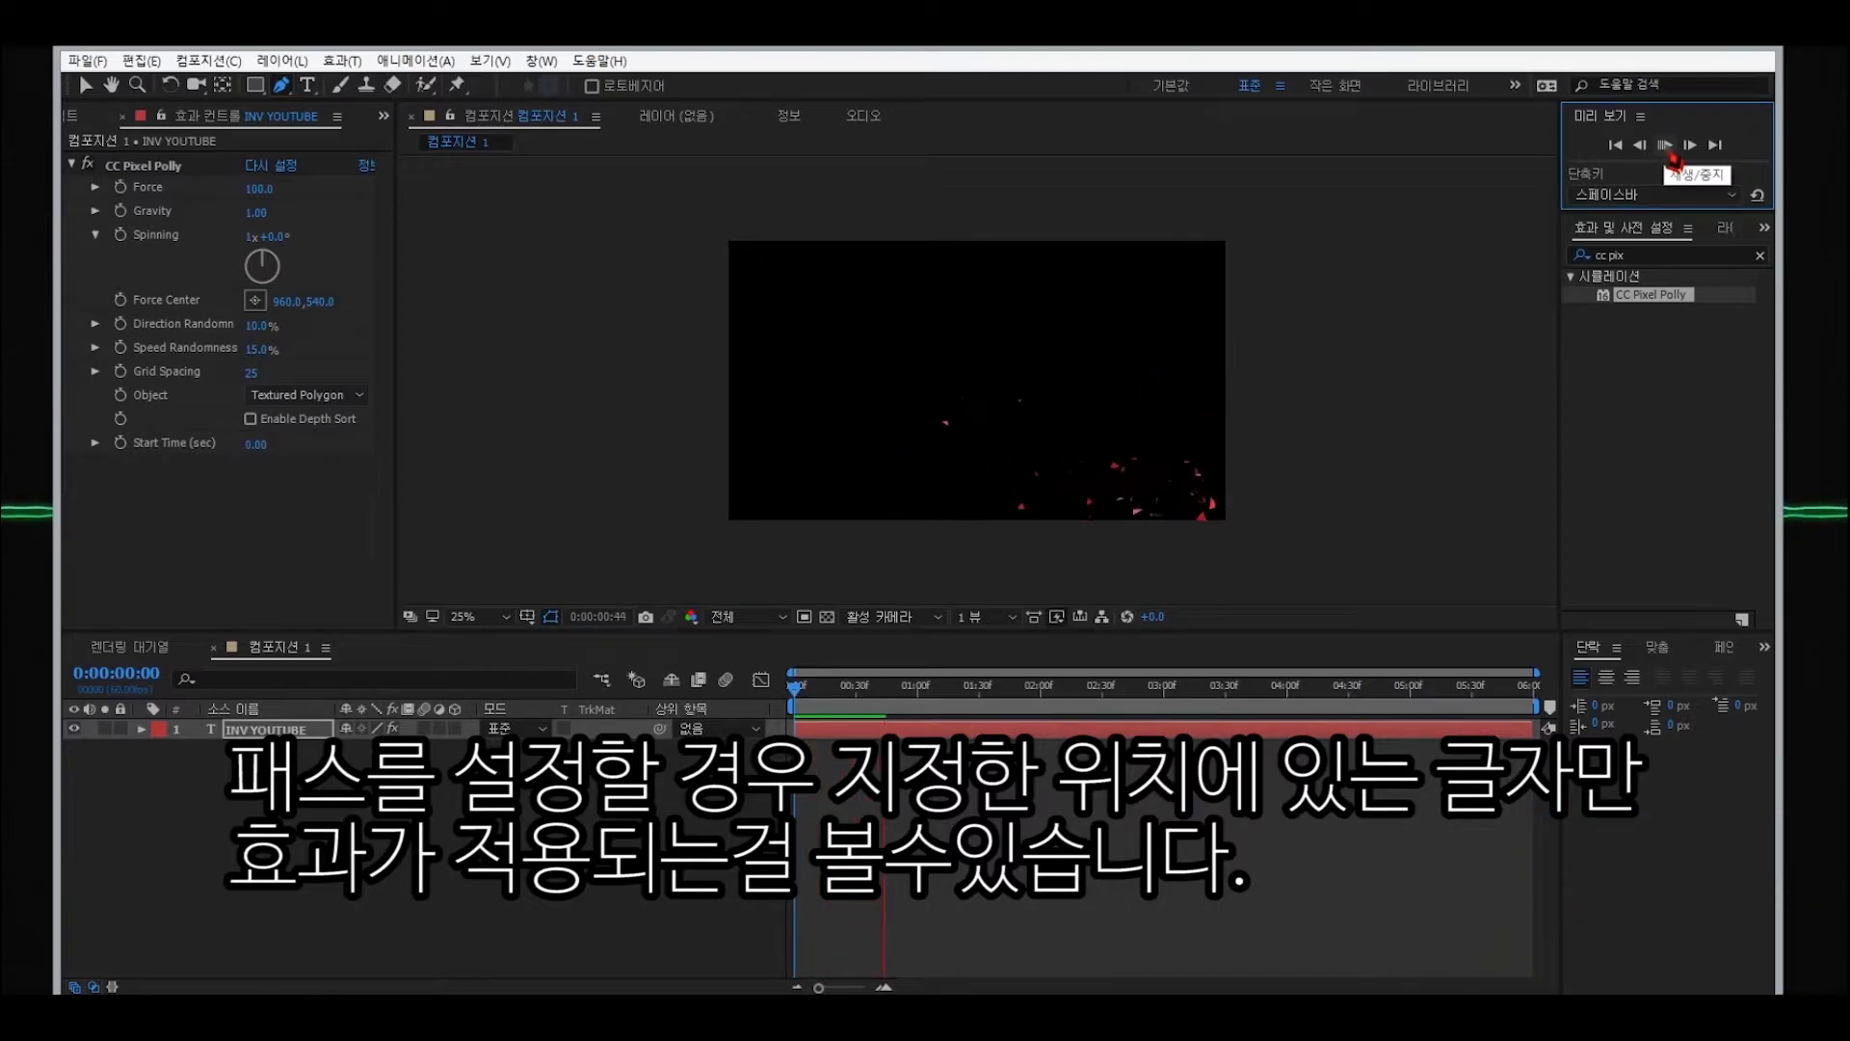
pyautogui.click(1667, 146)
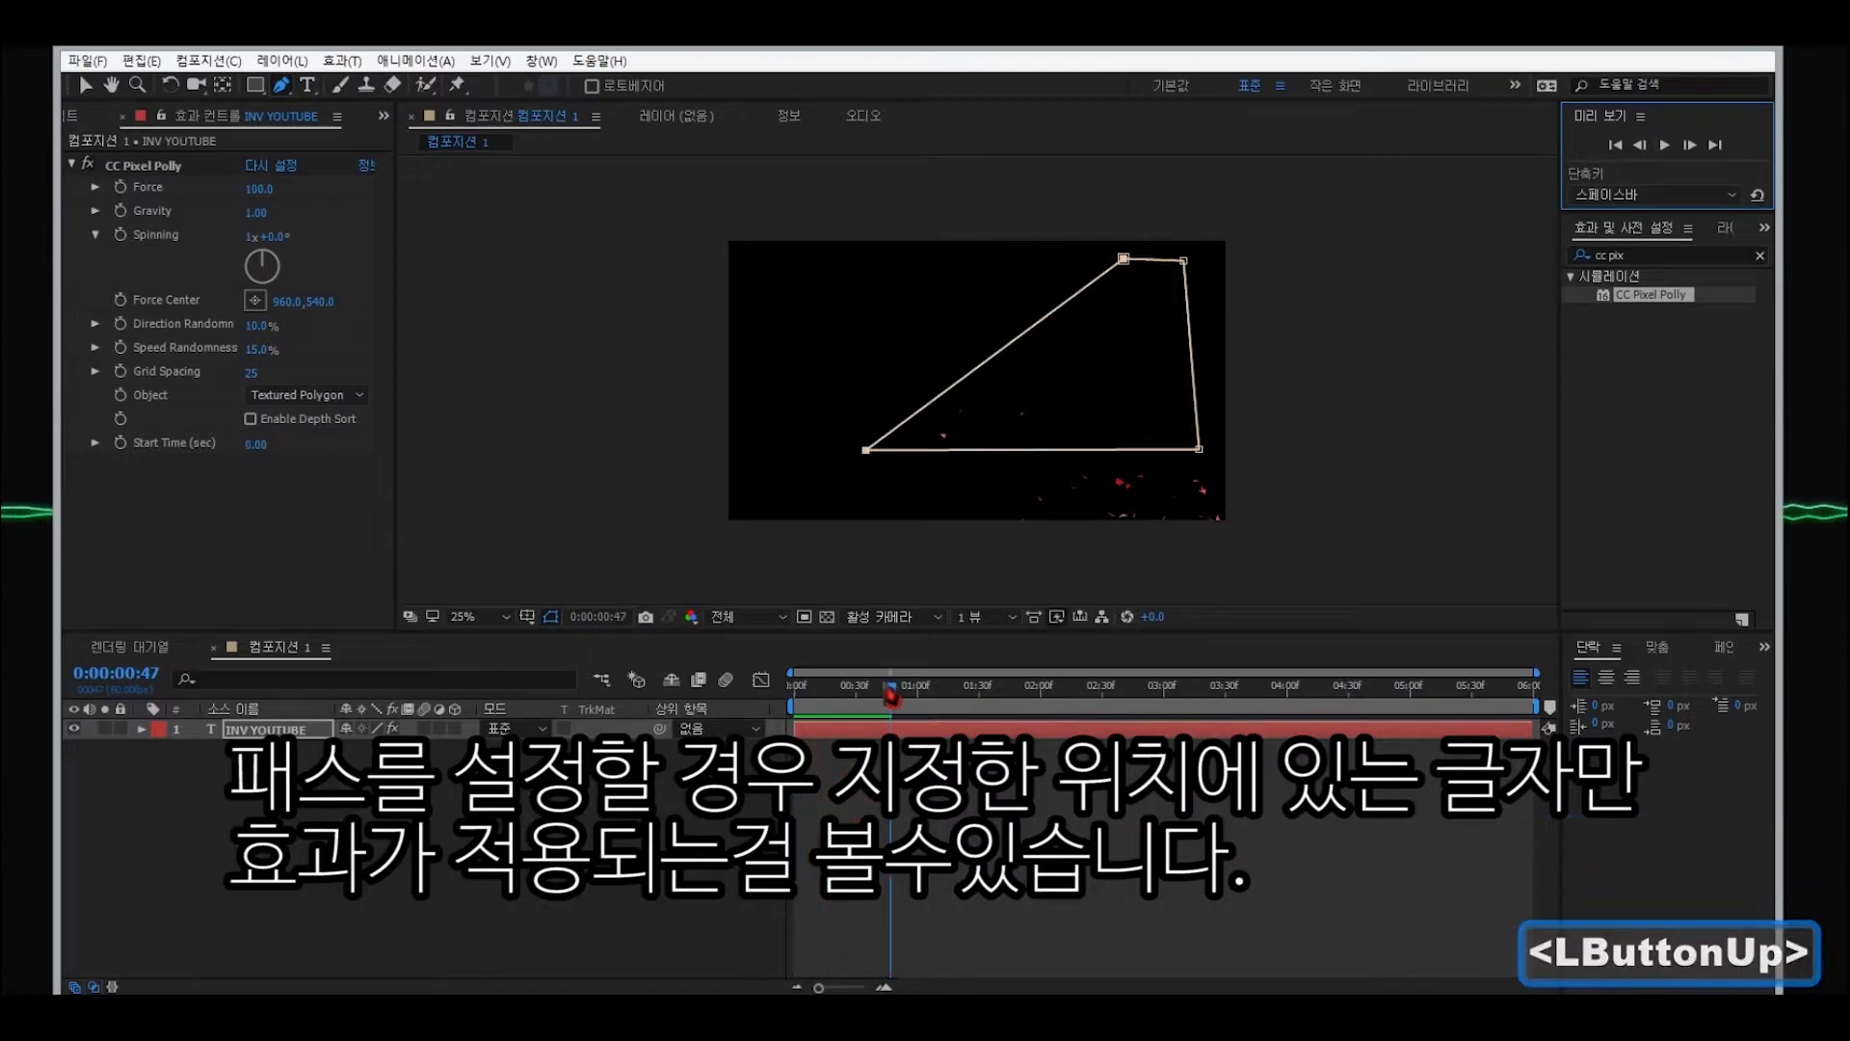
pyautogui.moveTo(890, 686); pyautogui.dragTo(872, 688)
pyautogui.click(978, 695)
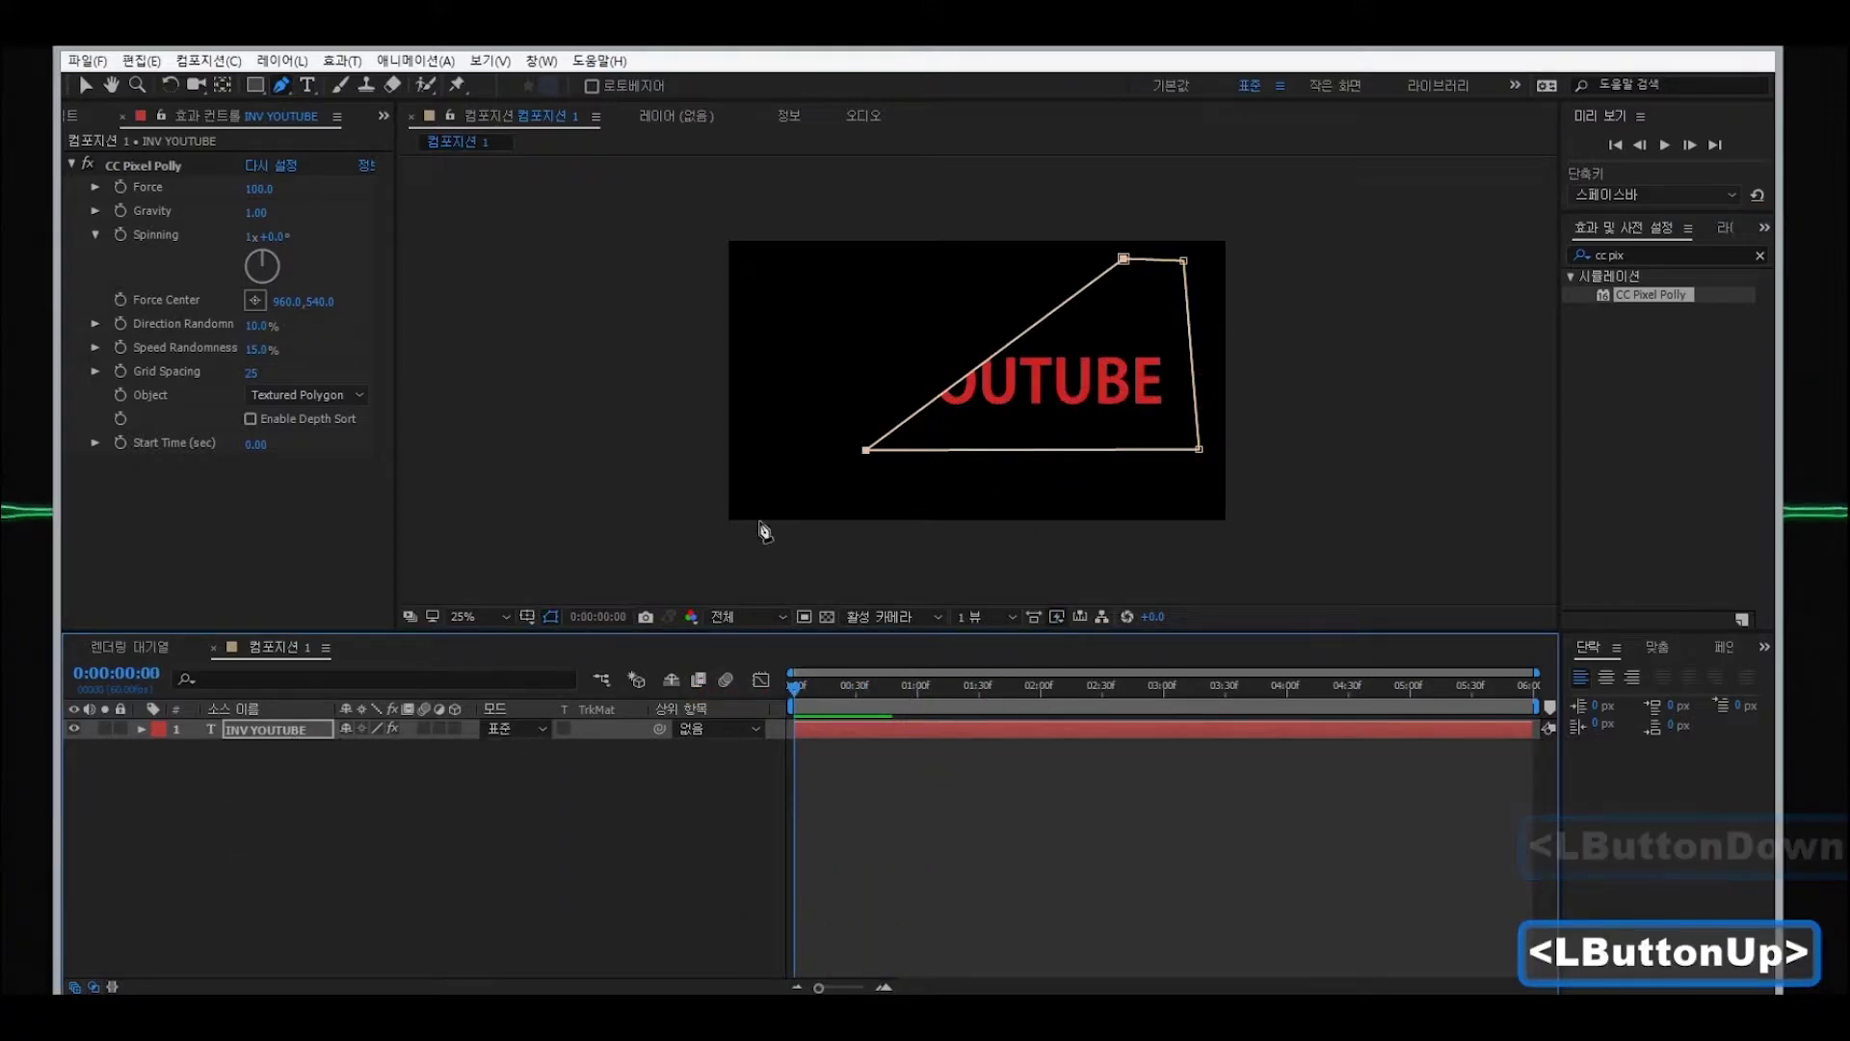
# - Duplicate the INV YOUTUBE layer and set Mask 1 on the duplicate to Inverted
pyautogui.click(86, 84)
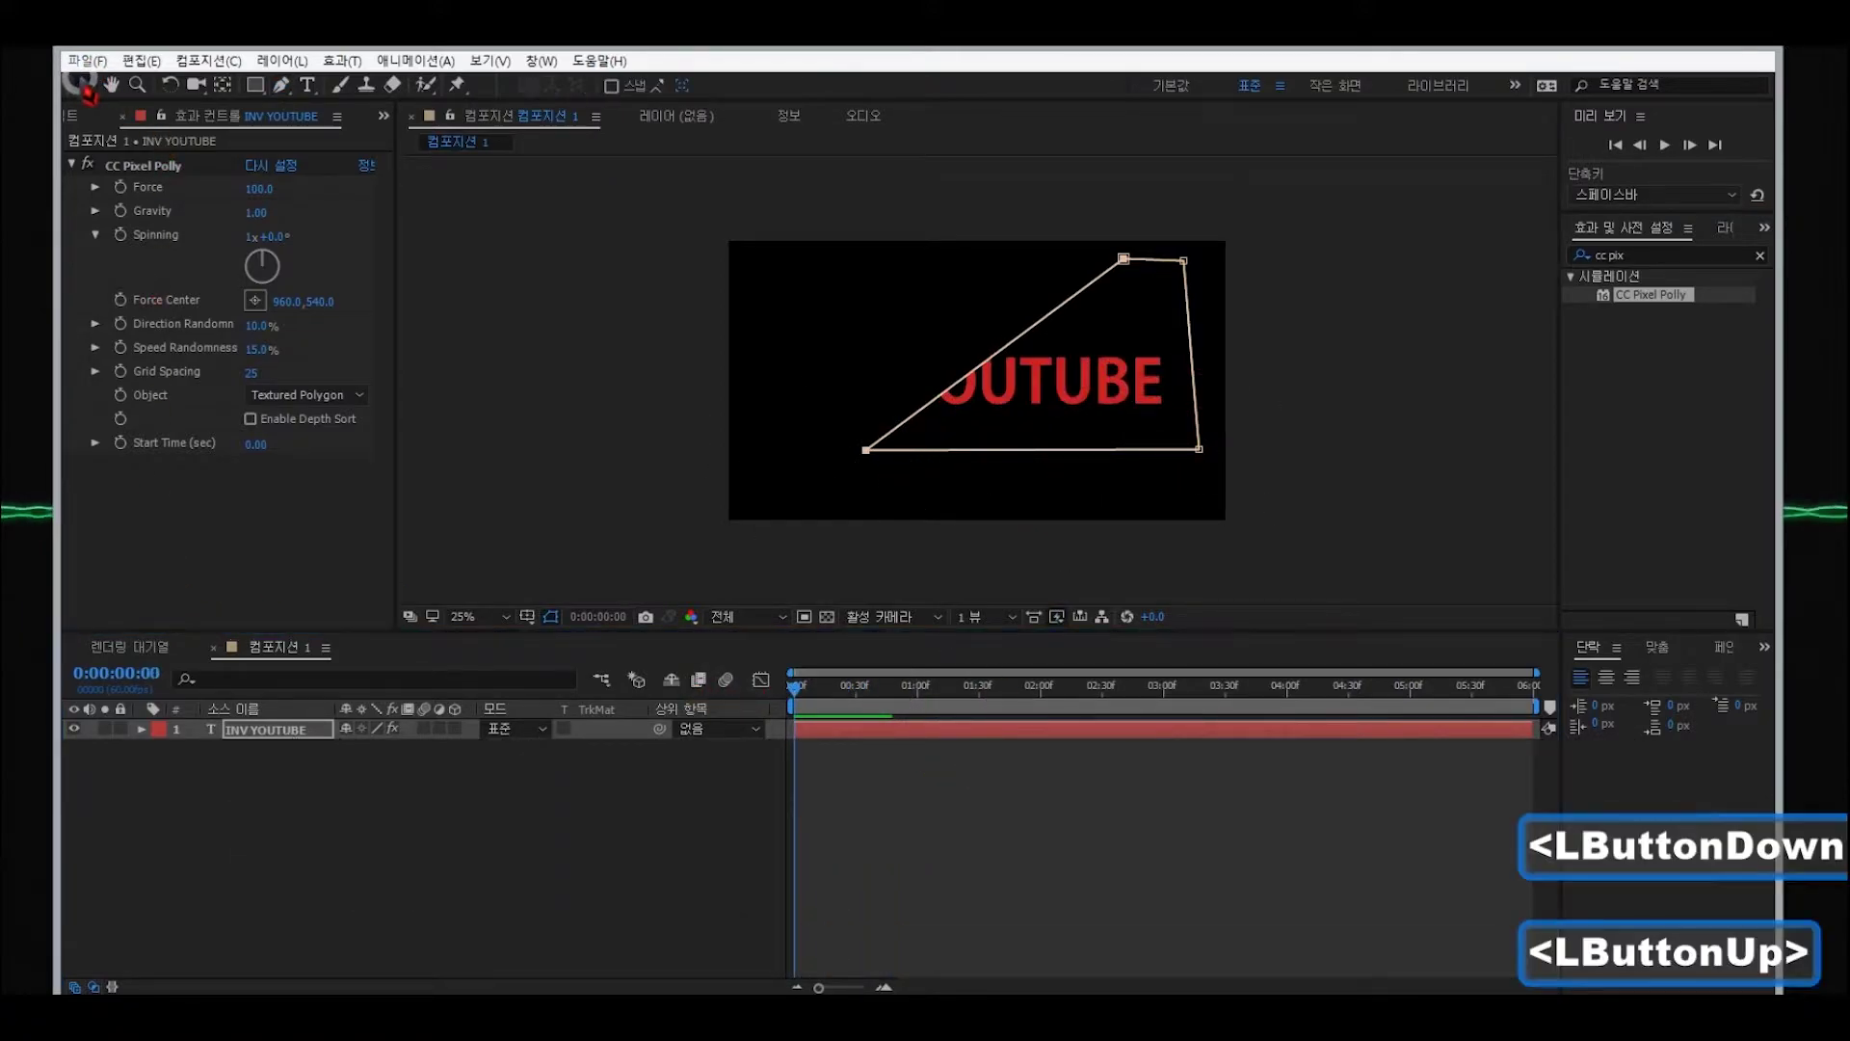
pyautogui.click(275, 734)
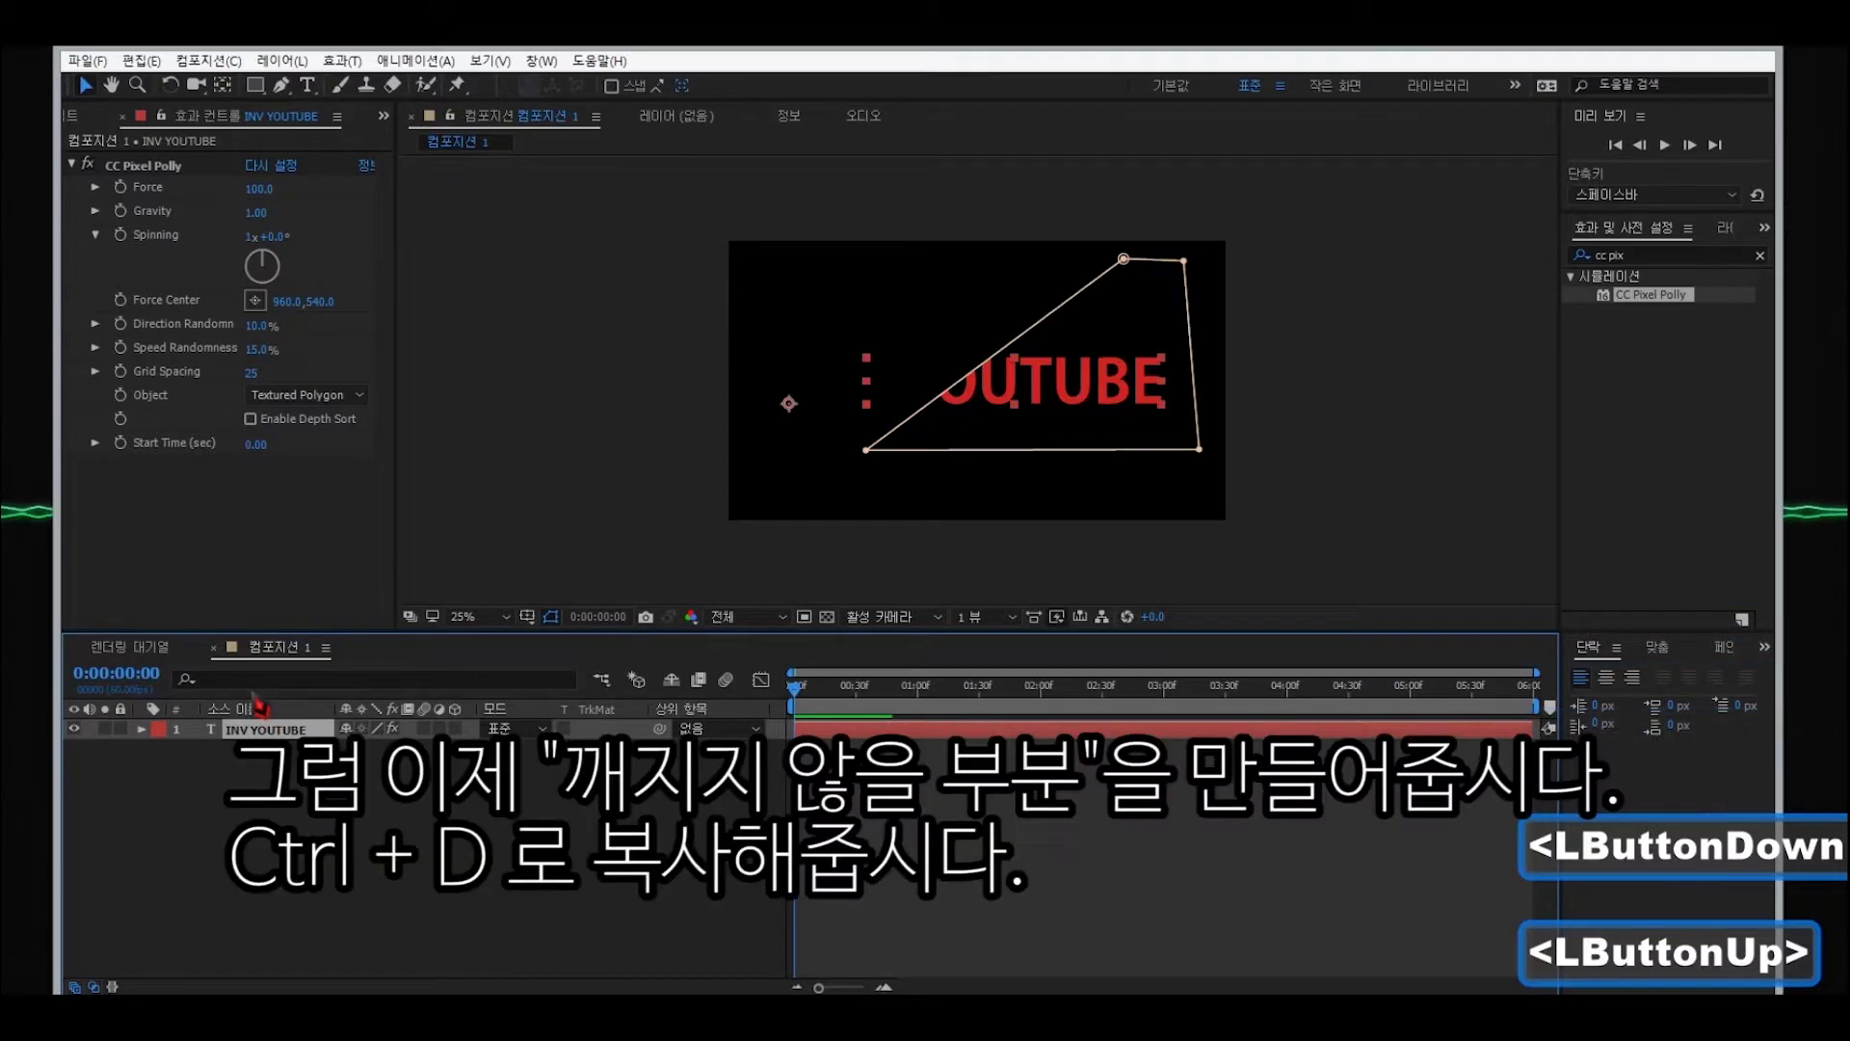
pyautogui.hotkey('ctrl', 'd')
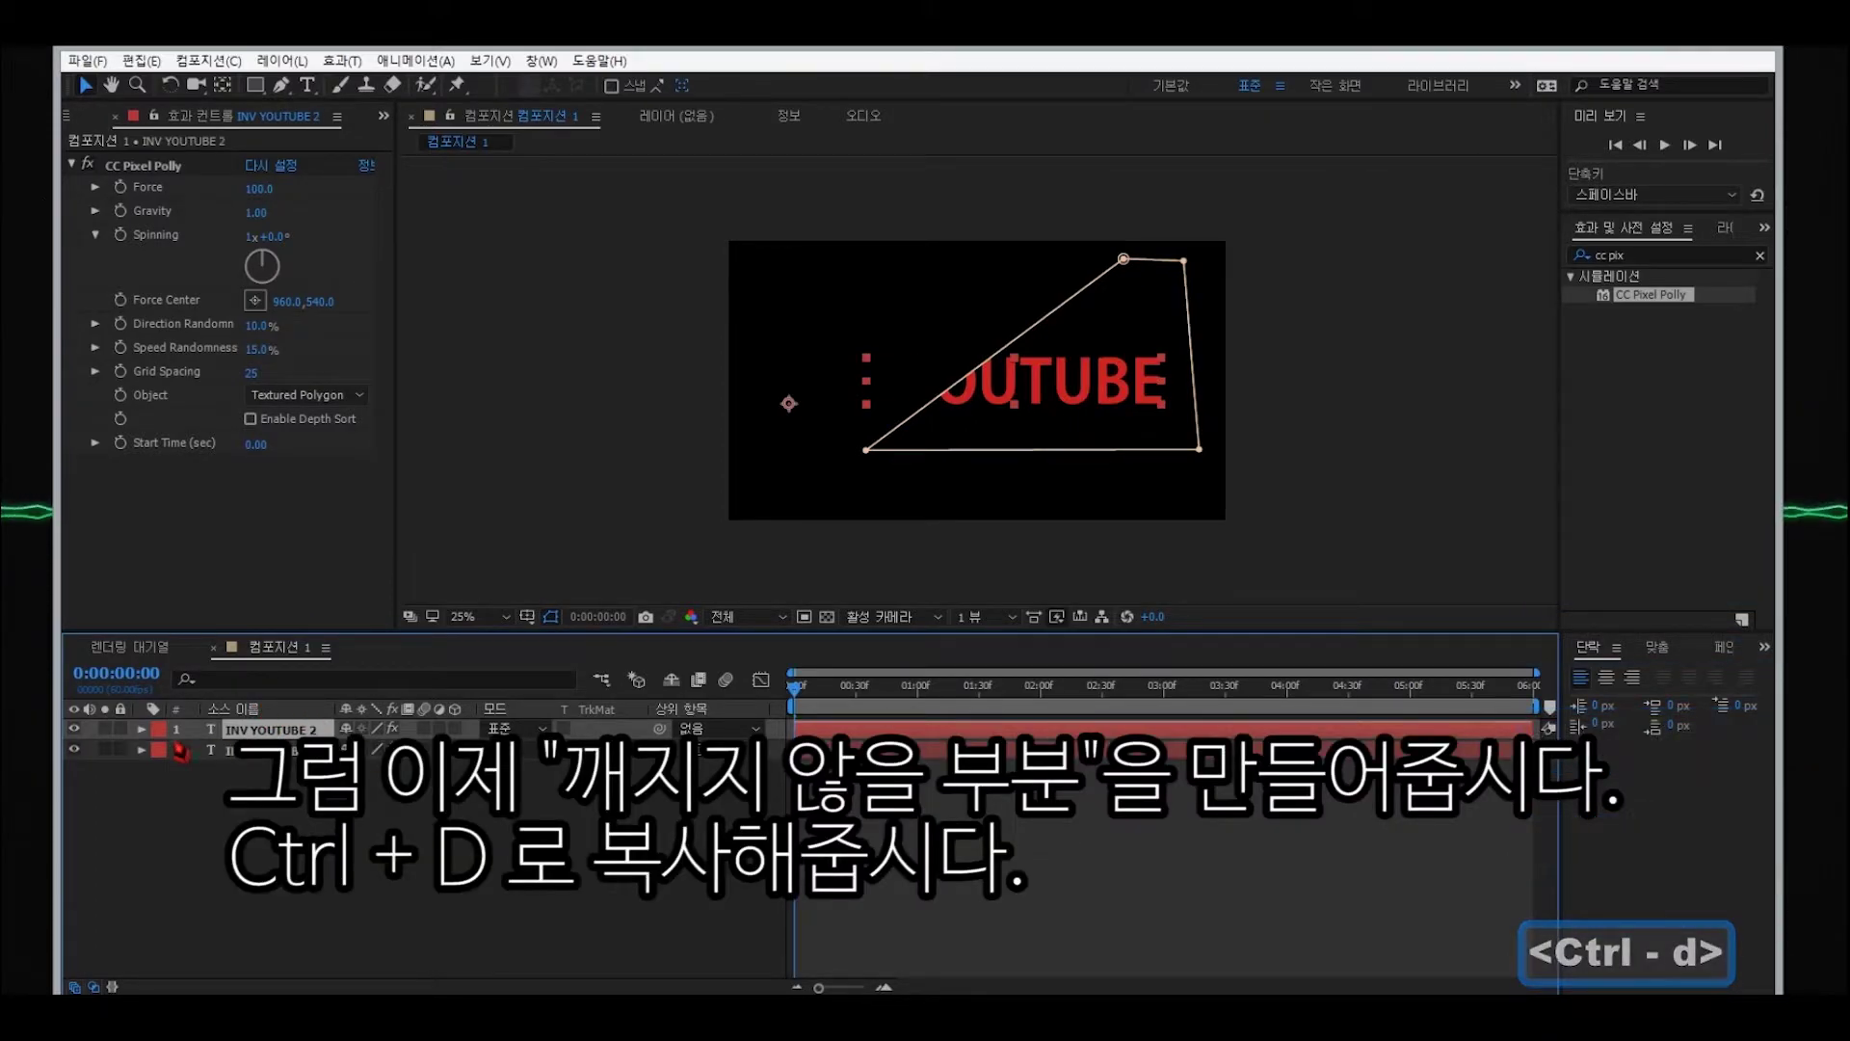
pyautogui.click(142, 729)
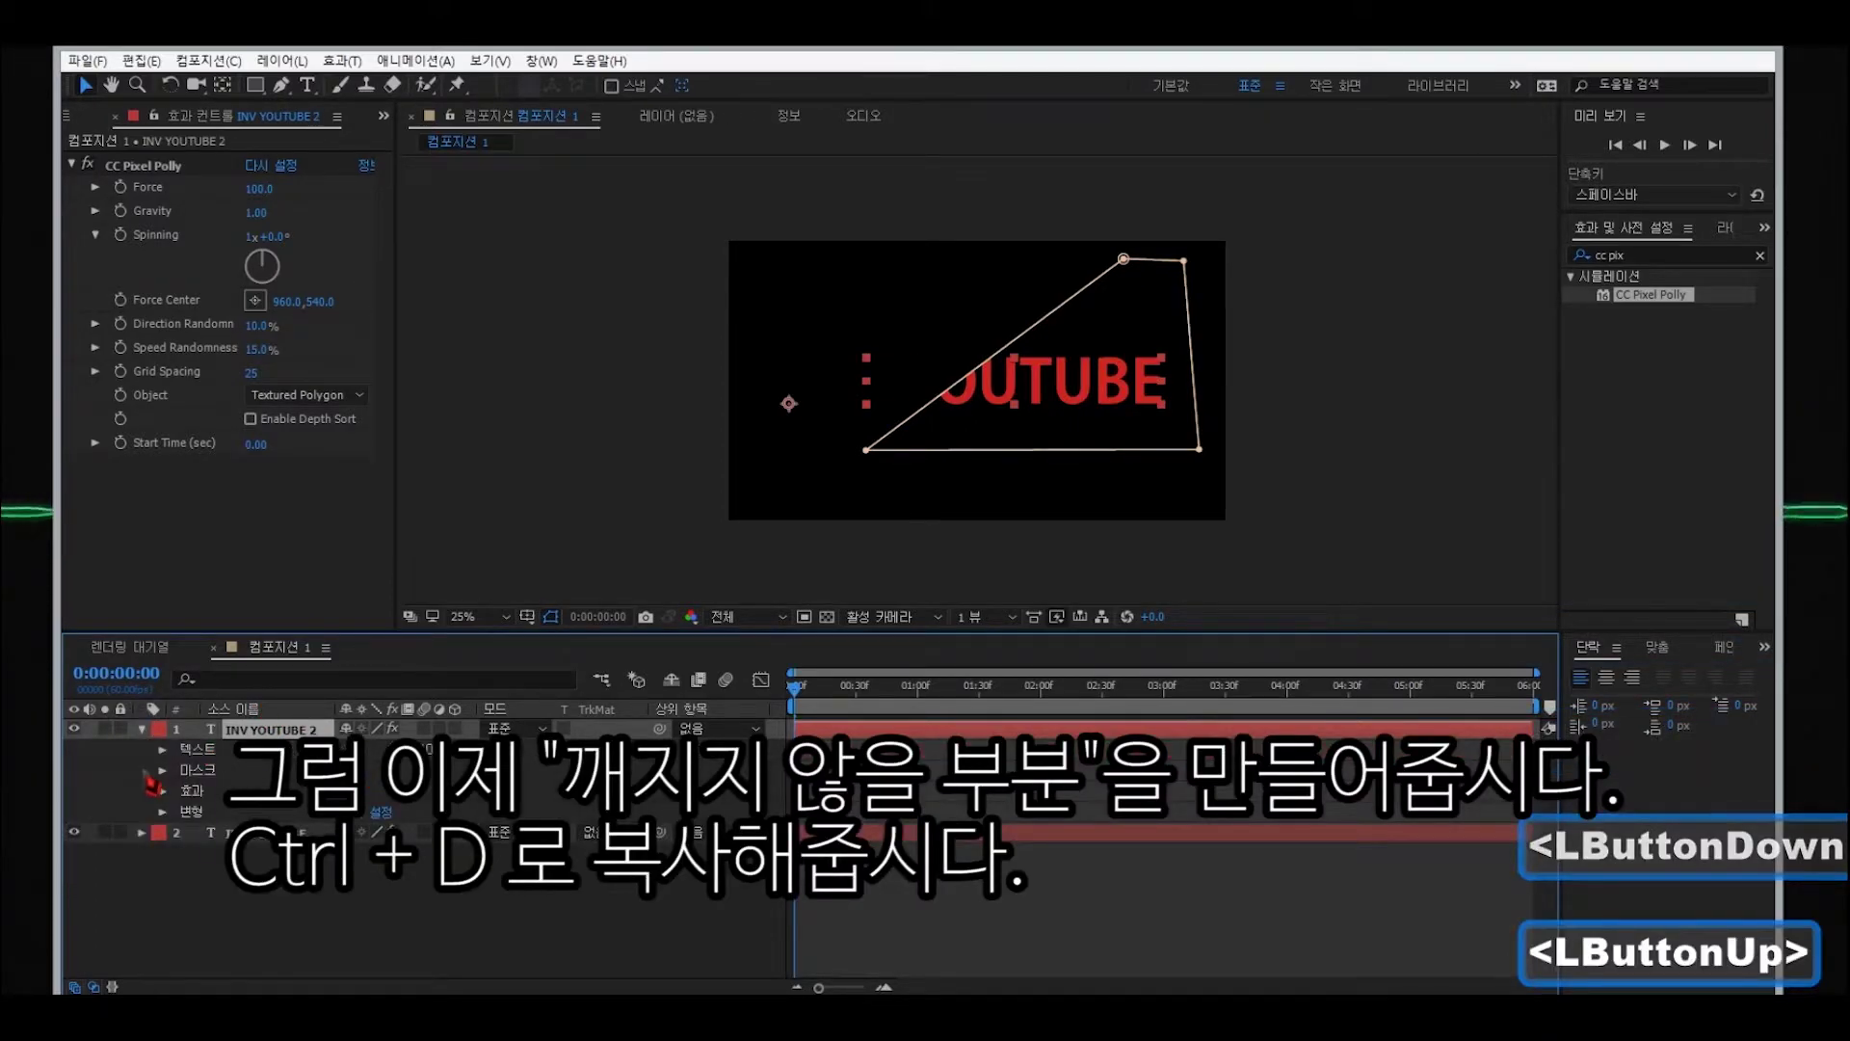
pyautogui.click(161, 770)
pyautogui.click(418, 791)
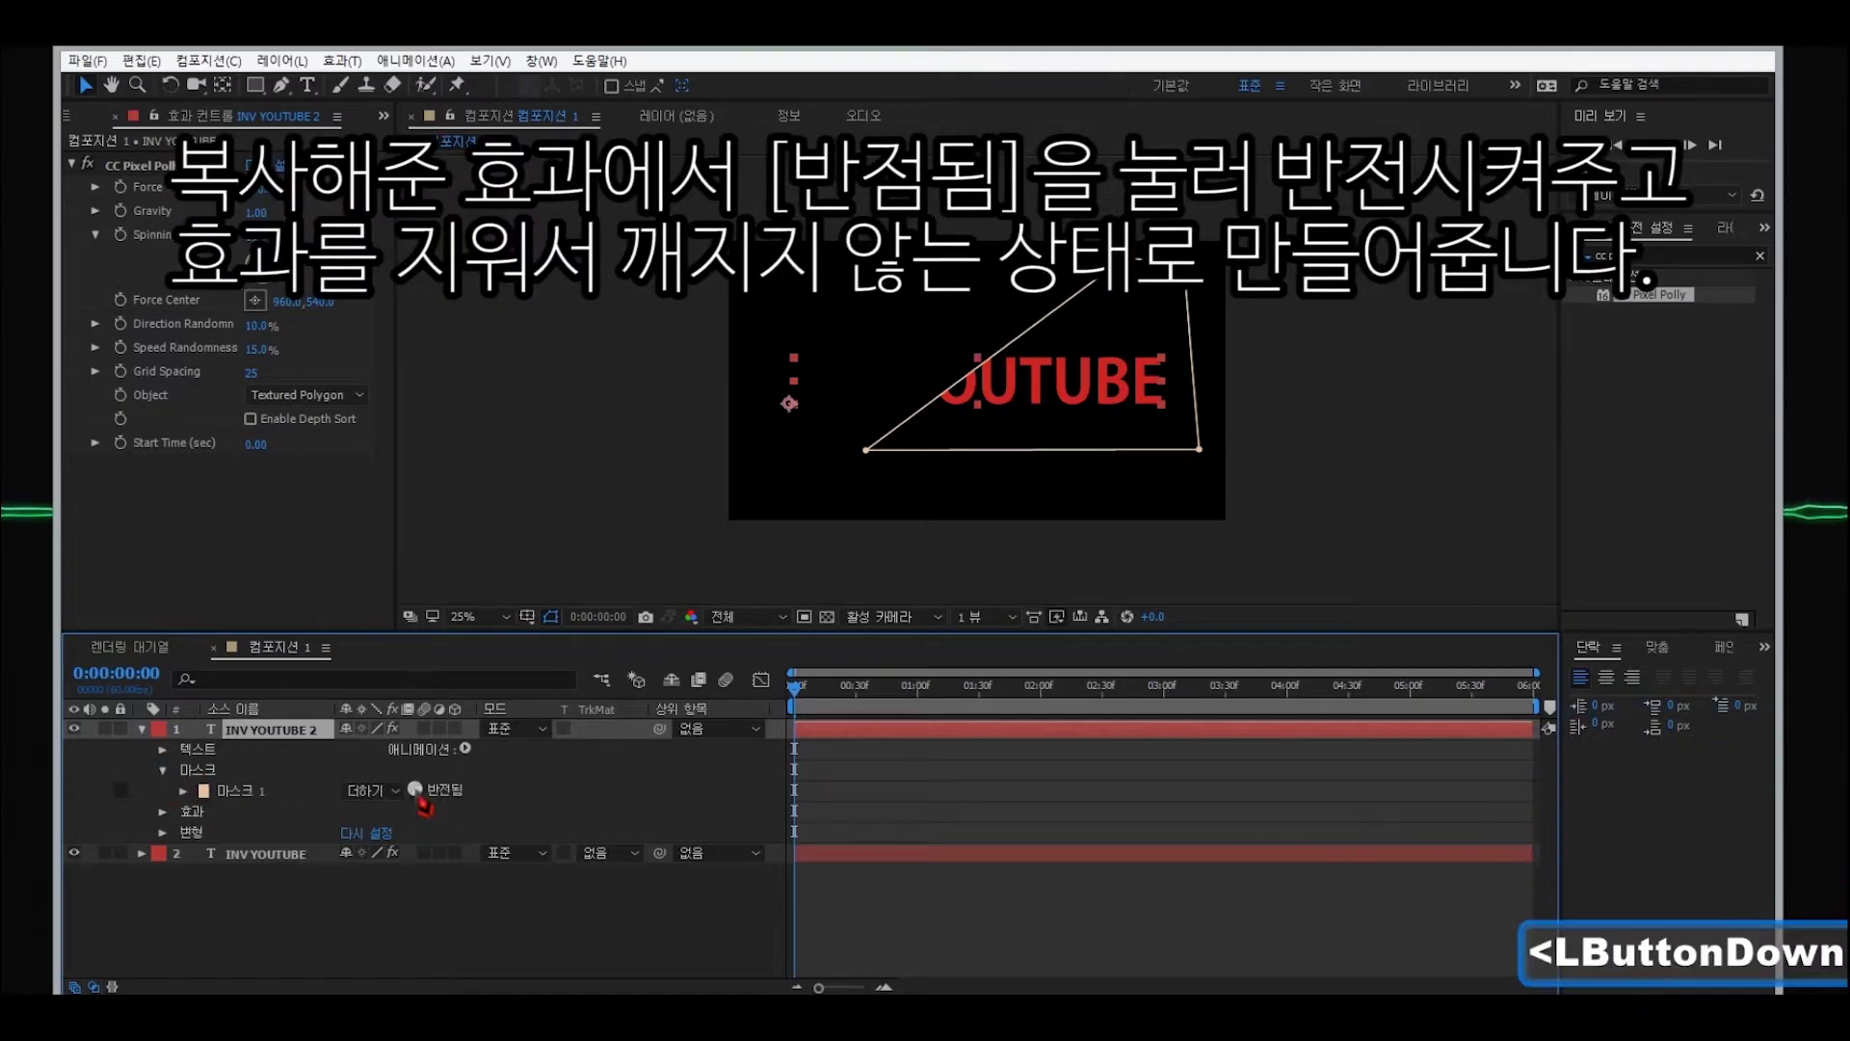
pyautogui.click(133, 730)
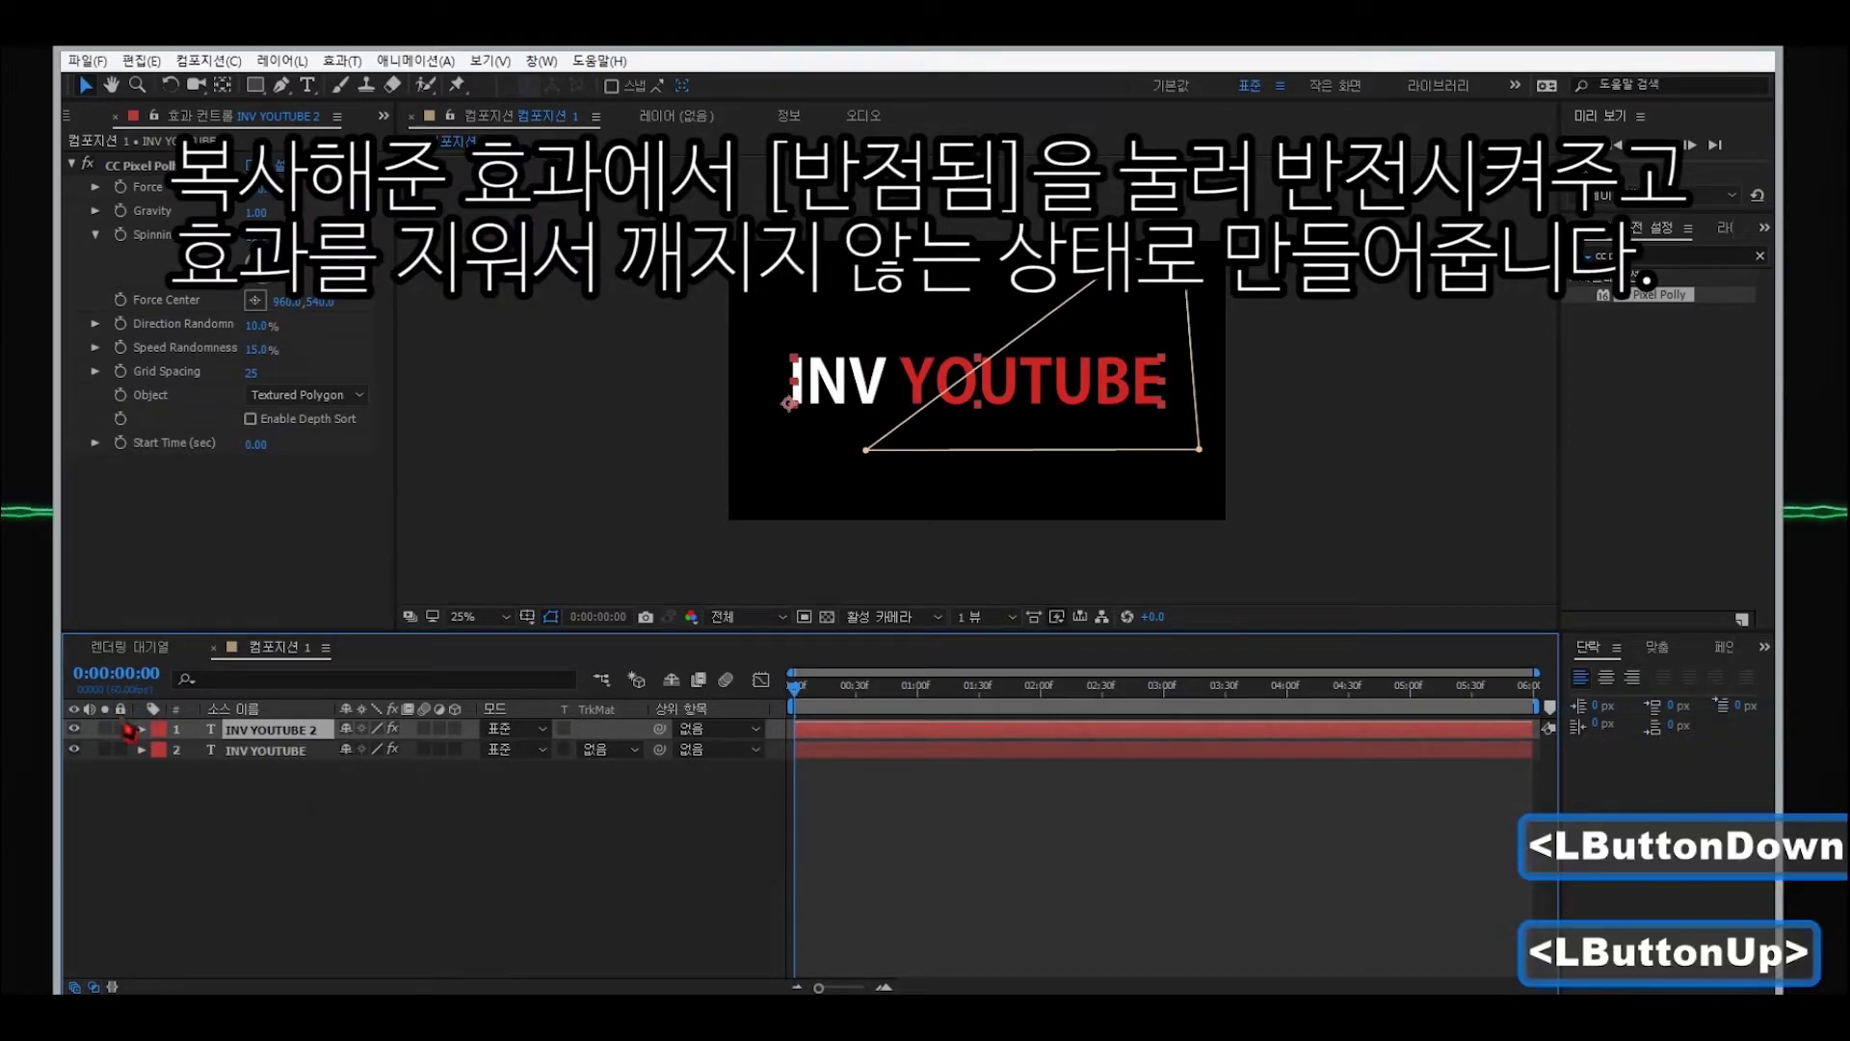
# - Select the original INV YOUTUBE layer and play the preview to check both layers together
pyautogui.click(310, 802)
pyautogui.click(274, 756)
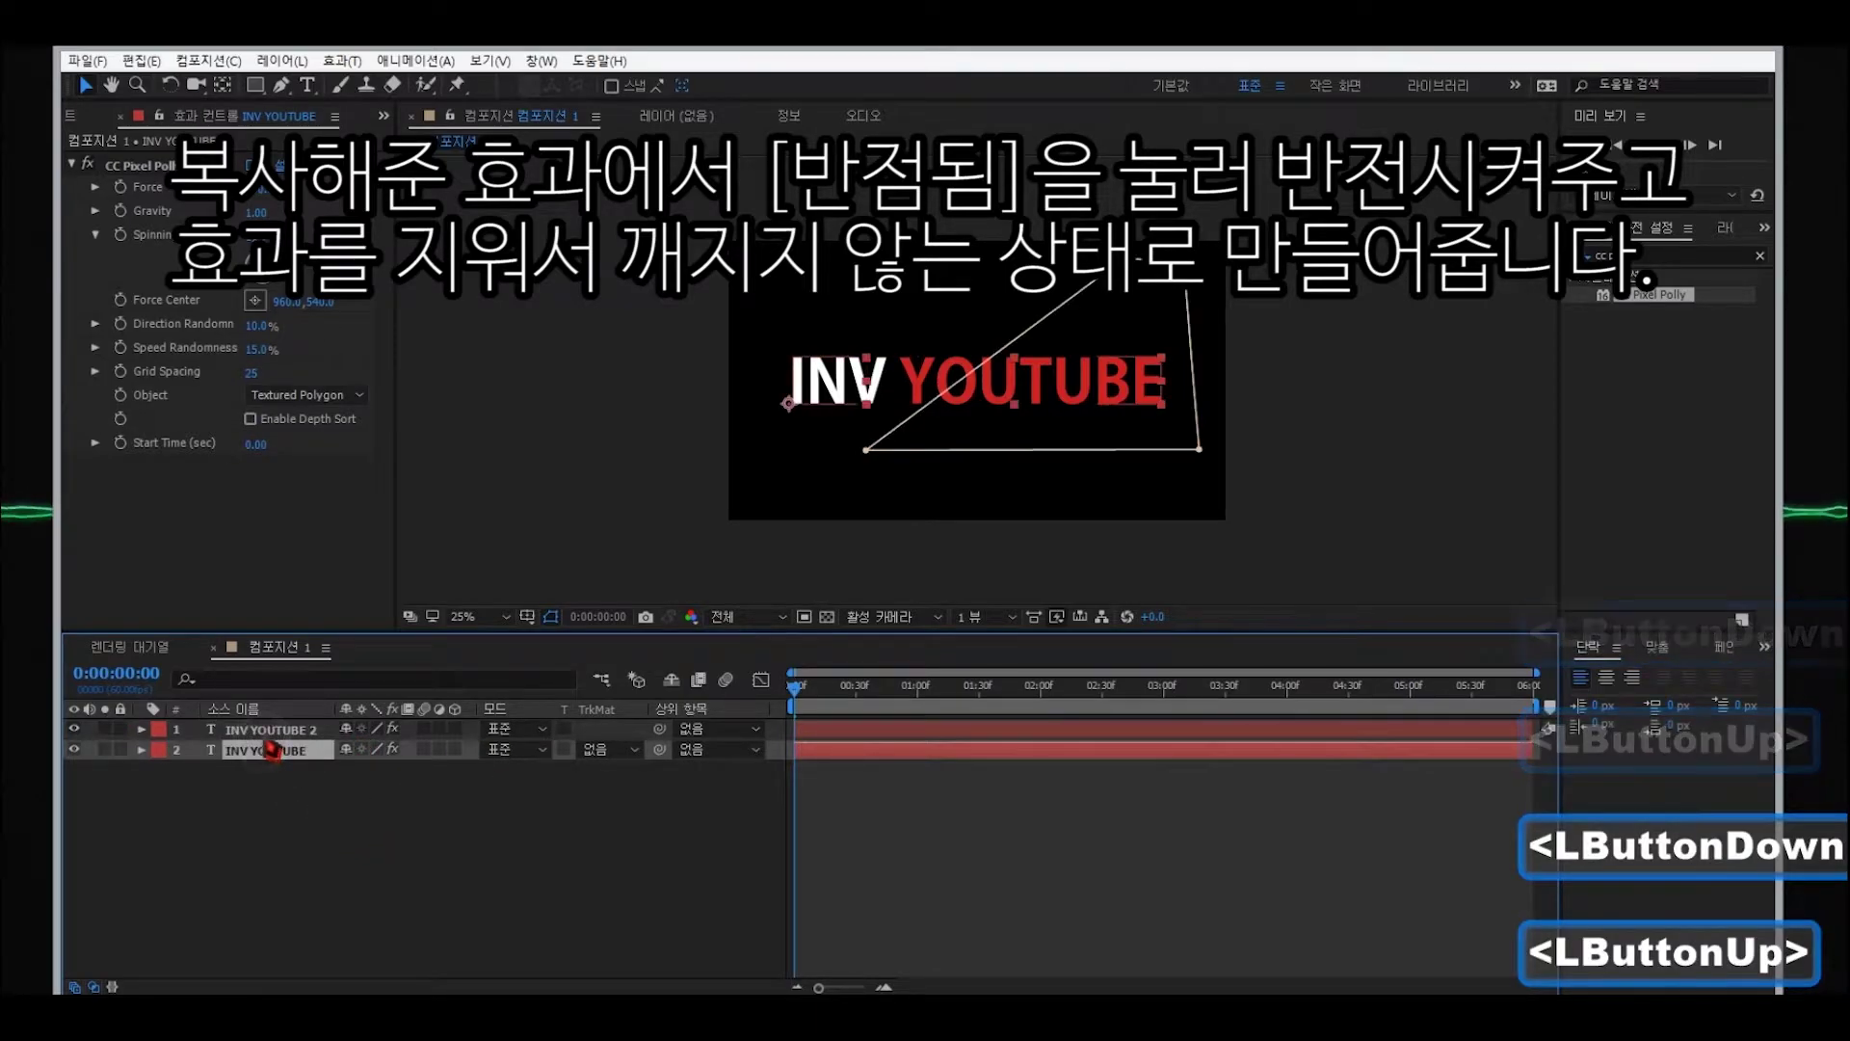
pyautogui.click(1683, 166)
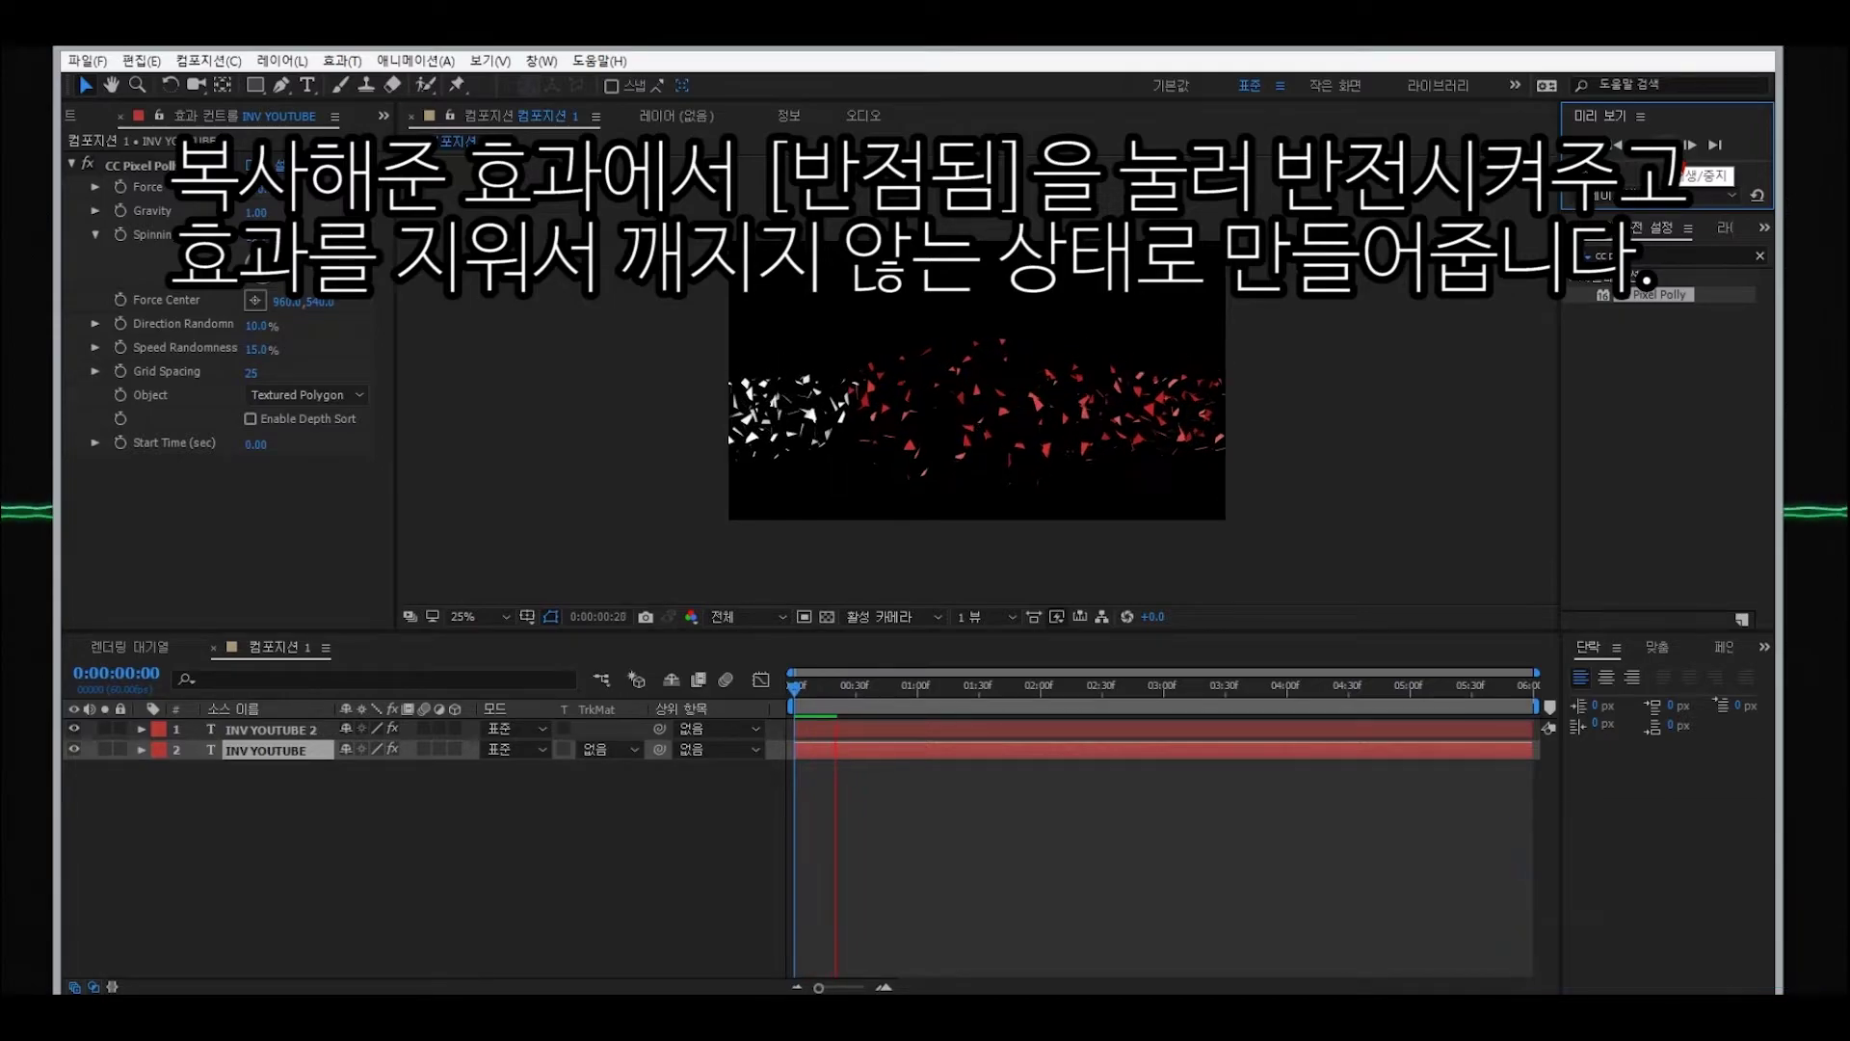
# - Stop the preview and return the playhead to the first frame
pyautogui.click(1103, 583)
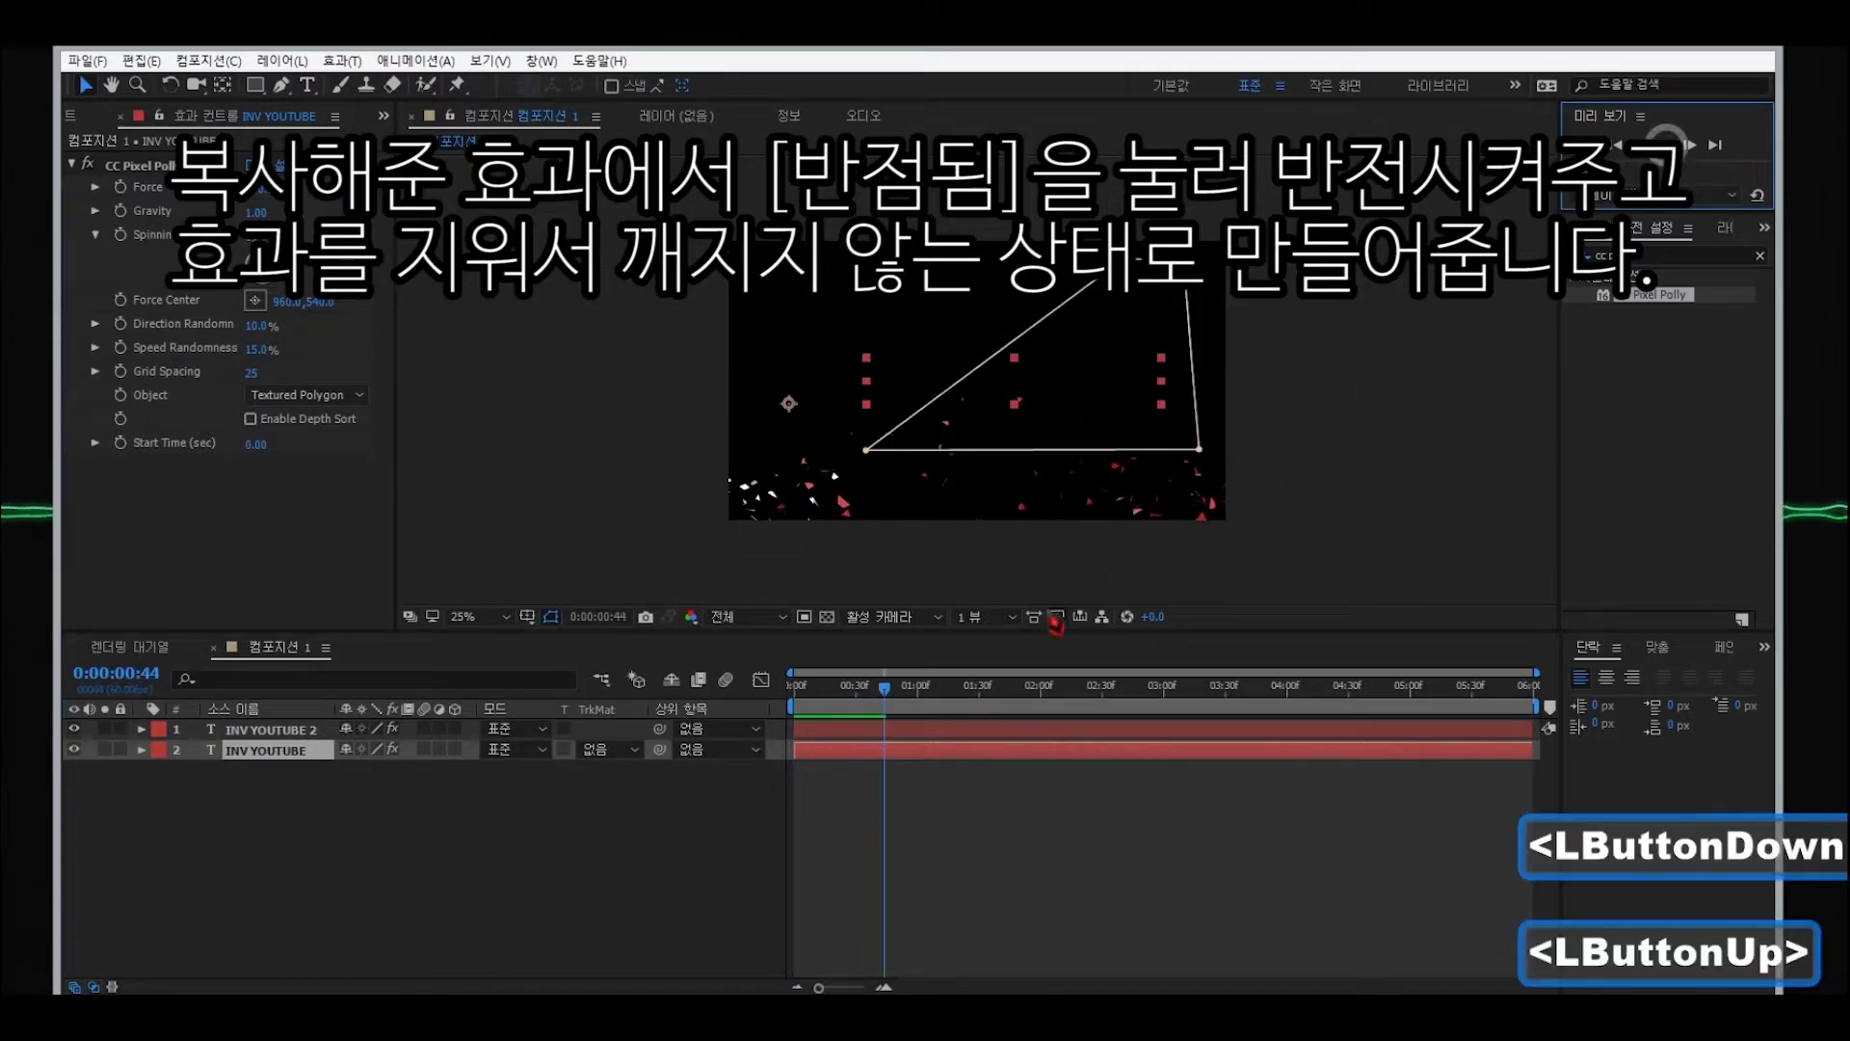
pyautogui.click(109, 749)
pyautogui.press('Home')
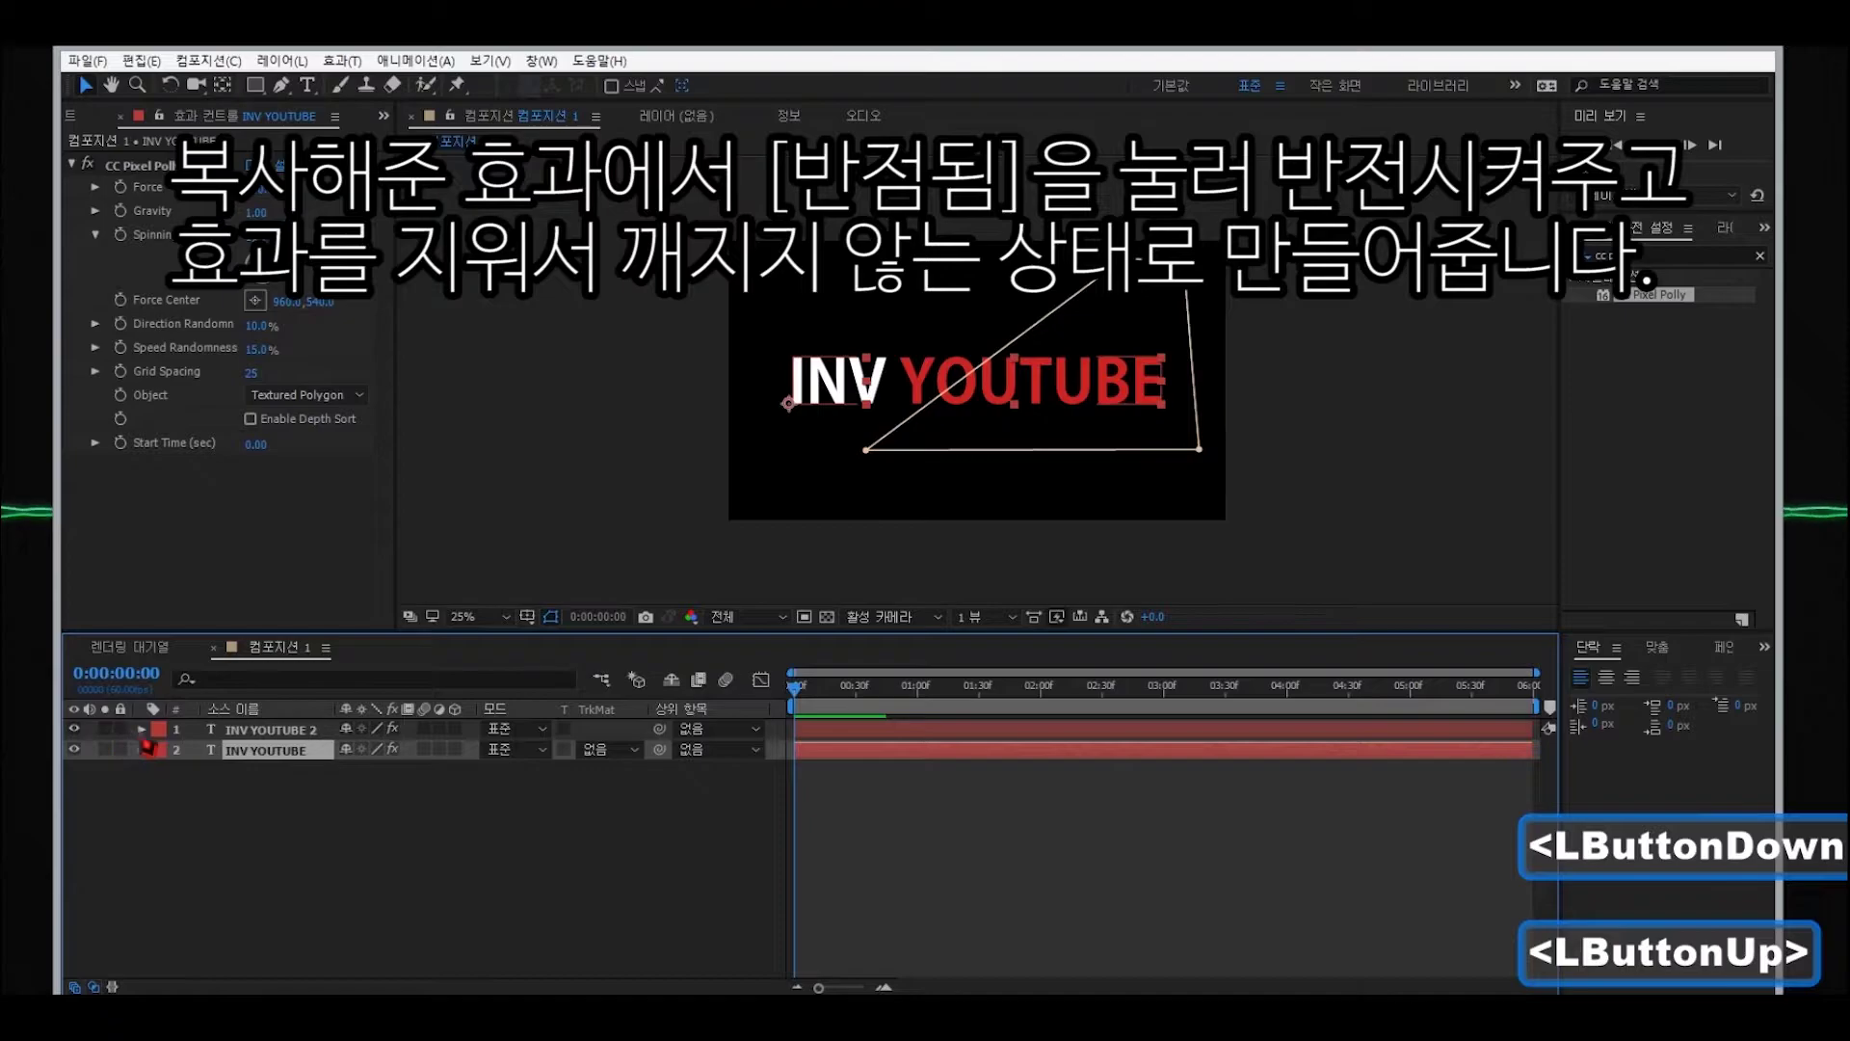
# - Delete the CC Pixel Polly effect from the duplicate INV YOUTUBE 2 layer
pyautogui.click(143, 730)
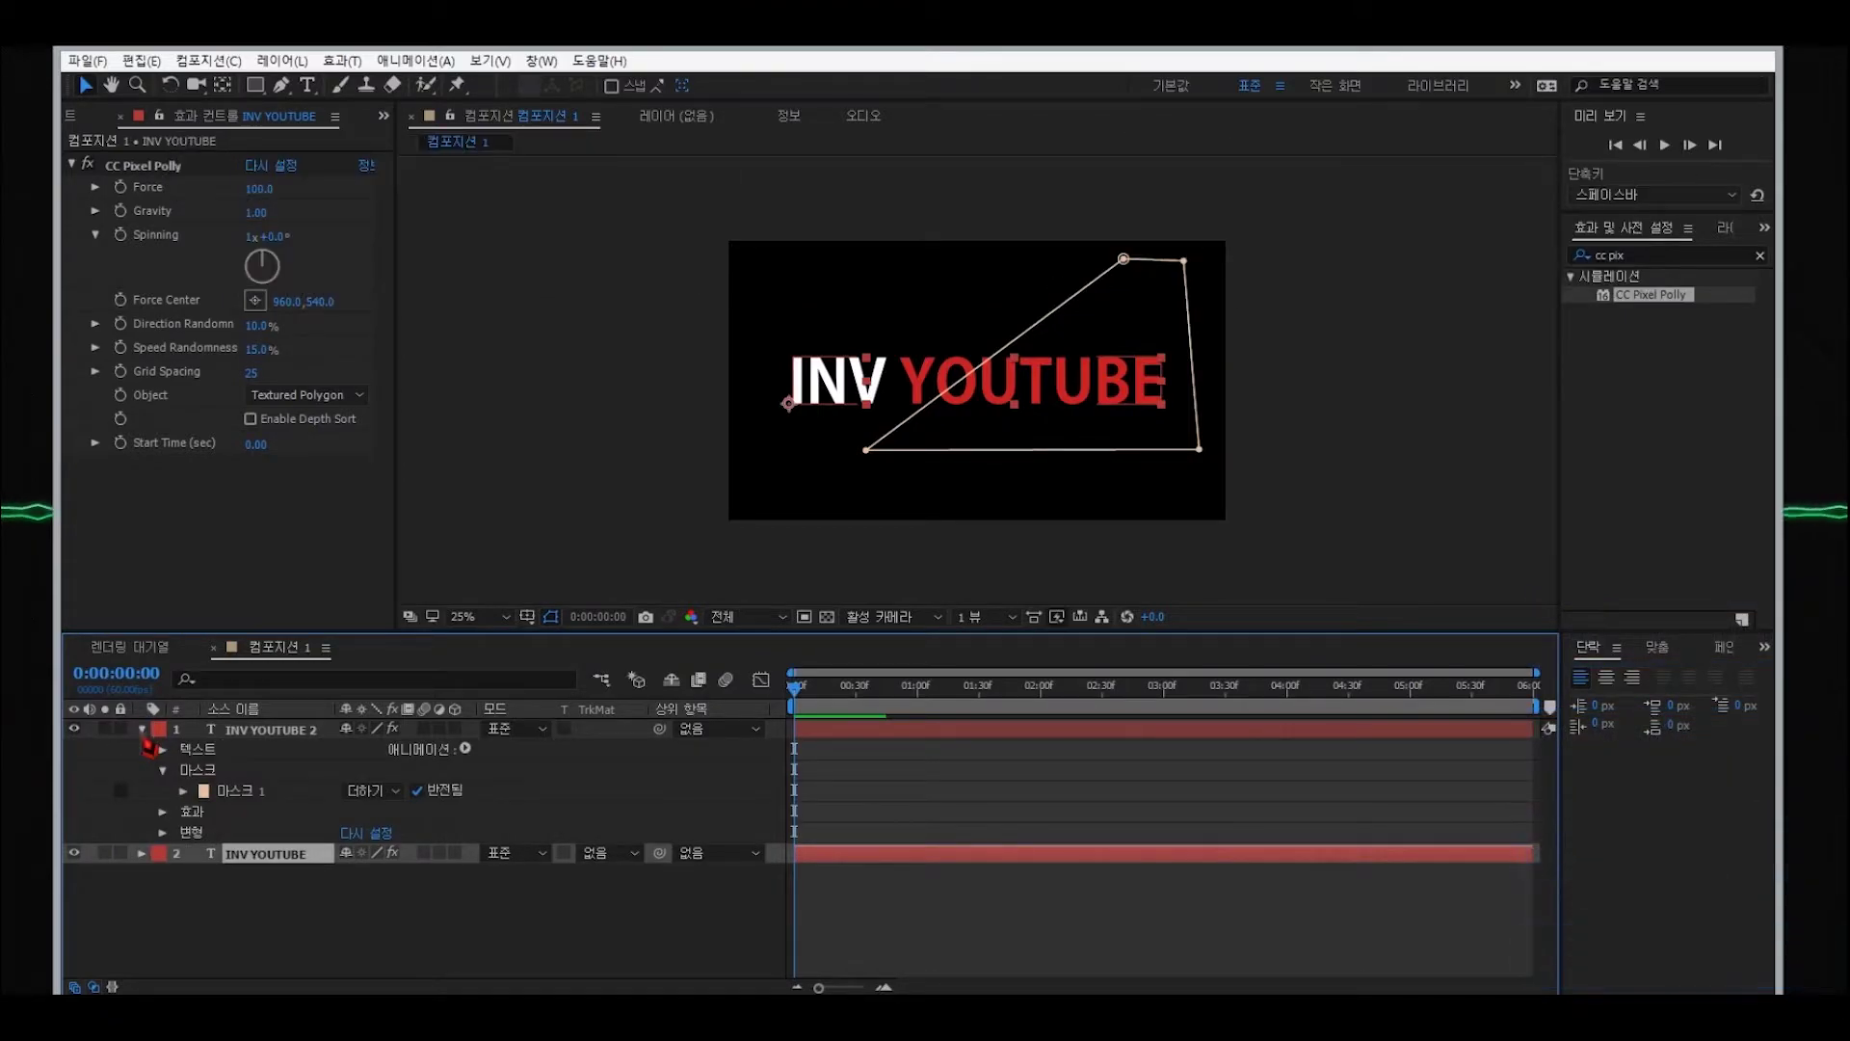
pyautogui.click(141, 852)
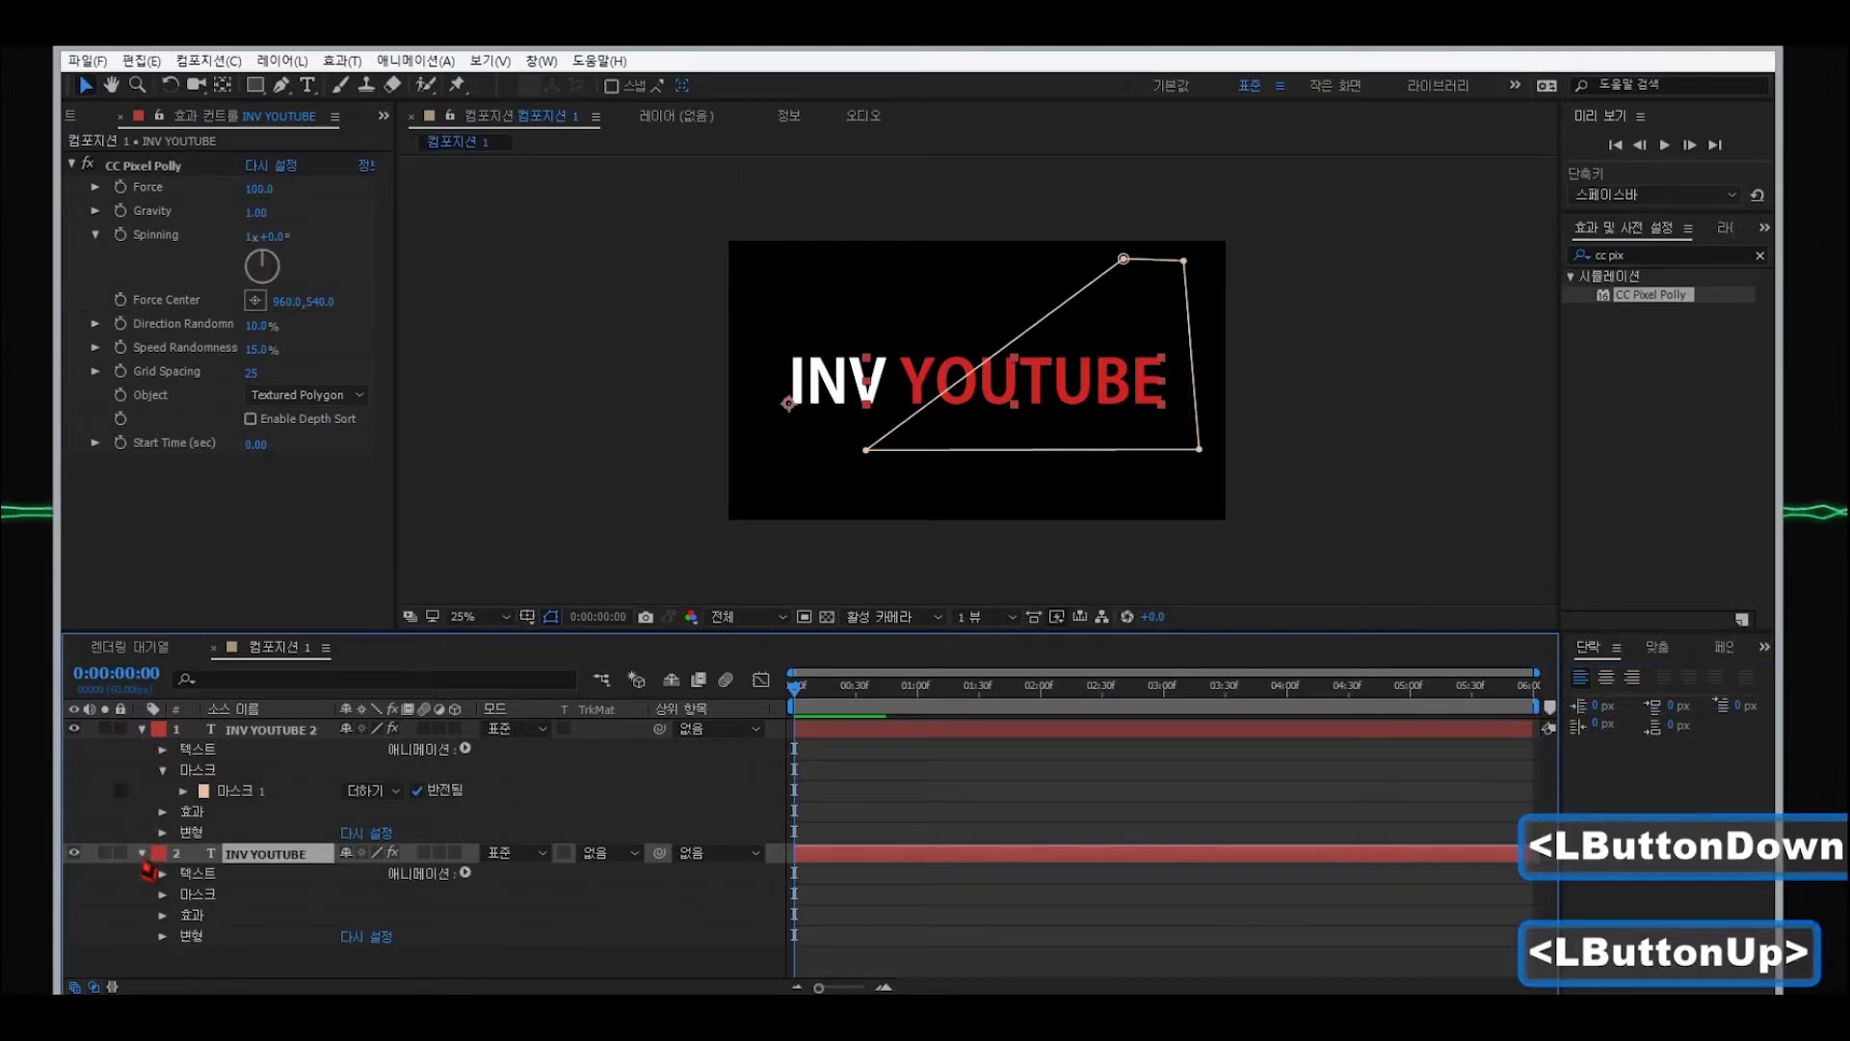
pyautogui.click(142, 853)
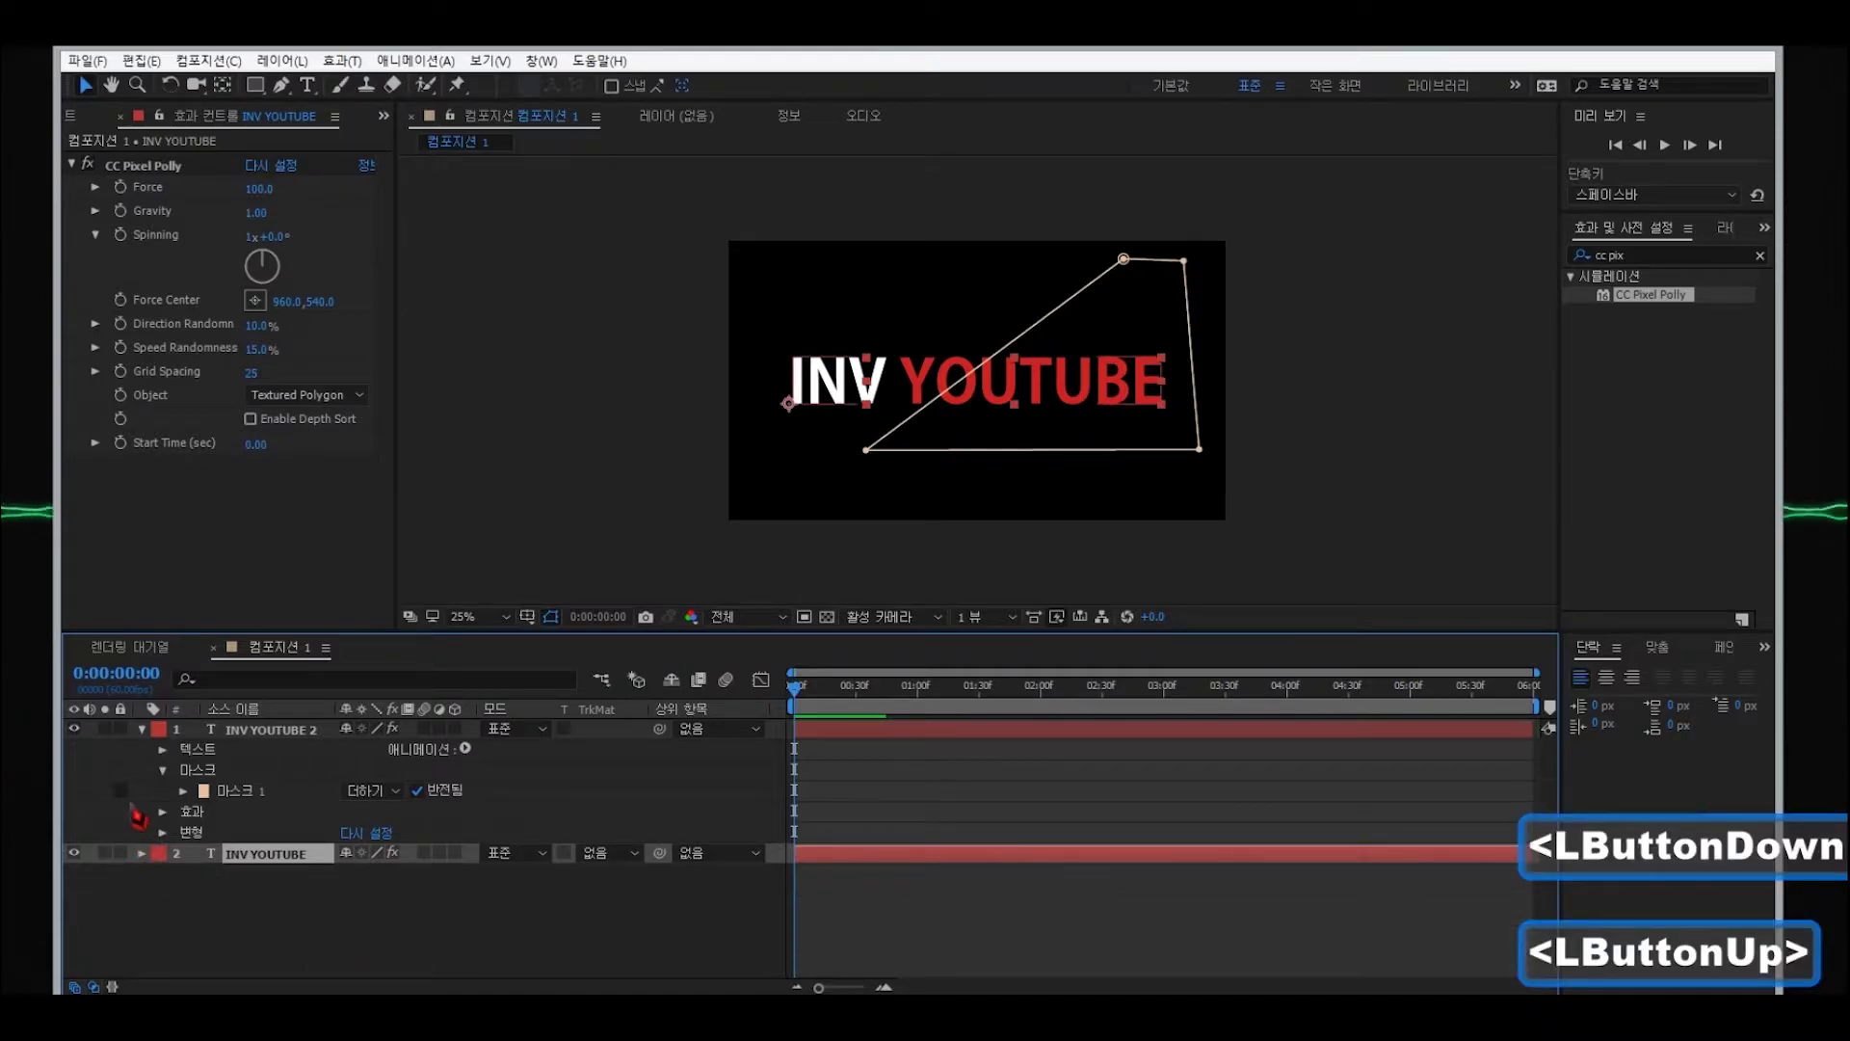
pyautogui.click(247, 733)
pyautogui.click(146, 167)
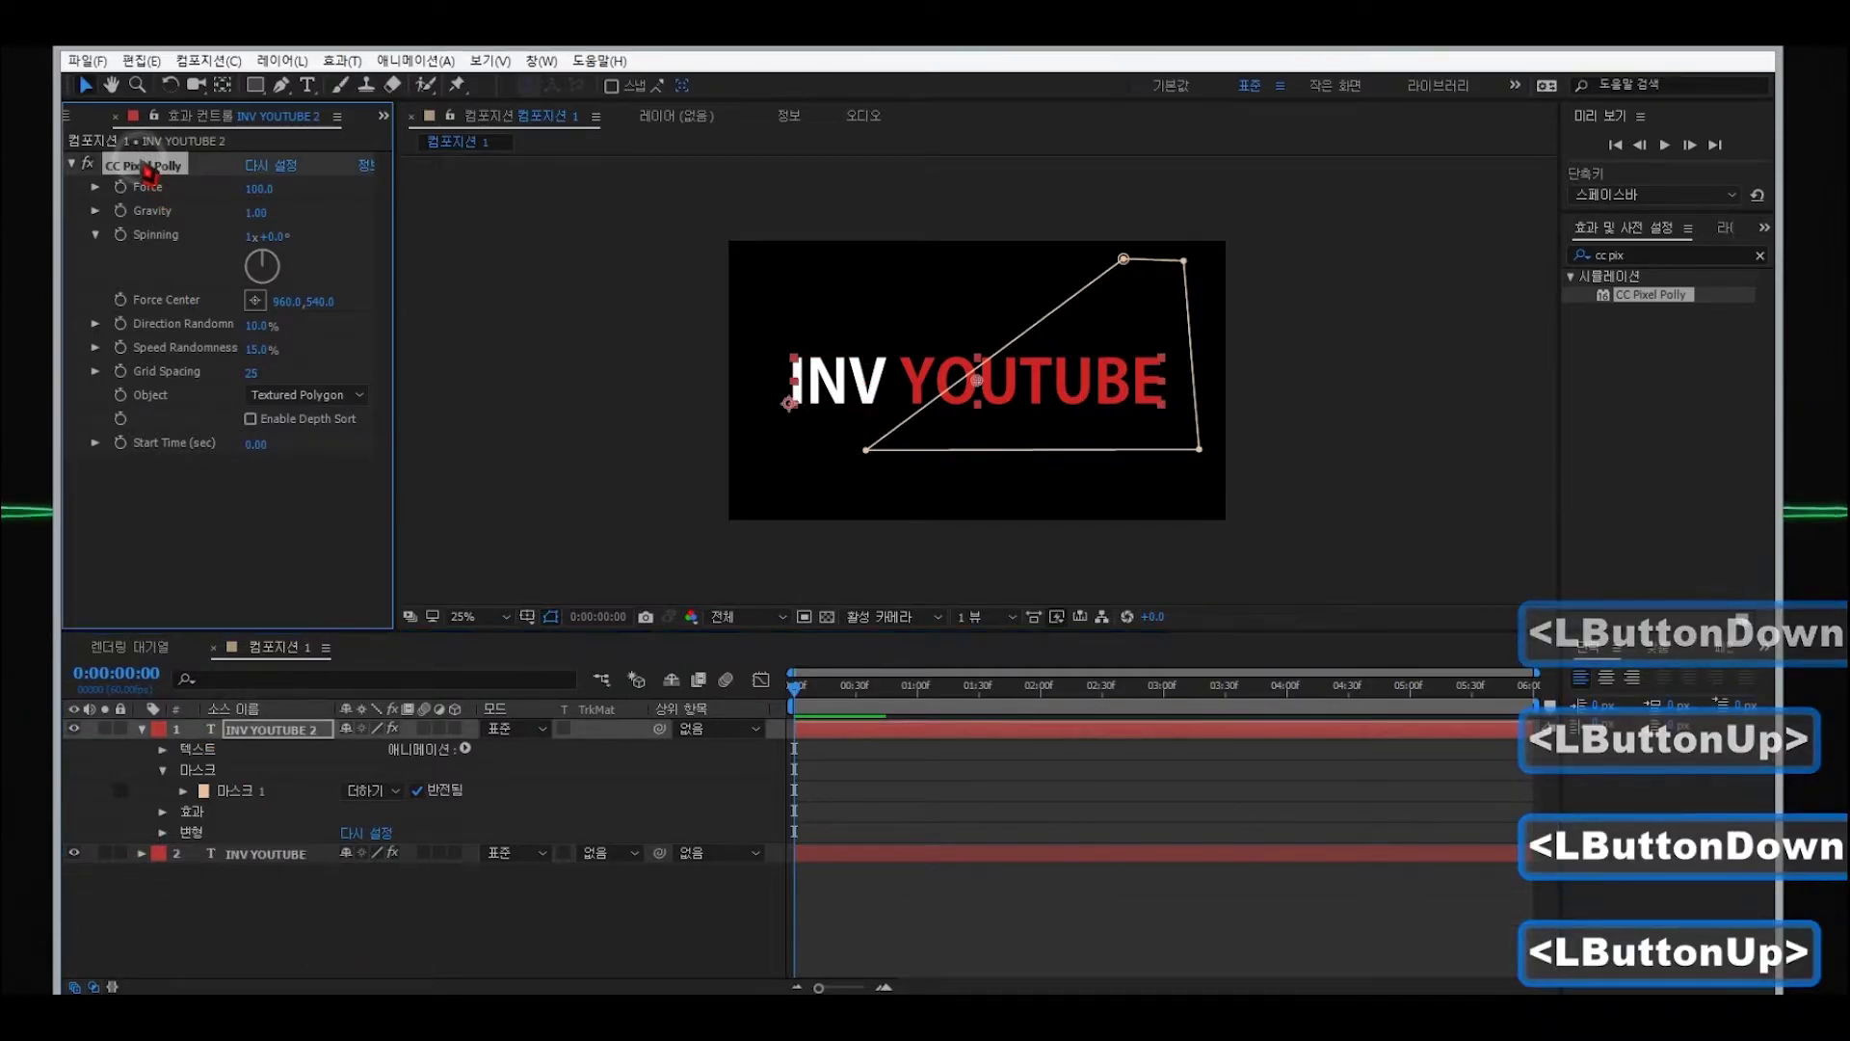
pyautogui.press('Delete')
pyautogui.click(141, 729)
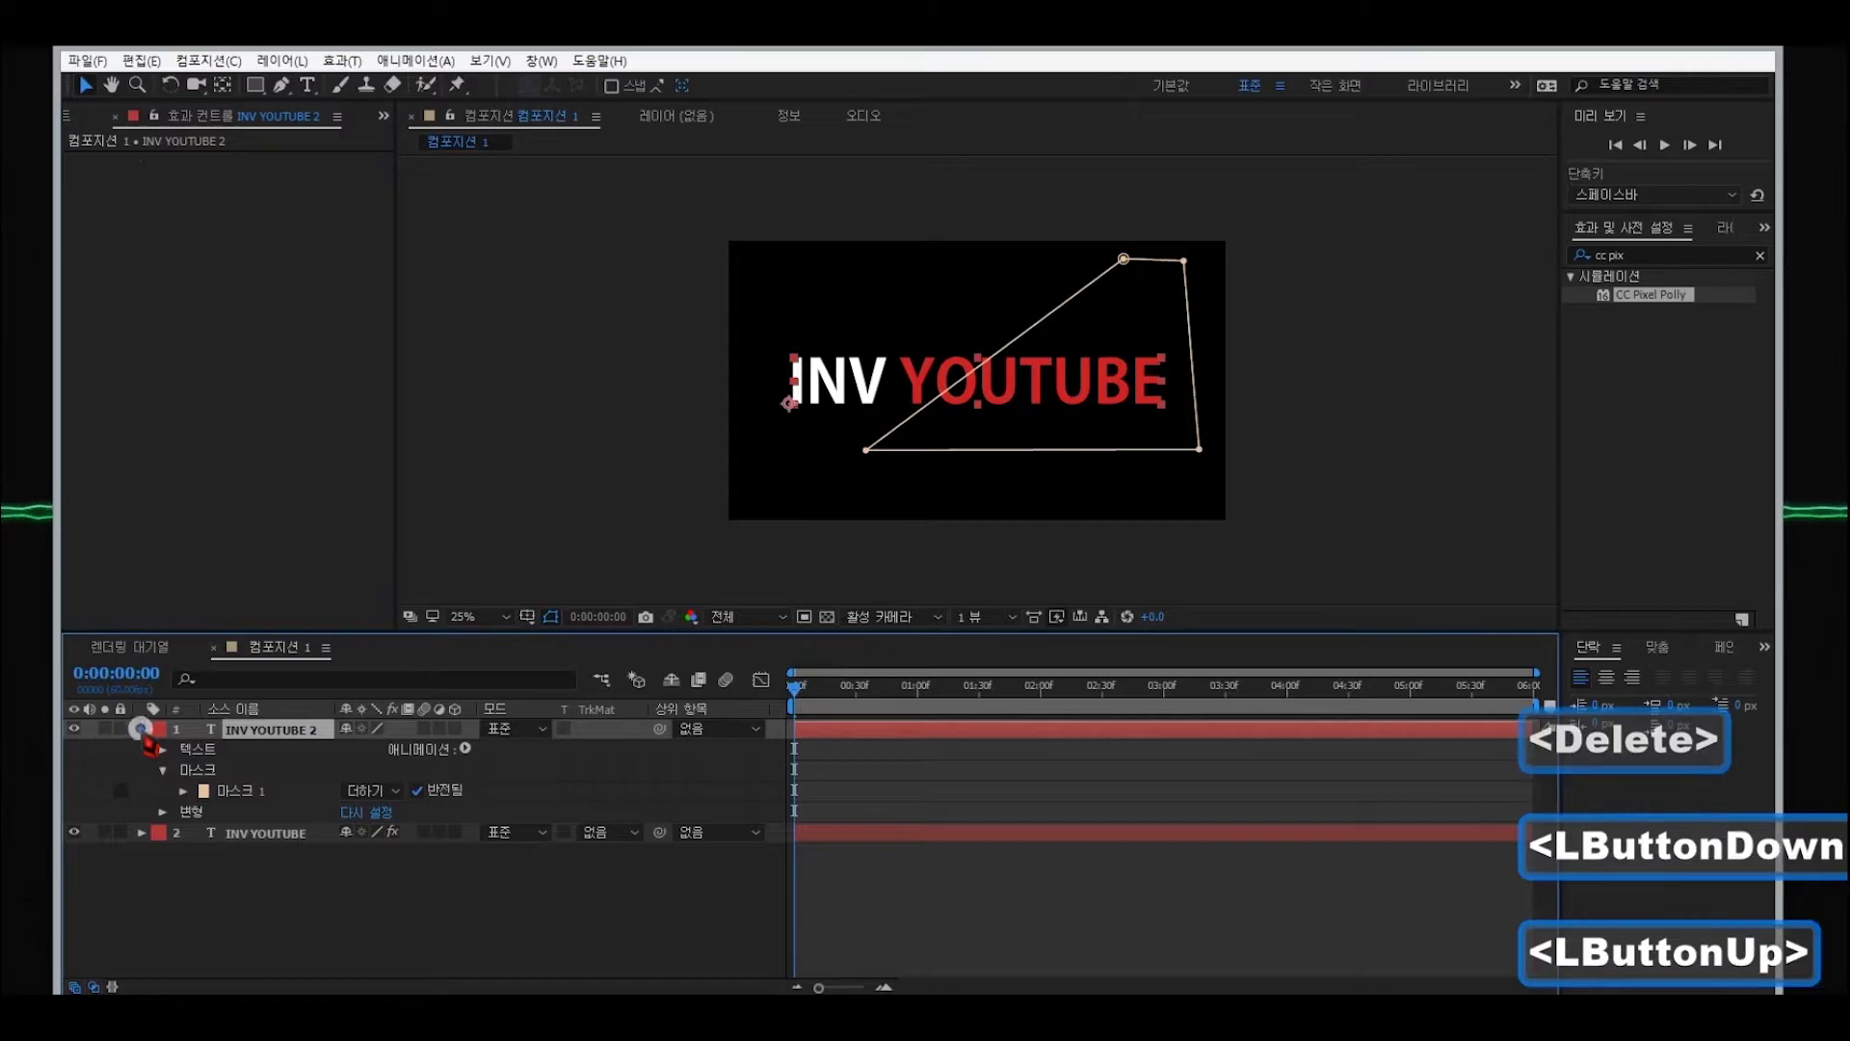
# - Deselect the layers, then play and stop the preview to check the partial shatter effect
pyautogui.click(496, 877)
pyautogui.click(1664, 144)
pyautogui.click(1664, 144)
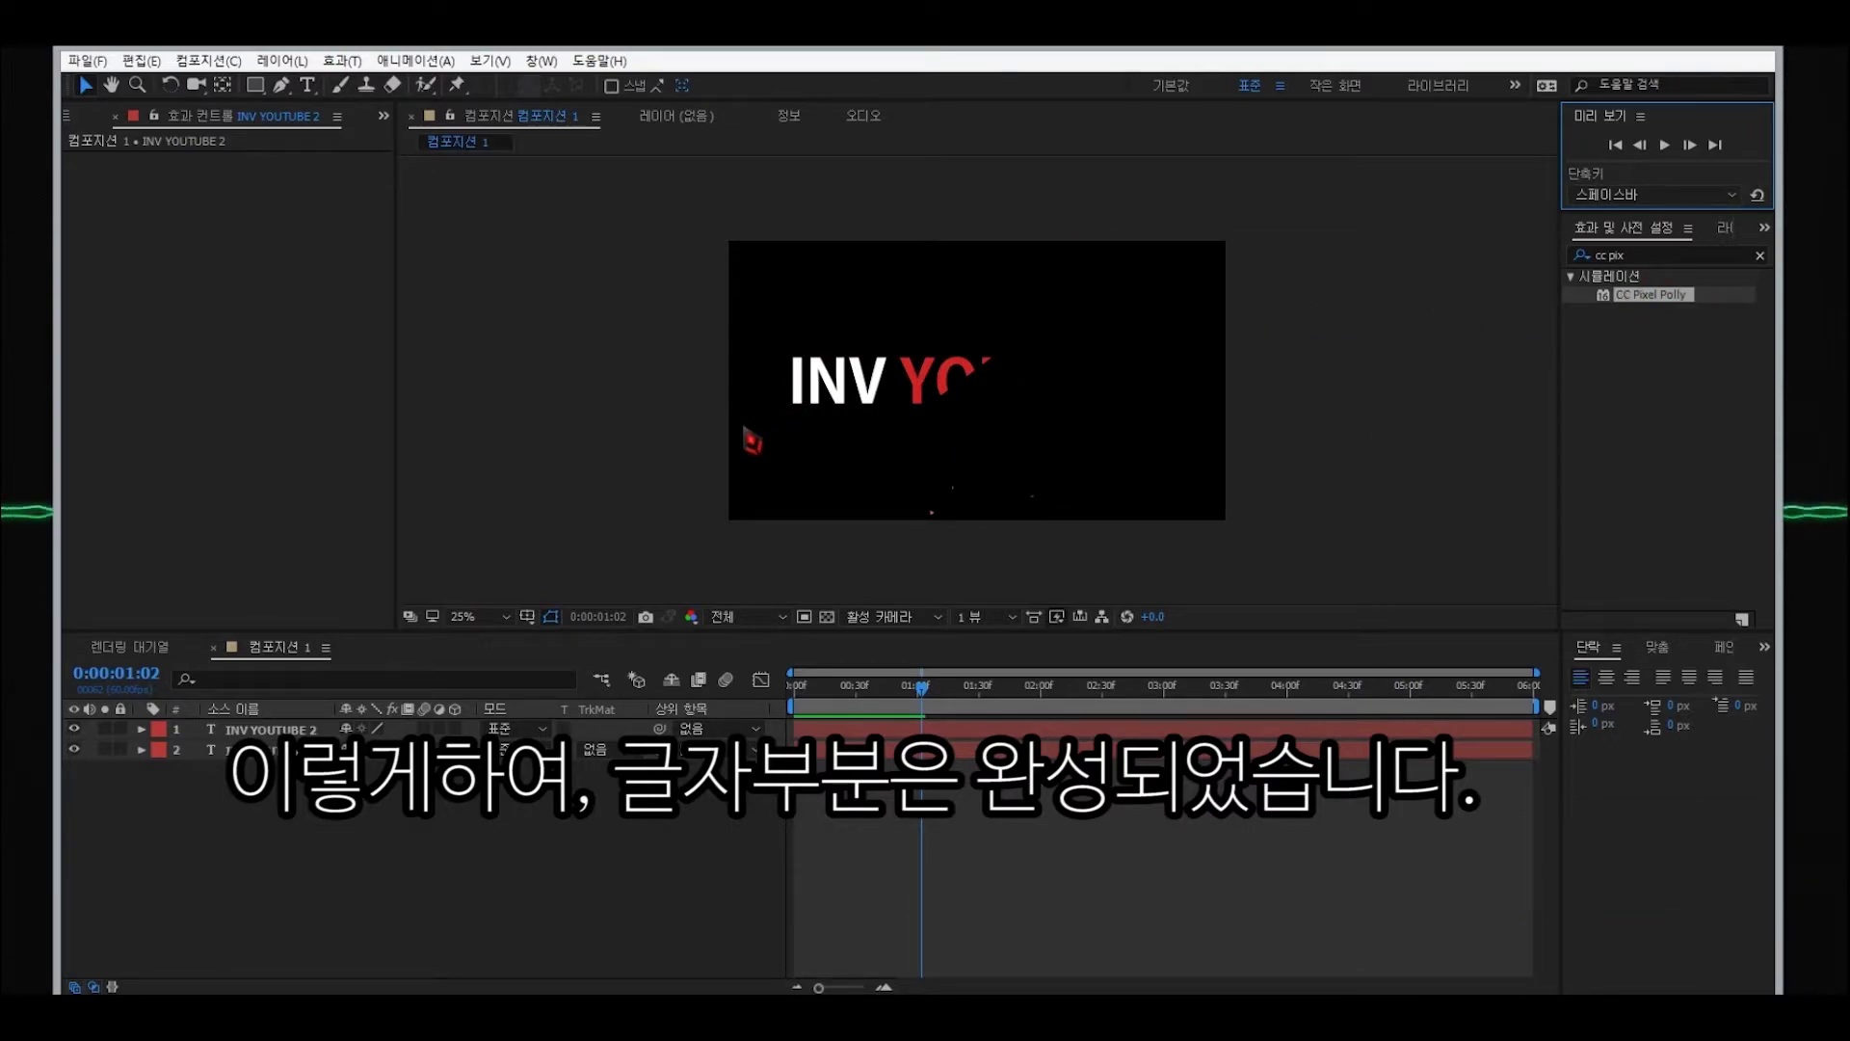
# - Create a new solid layer named 3D STROCK with the default size and colour
pyautogui.click(398, 831)
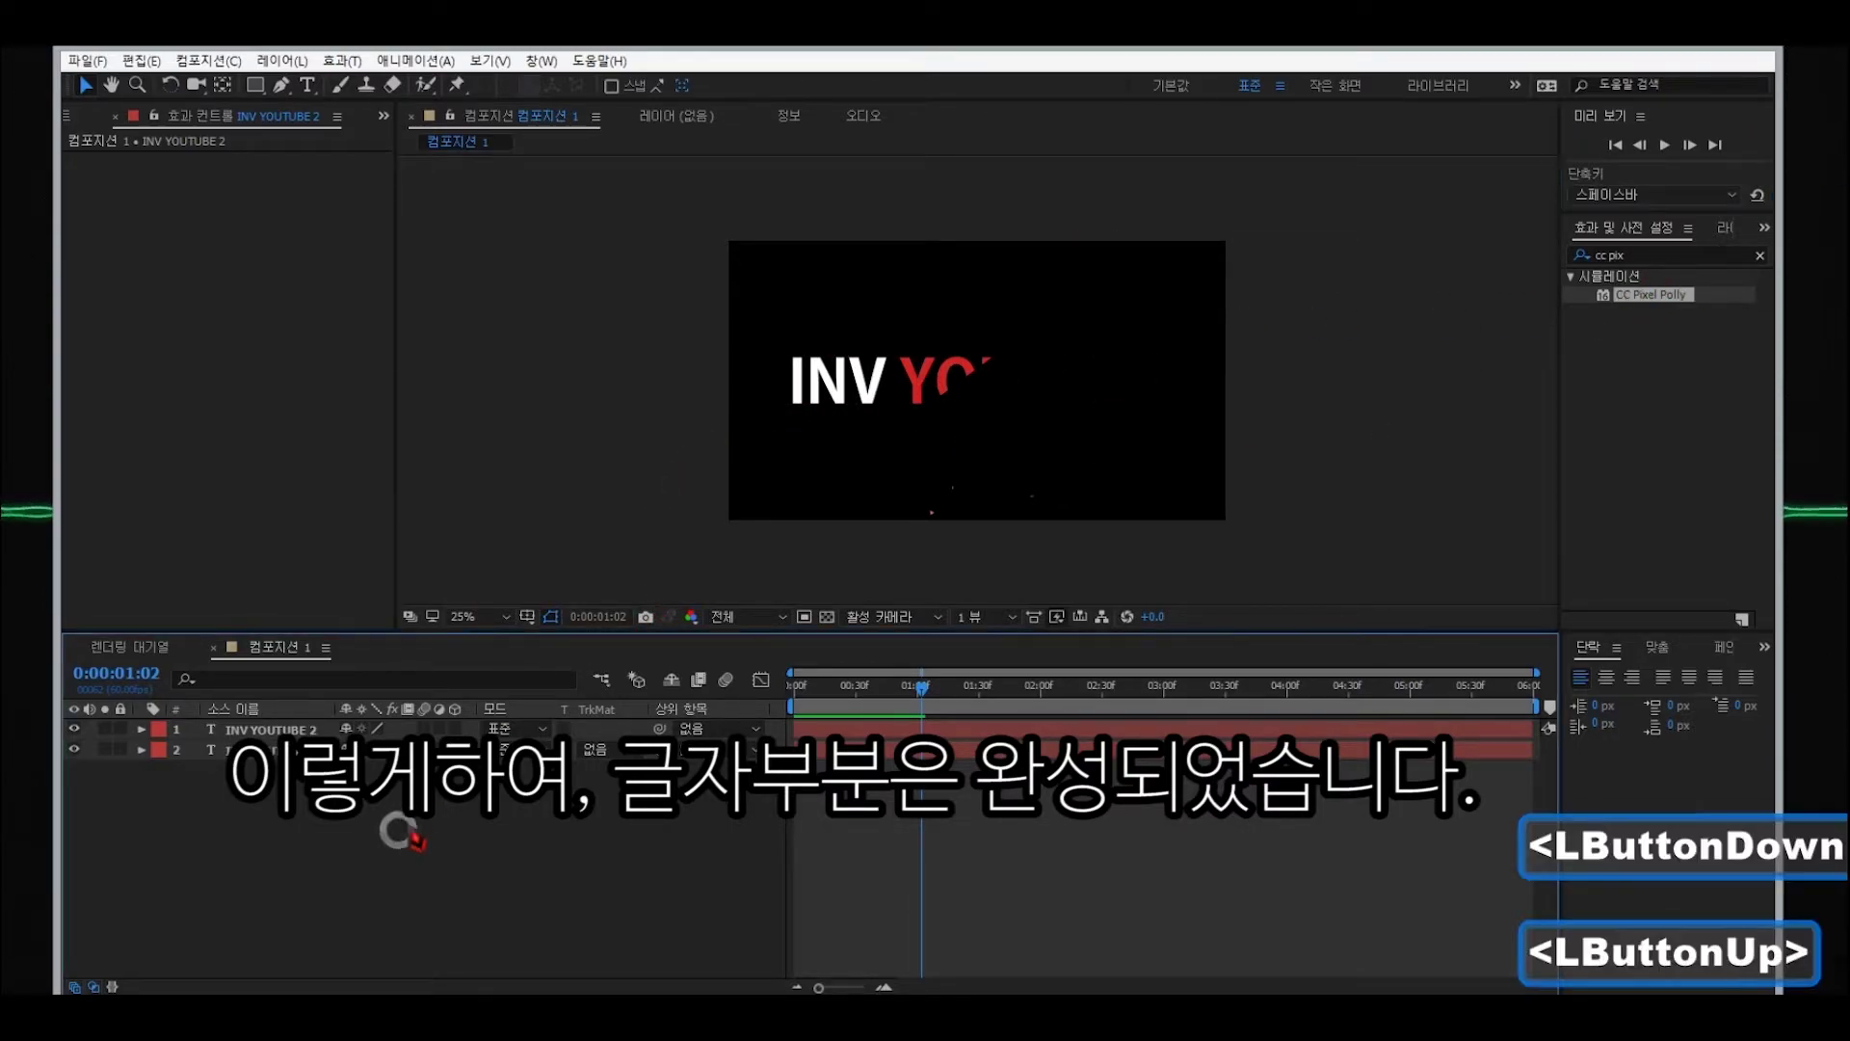
pyautogui.rightClick(424, 798)
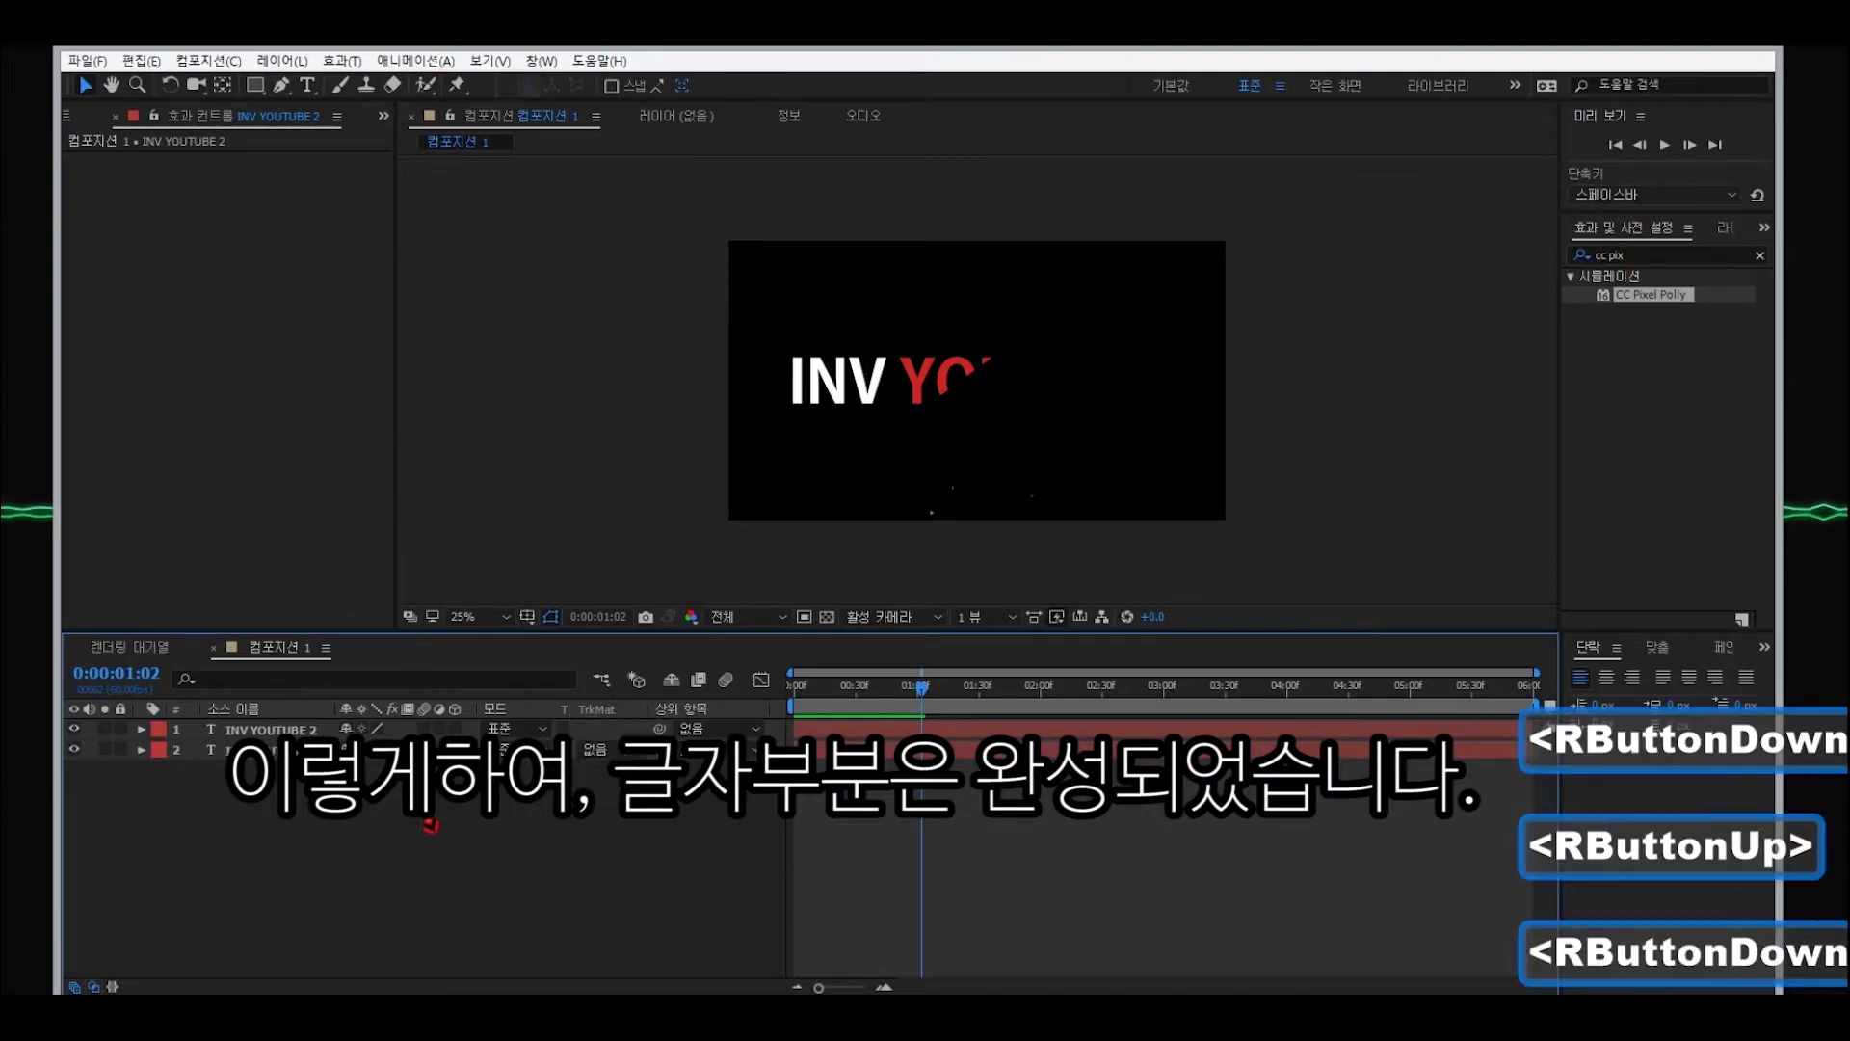
pyautogui.rightClick(424, 798)
pyautogui.moveTo(628, 583)
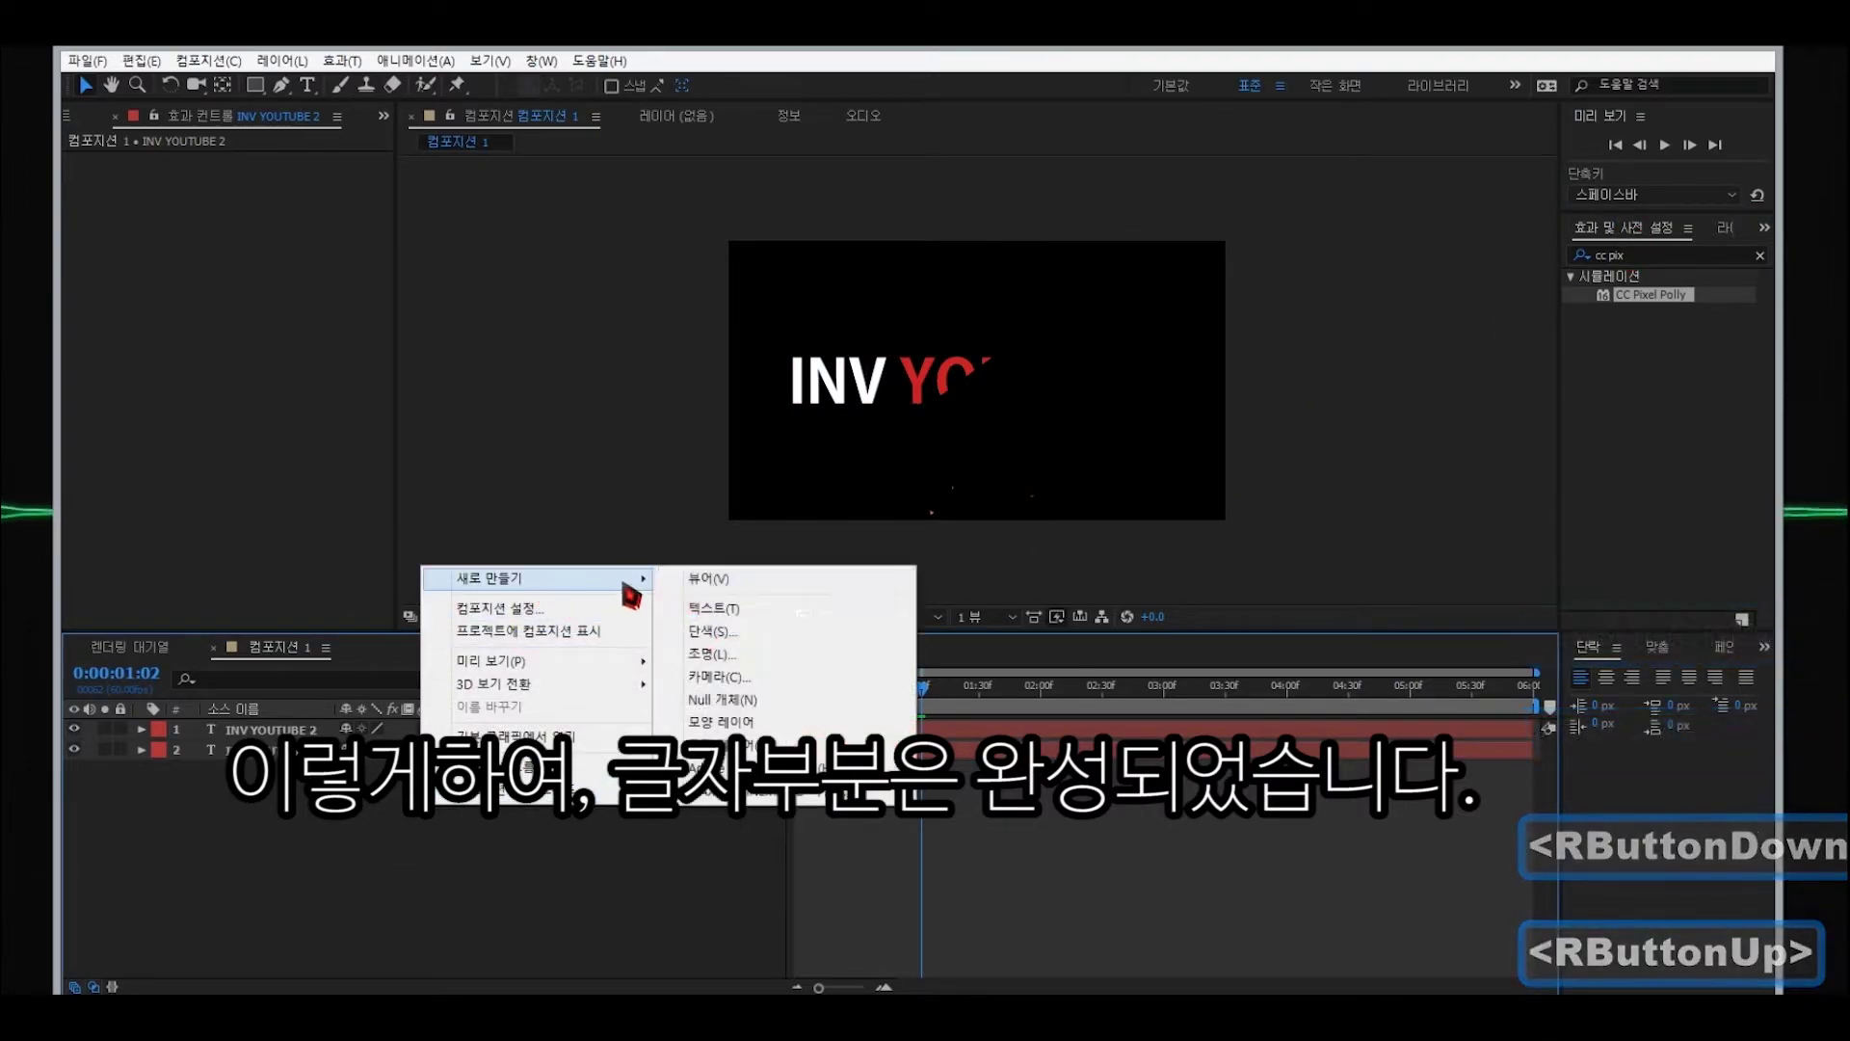
pyautogui.click(709, 631)
pyautogui.press('capslock')
pyautogui.write('3D STROCK')
pyautogui.press('Return')
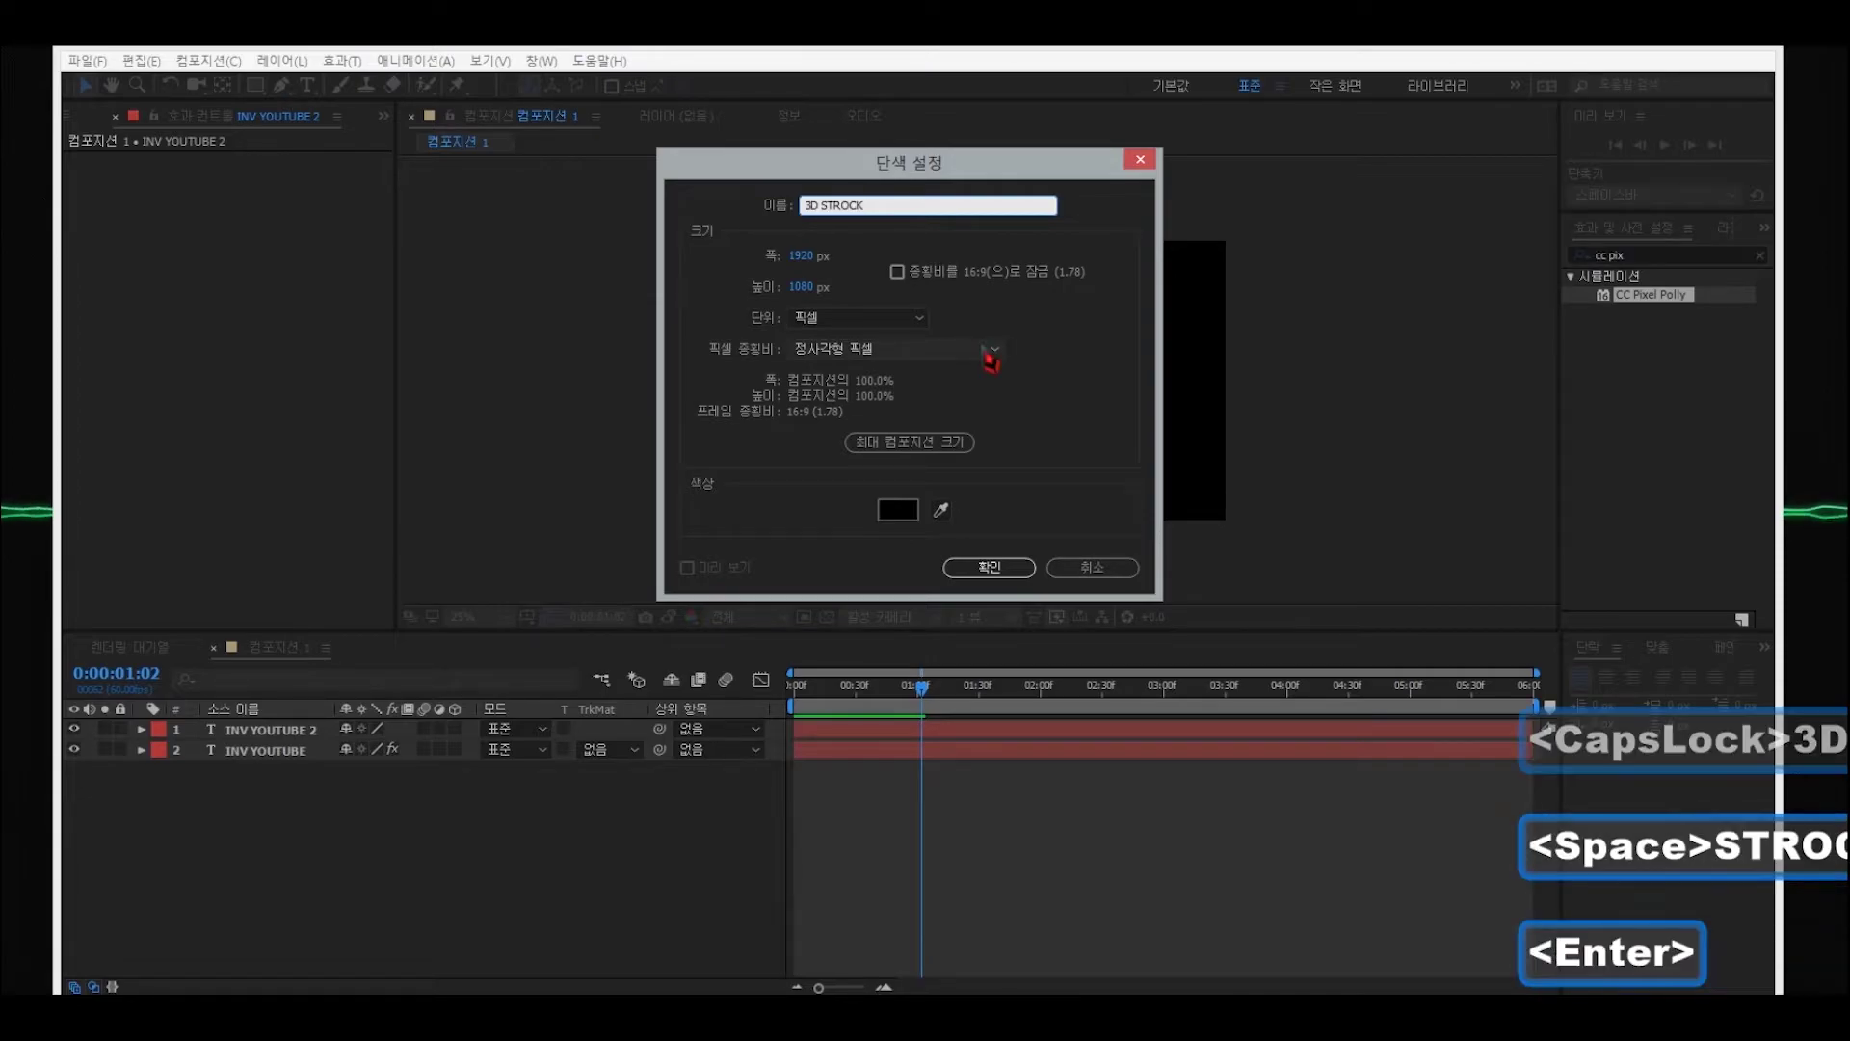
# - Search the effects for "3d stro" and apply 3D Stroke to the 3D STROCK layer
pyautogui.click(1642, 252)
pyautogui.hotkey('ctrl', 'a')
pyautogui.write('3D')
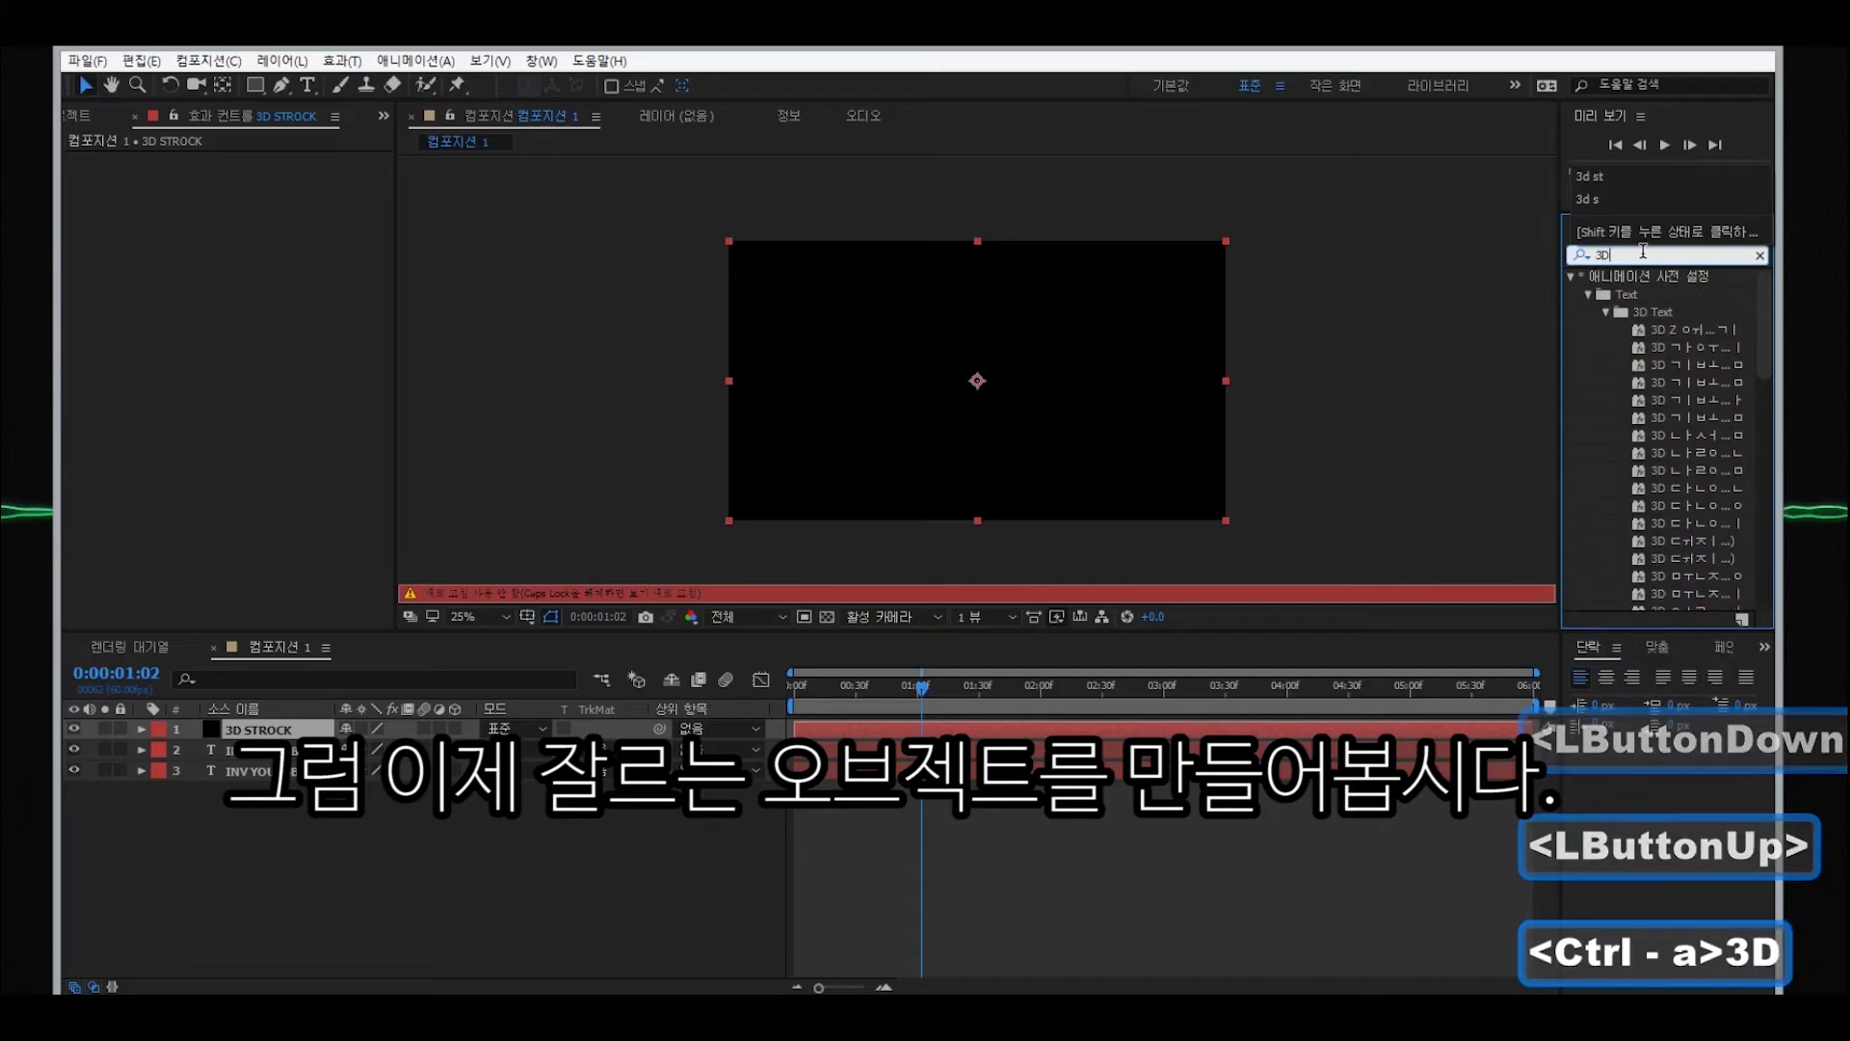
pyautogui.press('BackSpace')
pyautogui.press('capslock')
pyautogui.write('d stro')
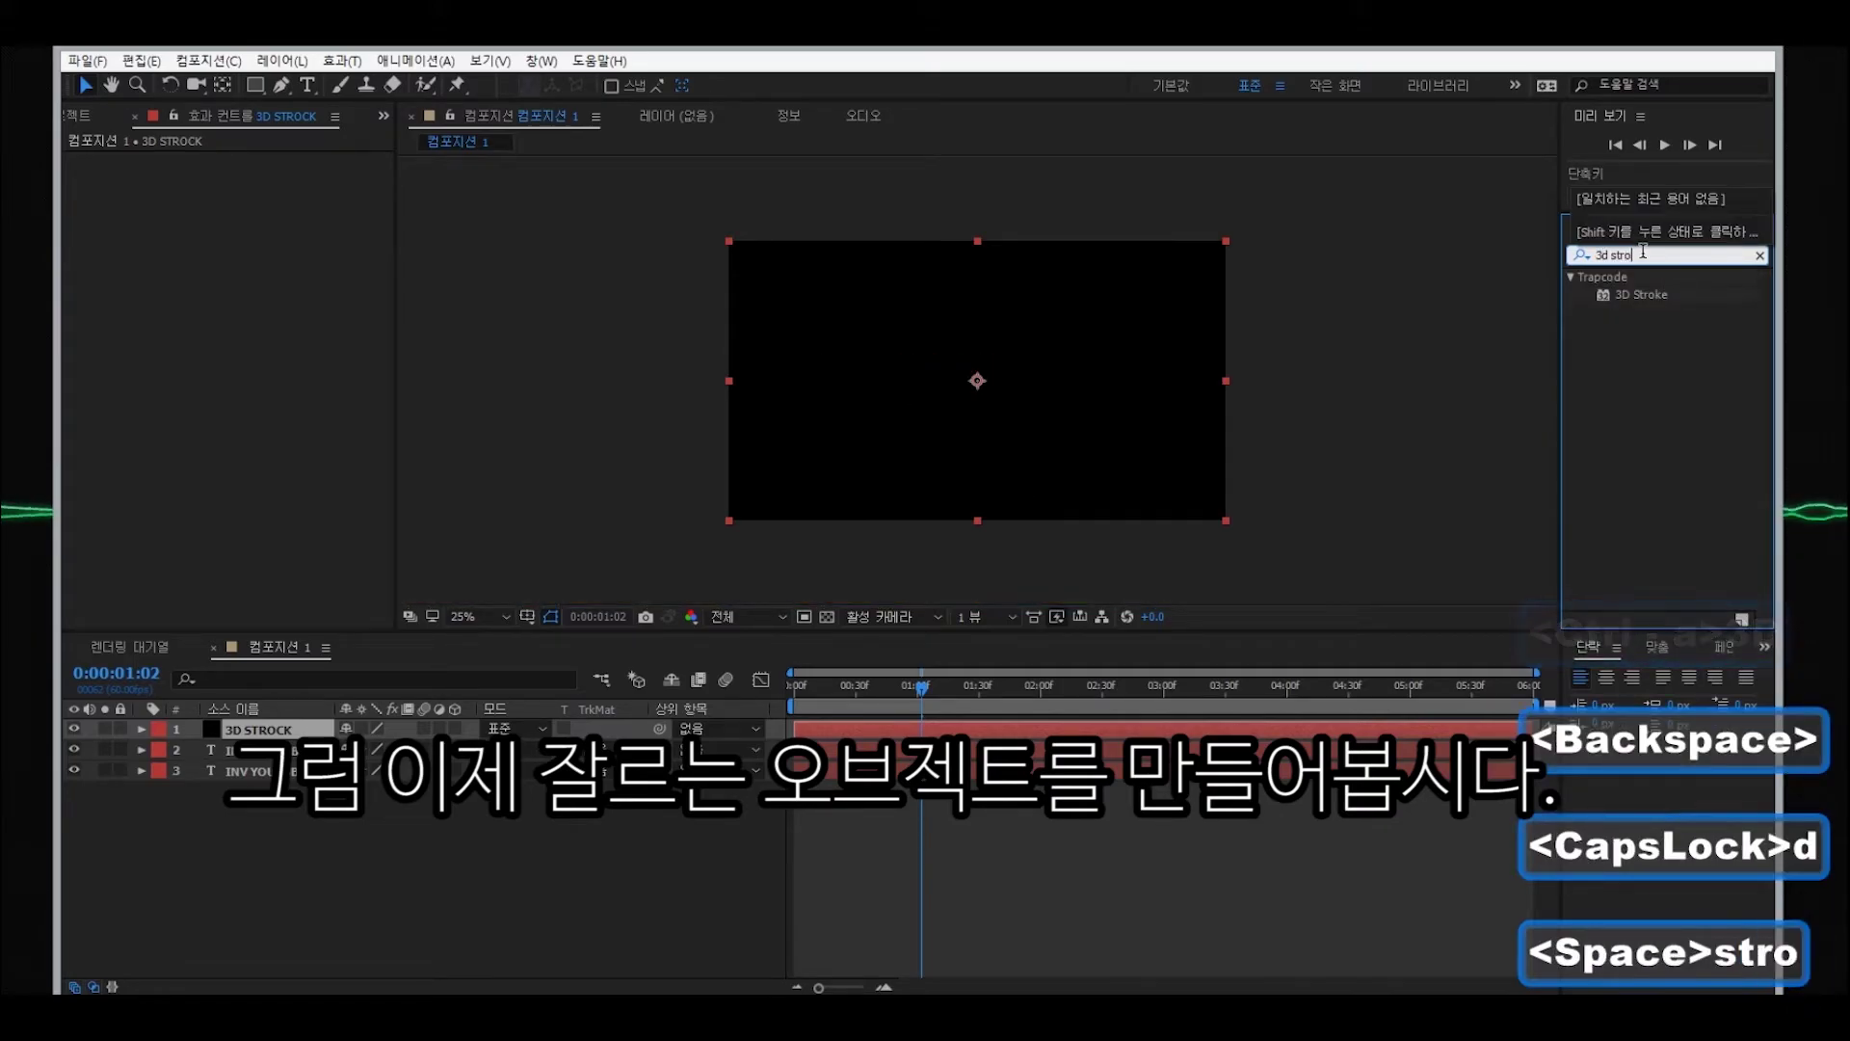
pyautogui.moveTo(1643, 294); pyautogui.dragTo(282, 730)
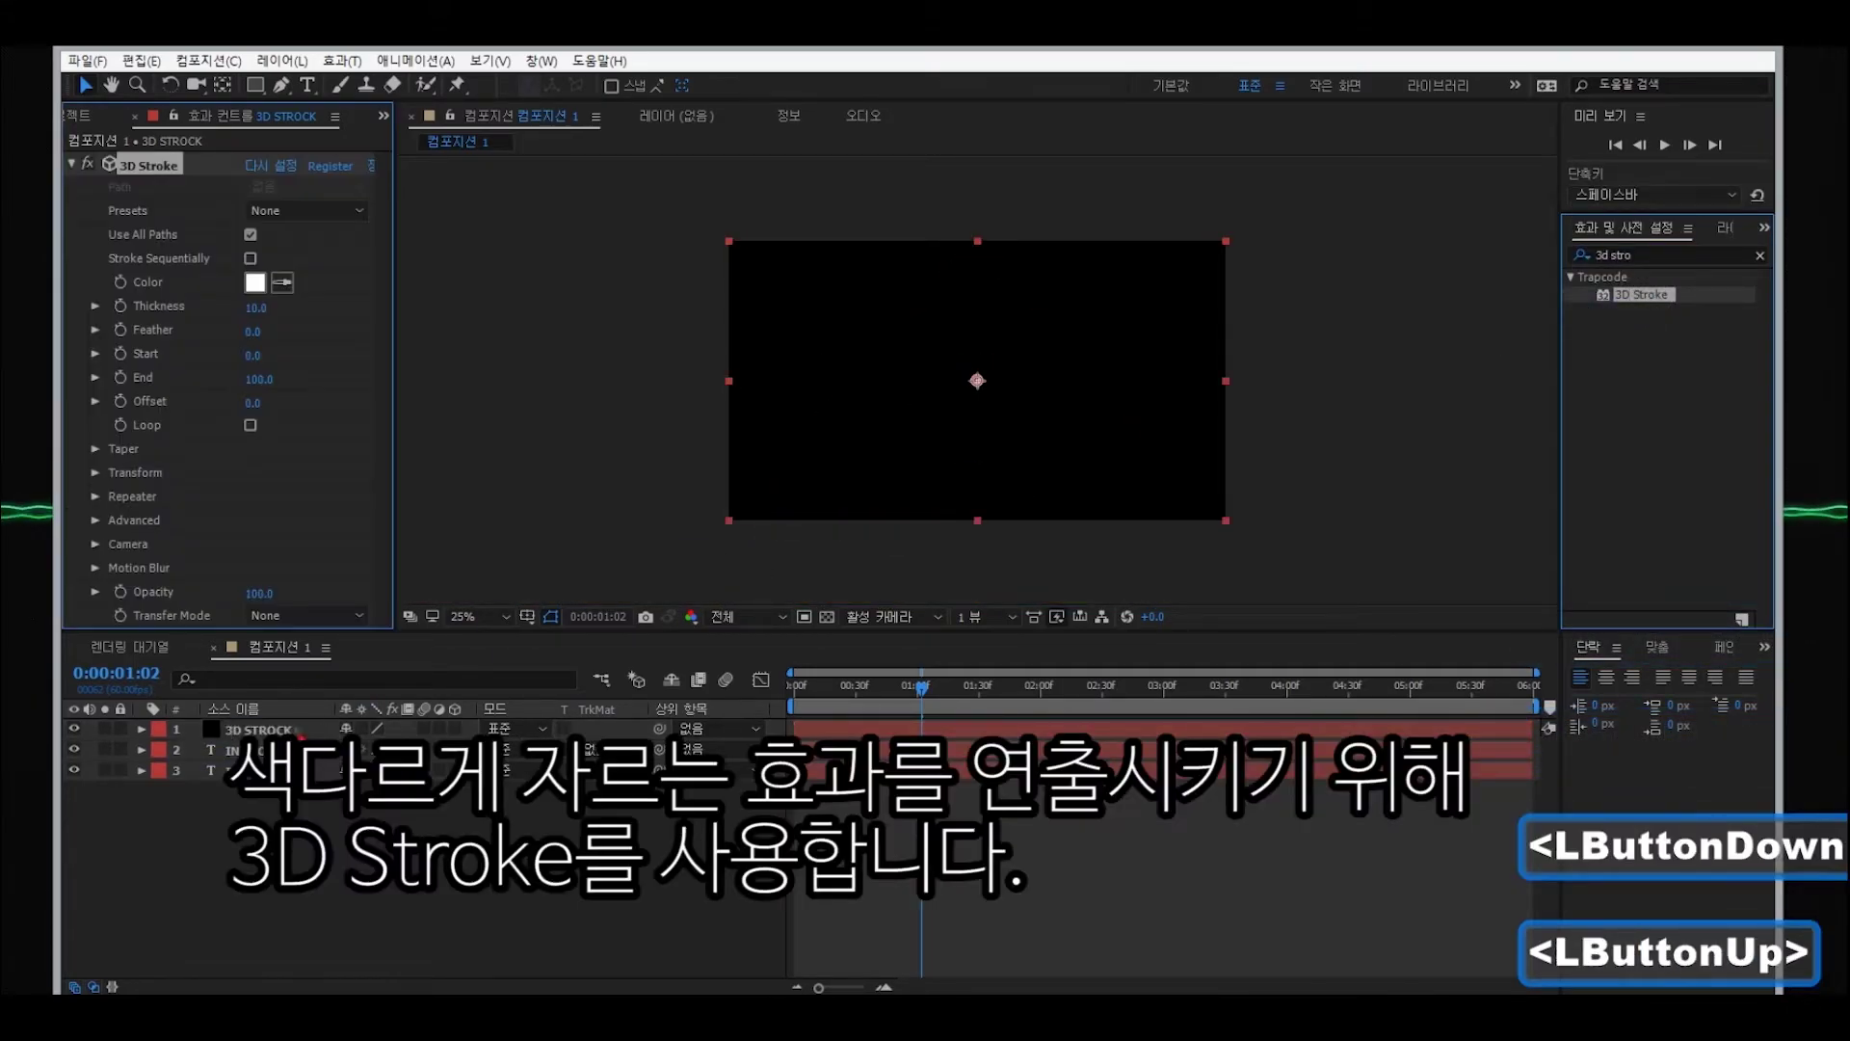
# - Draw an open two-point Pen path on the 3D STROCK layer, running diagonally along the cut edge of "YOUTUBE"
pyautogui.click(281, 88)
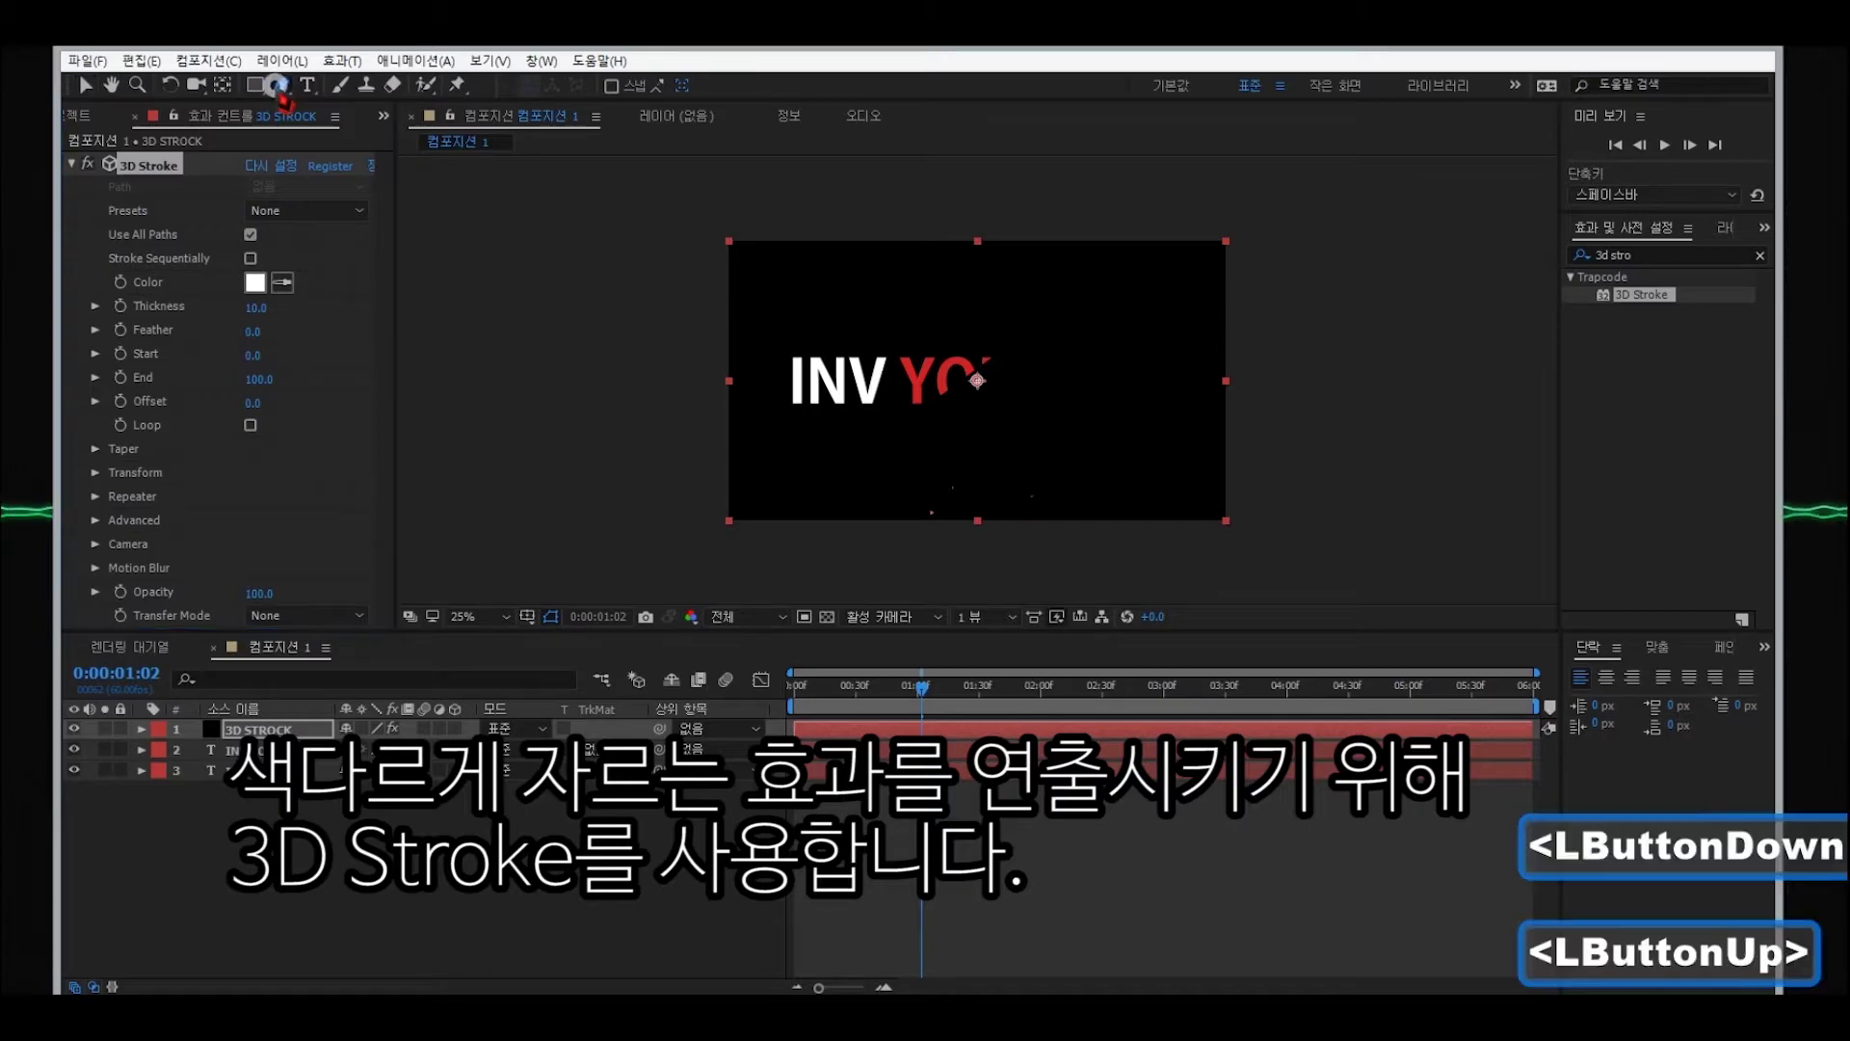
pyautogui.scroll(2, 1051, 354)
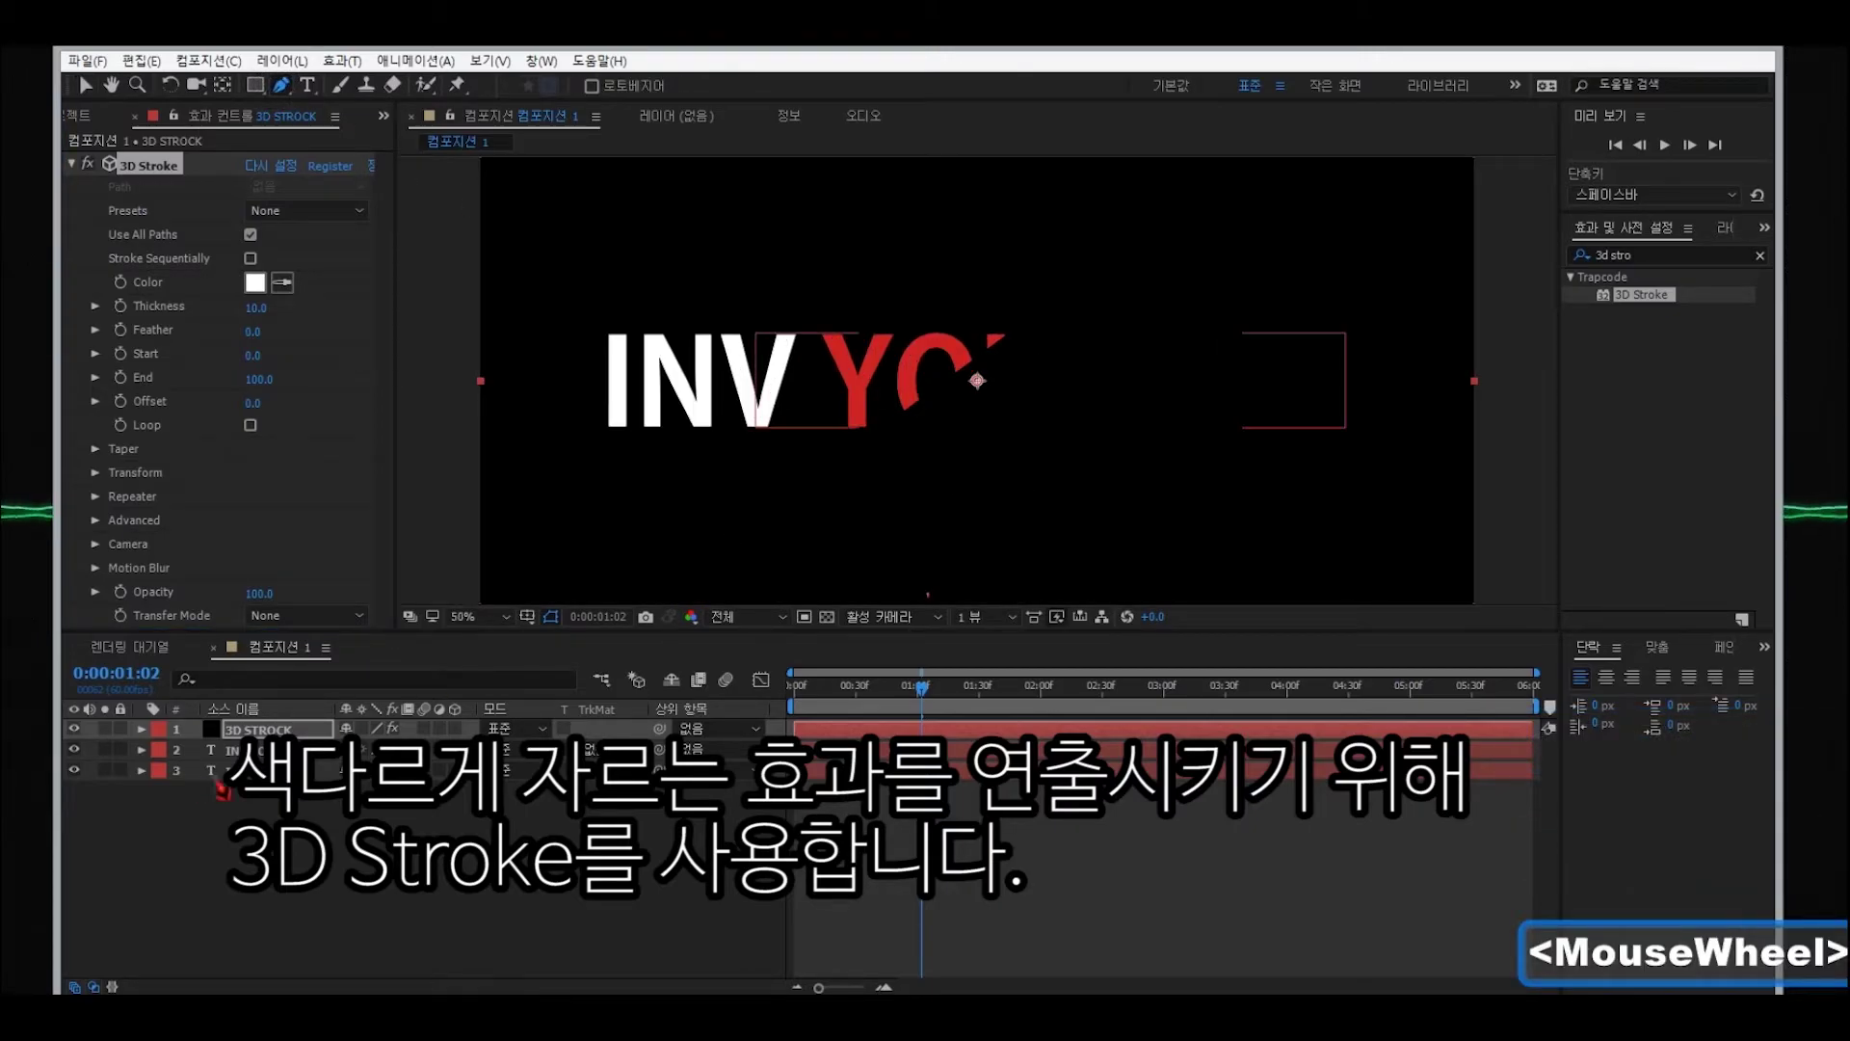
pyautogui.click(254, 774)
pyautogui.click(310, 730)
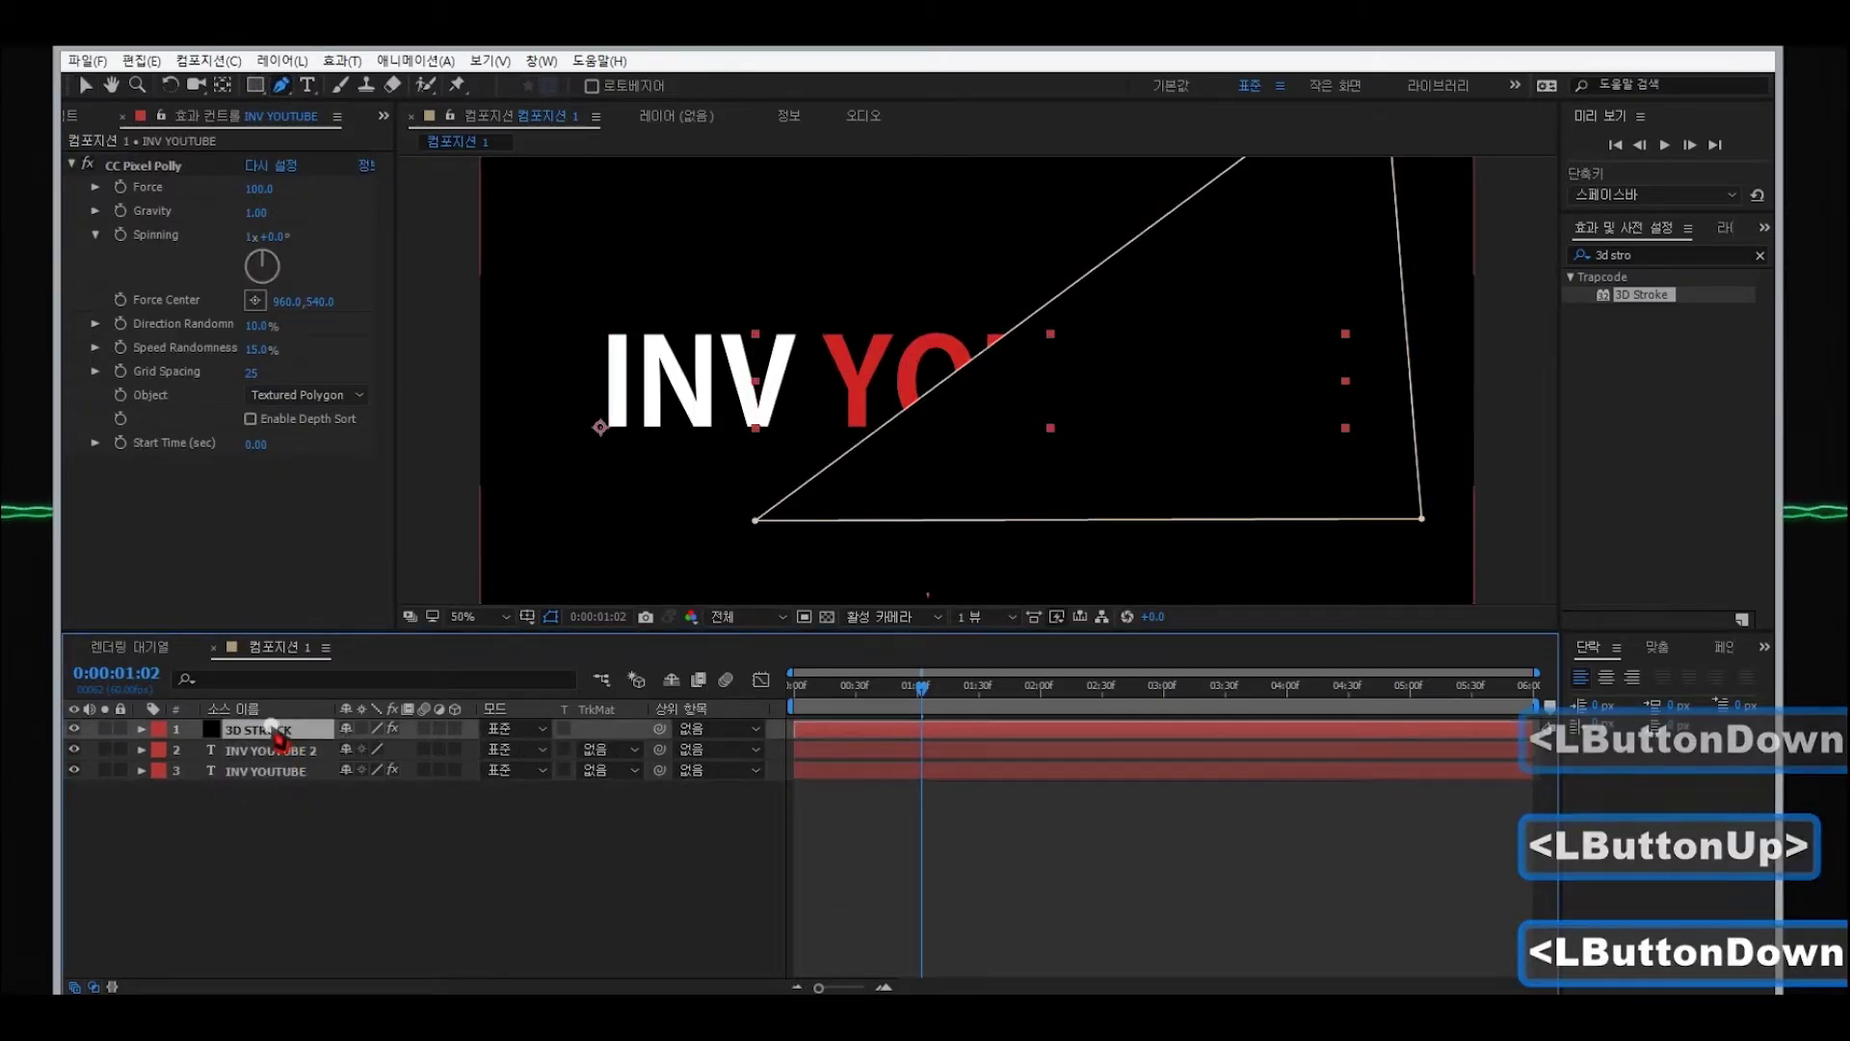
pyautogui.scroll(-2, 1202, 246)
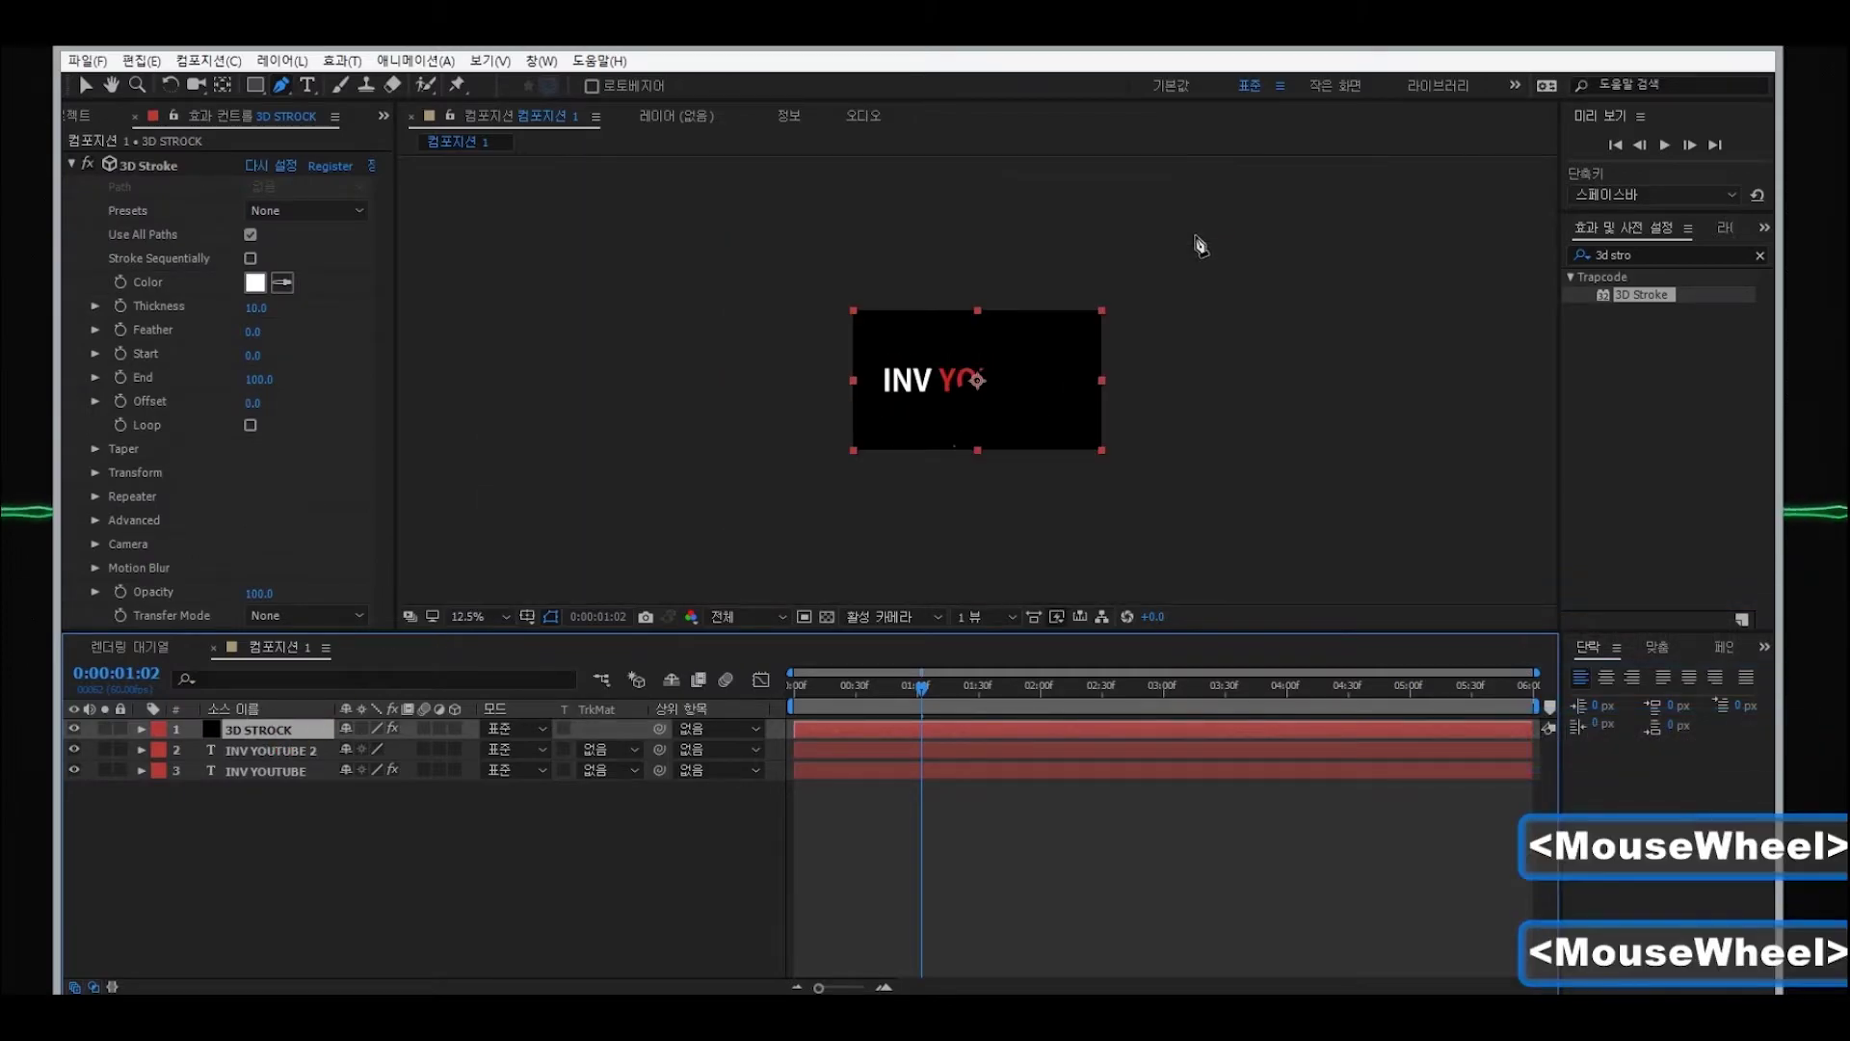
pyautogui.scroll(1, 1108, 302)
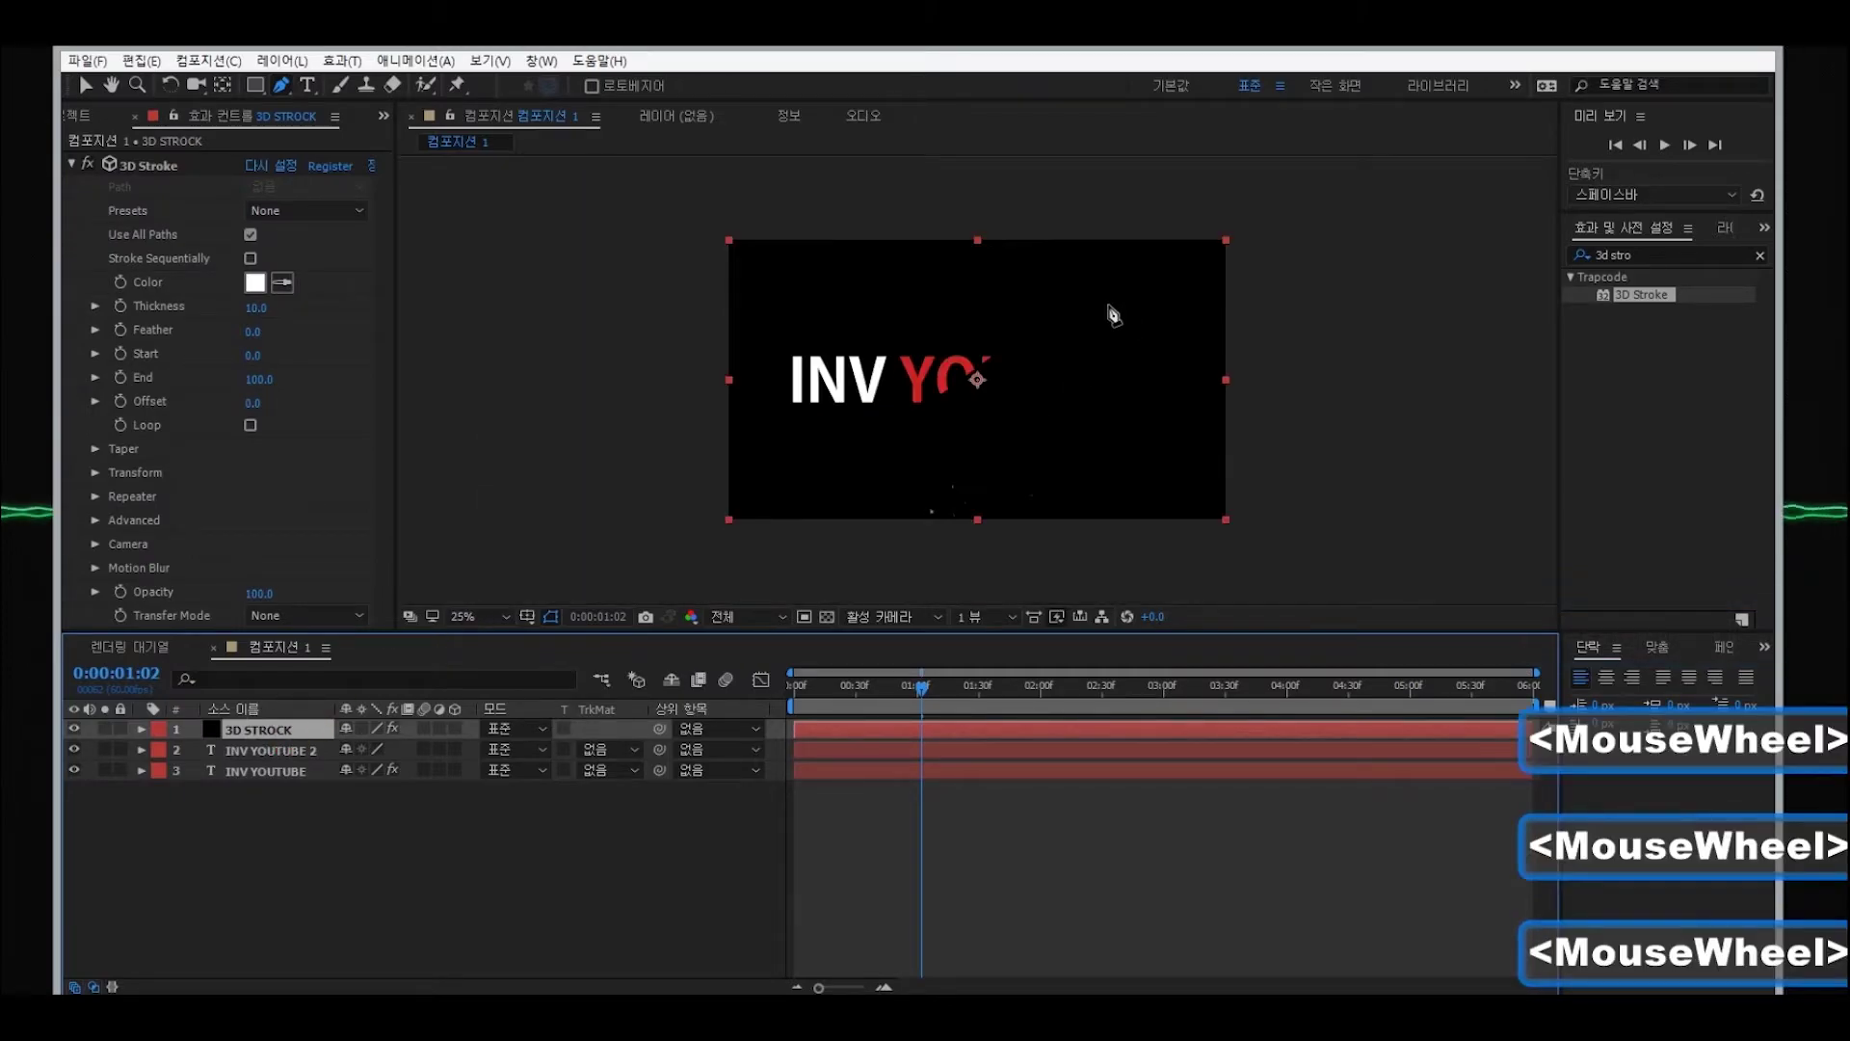
pyautogui.click(1122, 247)
pyautogui.click(850, 463)
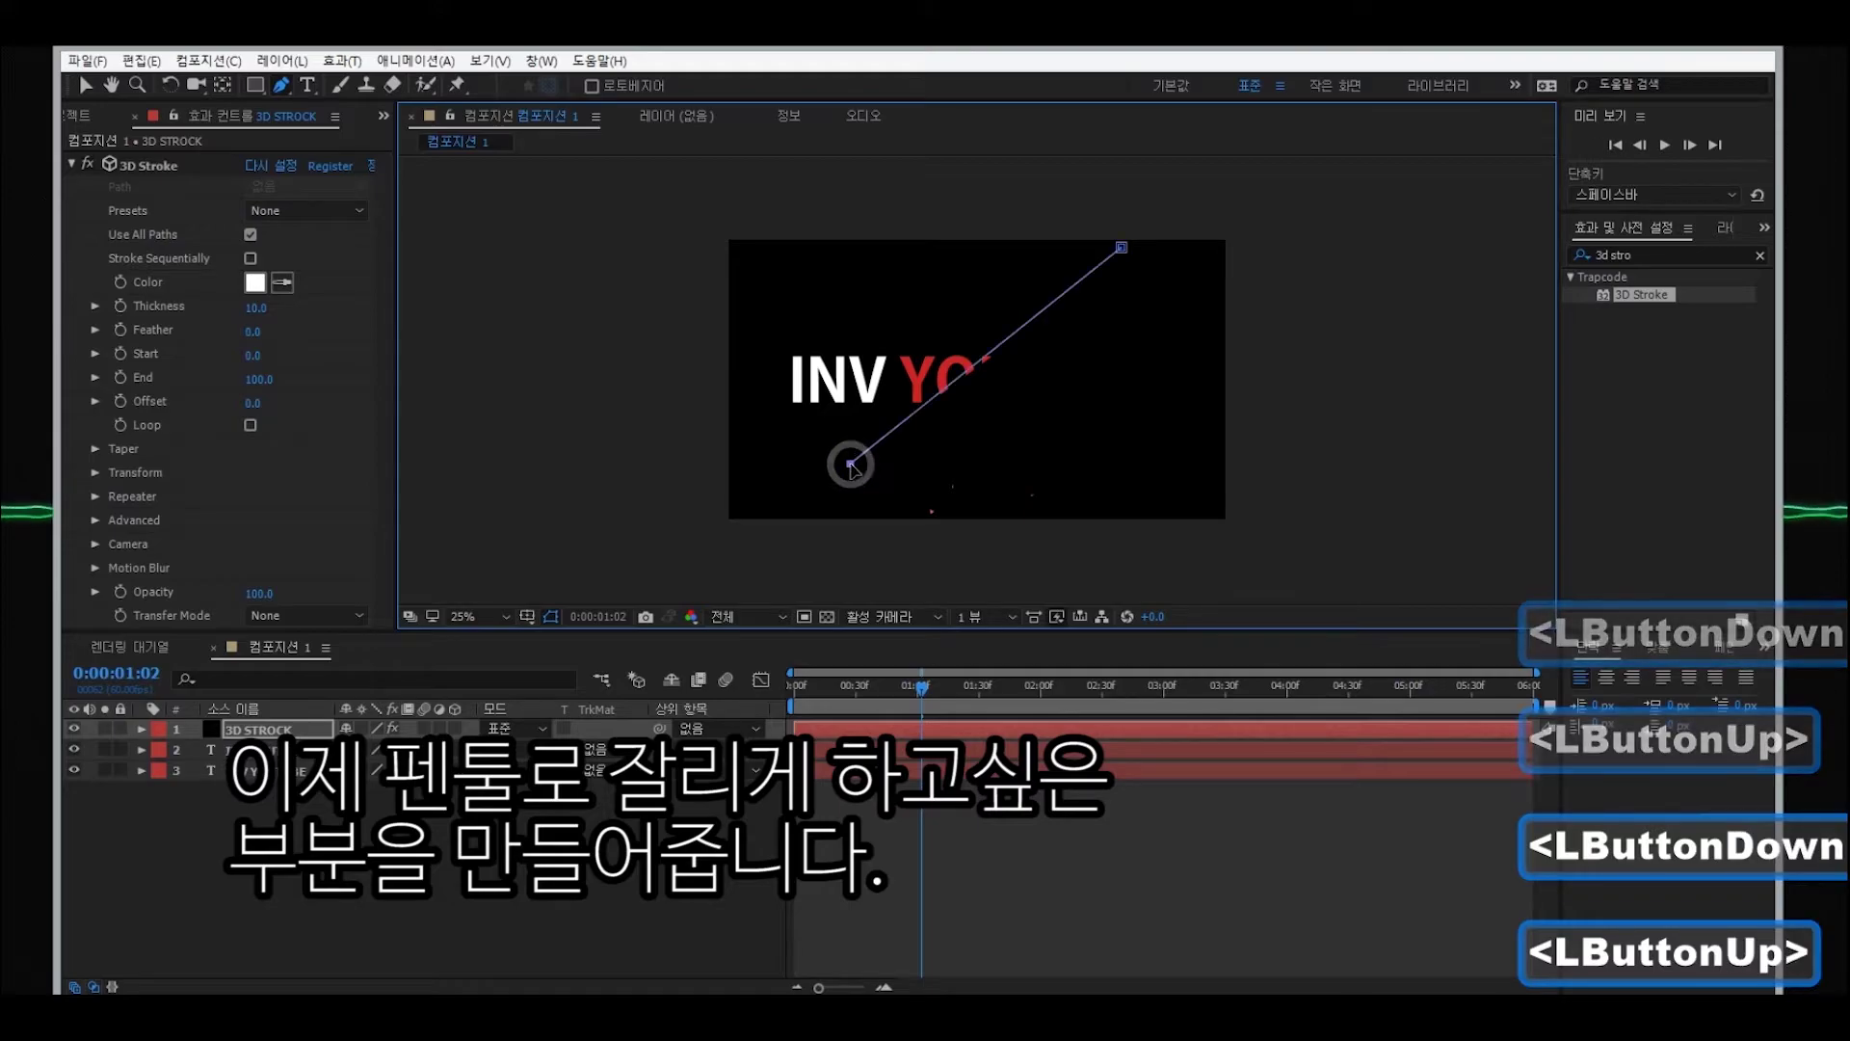
# - Adjust both end points of the path so the line aligns exactly with the diagonal cut through the text
pyautogui.scroll(2, 896, 235)
pyautogui.press('v')
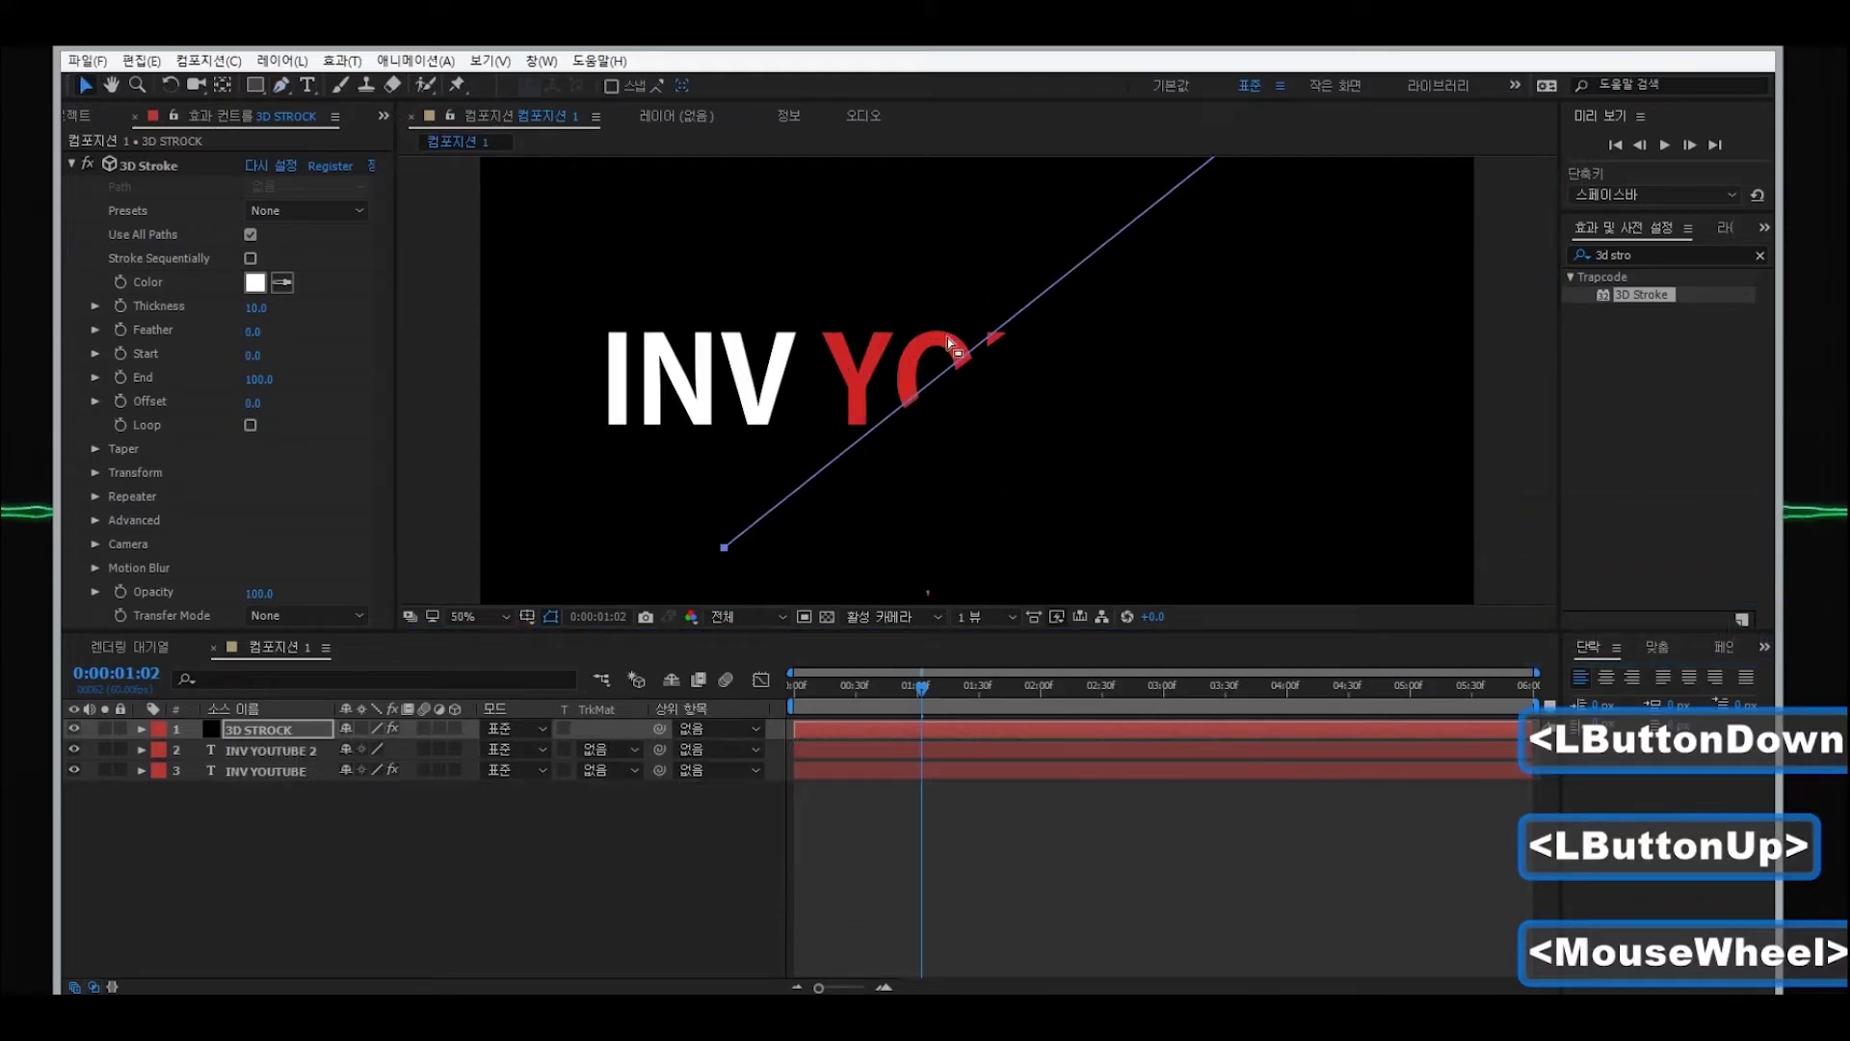
pyautogui.scroll(-1, 958, 363)
pyautogui.click(725, 548)
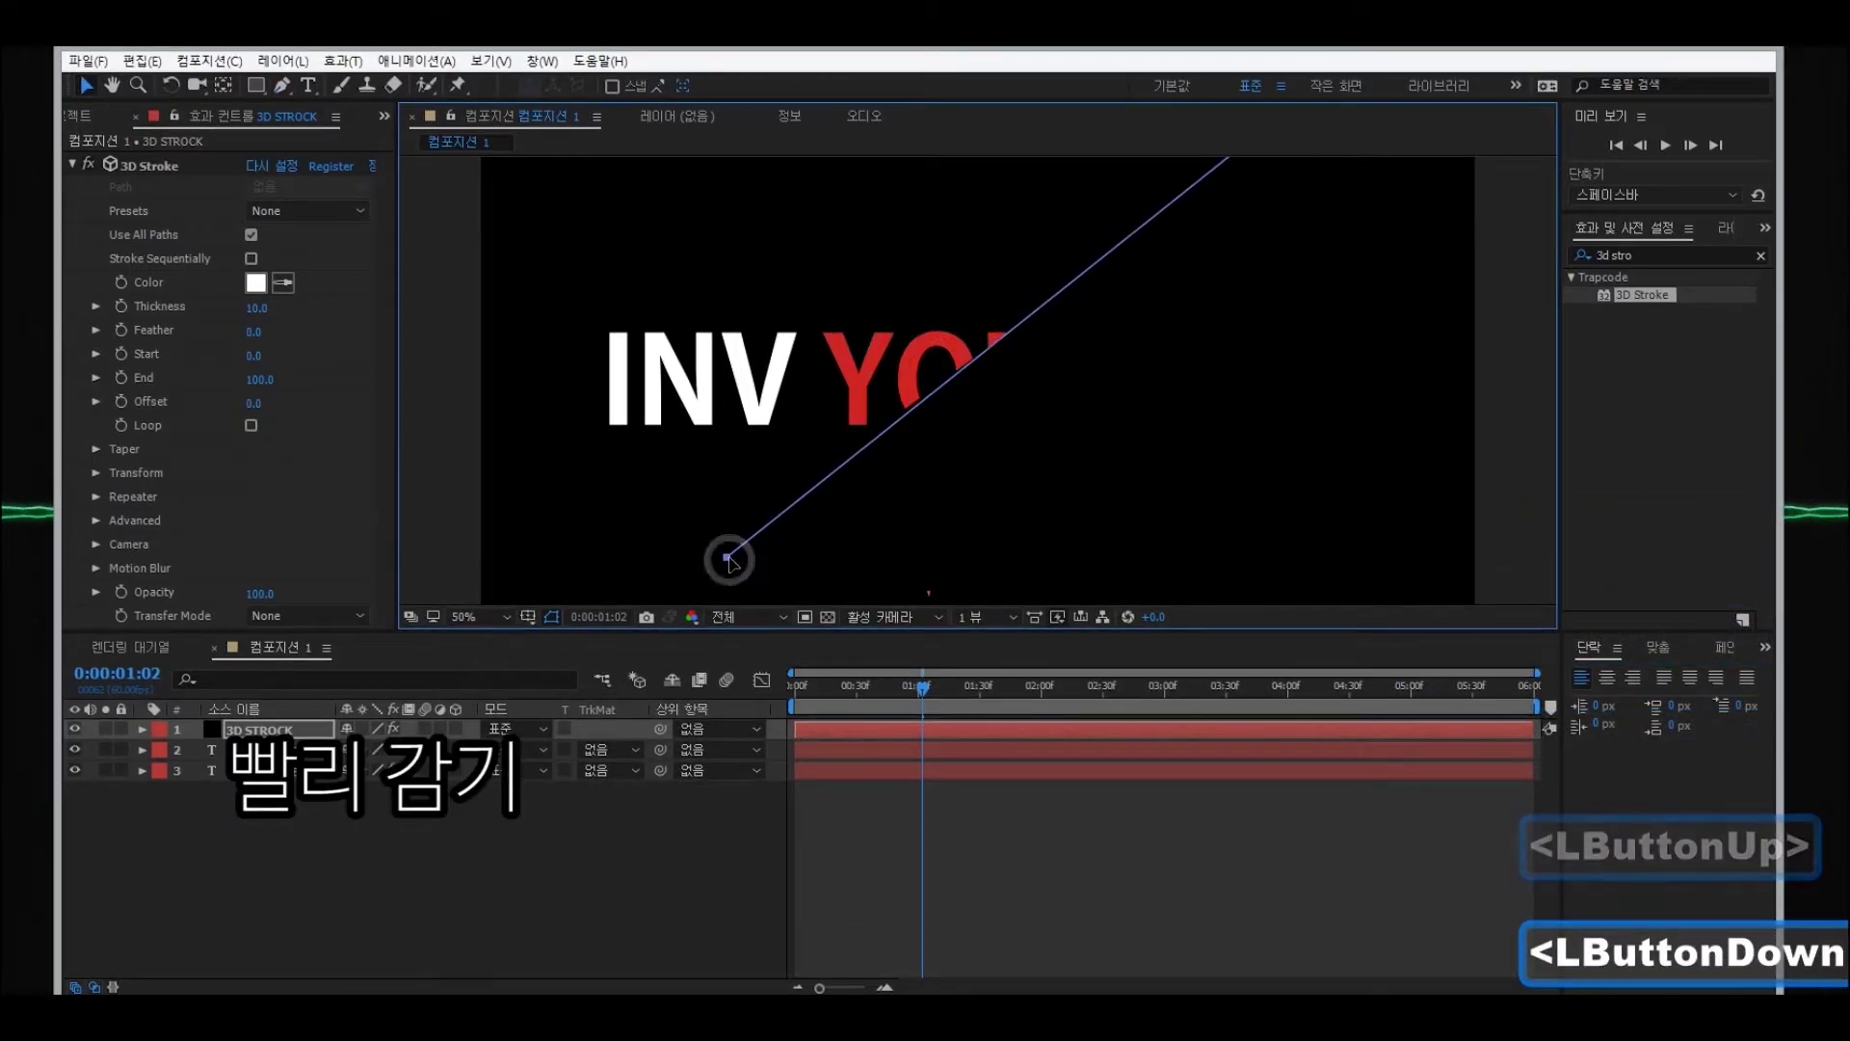
pyautogui.scroll(-1, 1292, 249)
pyautogui.moveTo(1115, 251); pyautogui.dragTo(1128, 243)
pyautogui.scroll(1, 1127, 244)
pyautogui.click(726, 556)
pyautogui.moveTo(724, 558); pyautogui.dragTo(704, 559)
pyautogui.click(710, 563)
pyautogui.scroll(-1, 1117, 410)
# - Switch the 3D Stroke preset to any other preset and back to None so the stroke follows the path
pyautogui.click(308, 210)
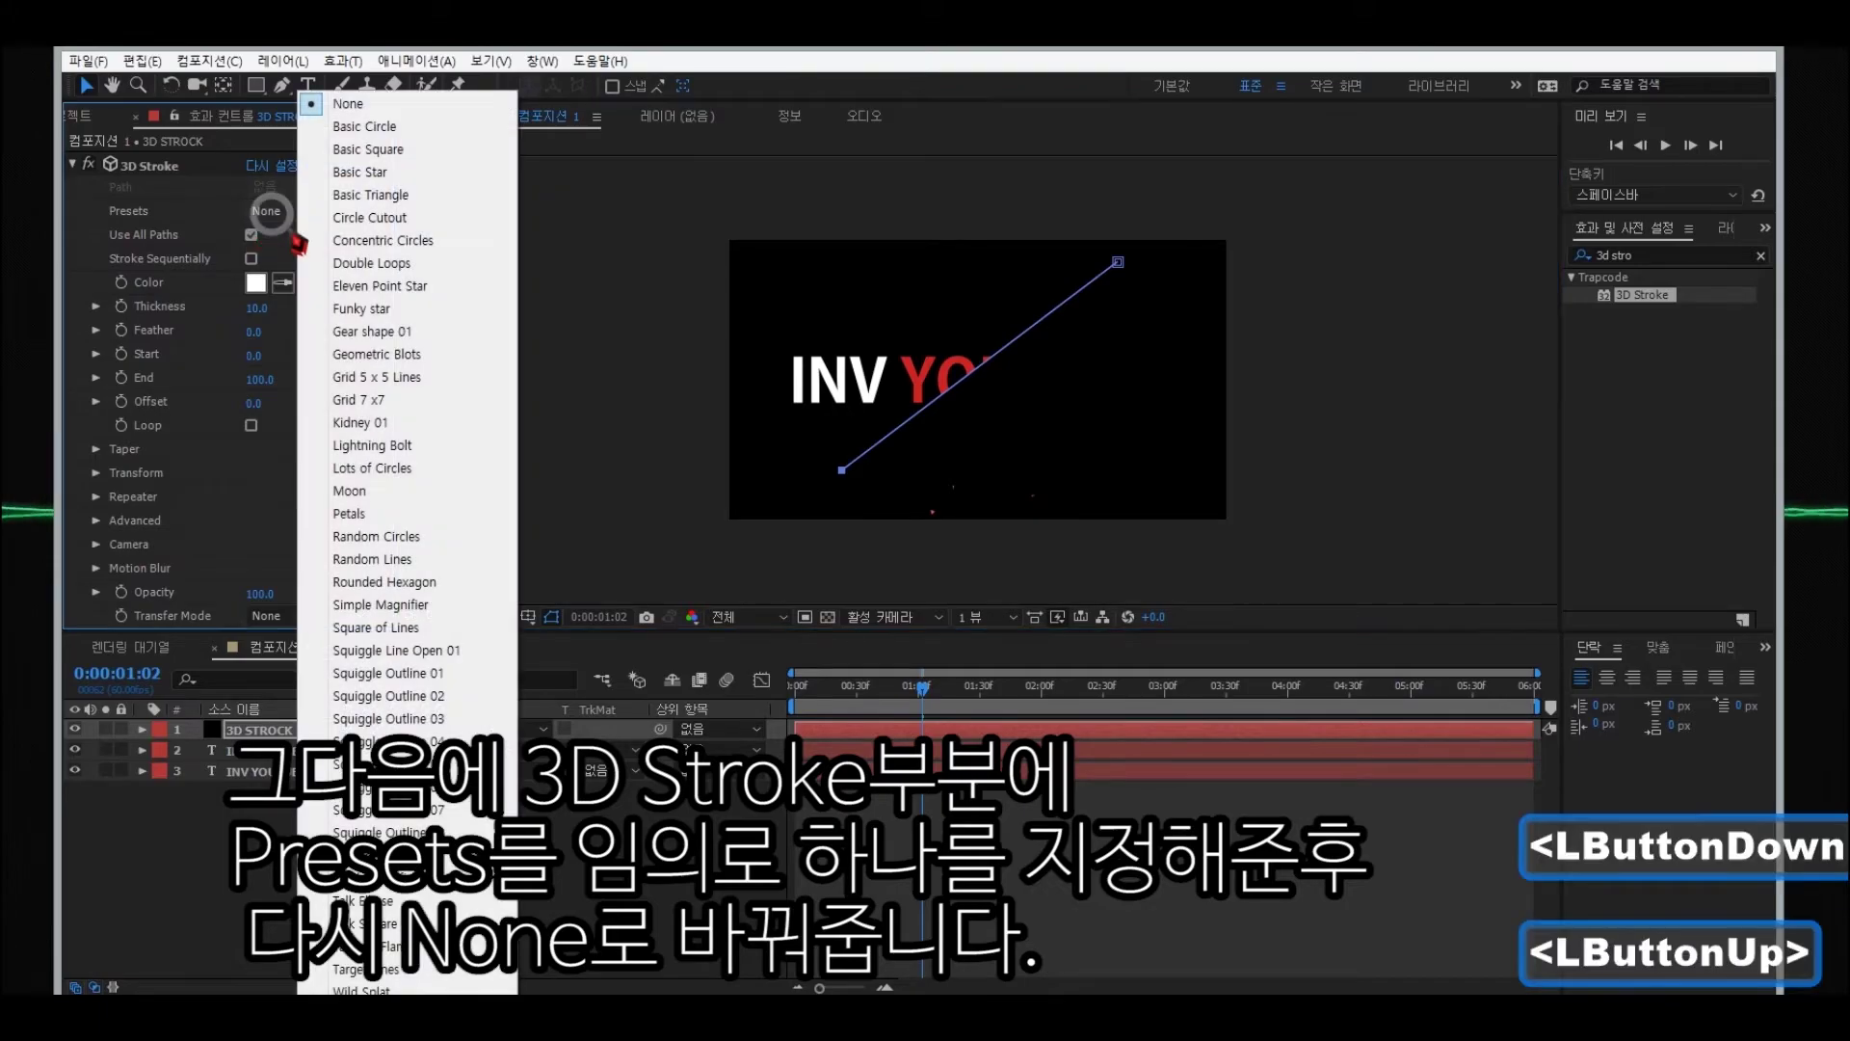
pyautogui.click(344, 215)
pyautogui.click(308, 210)
pyautogui.click(328, 94)
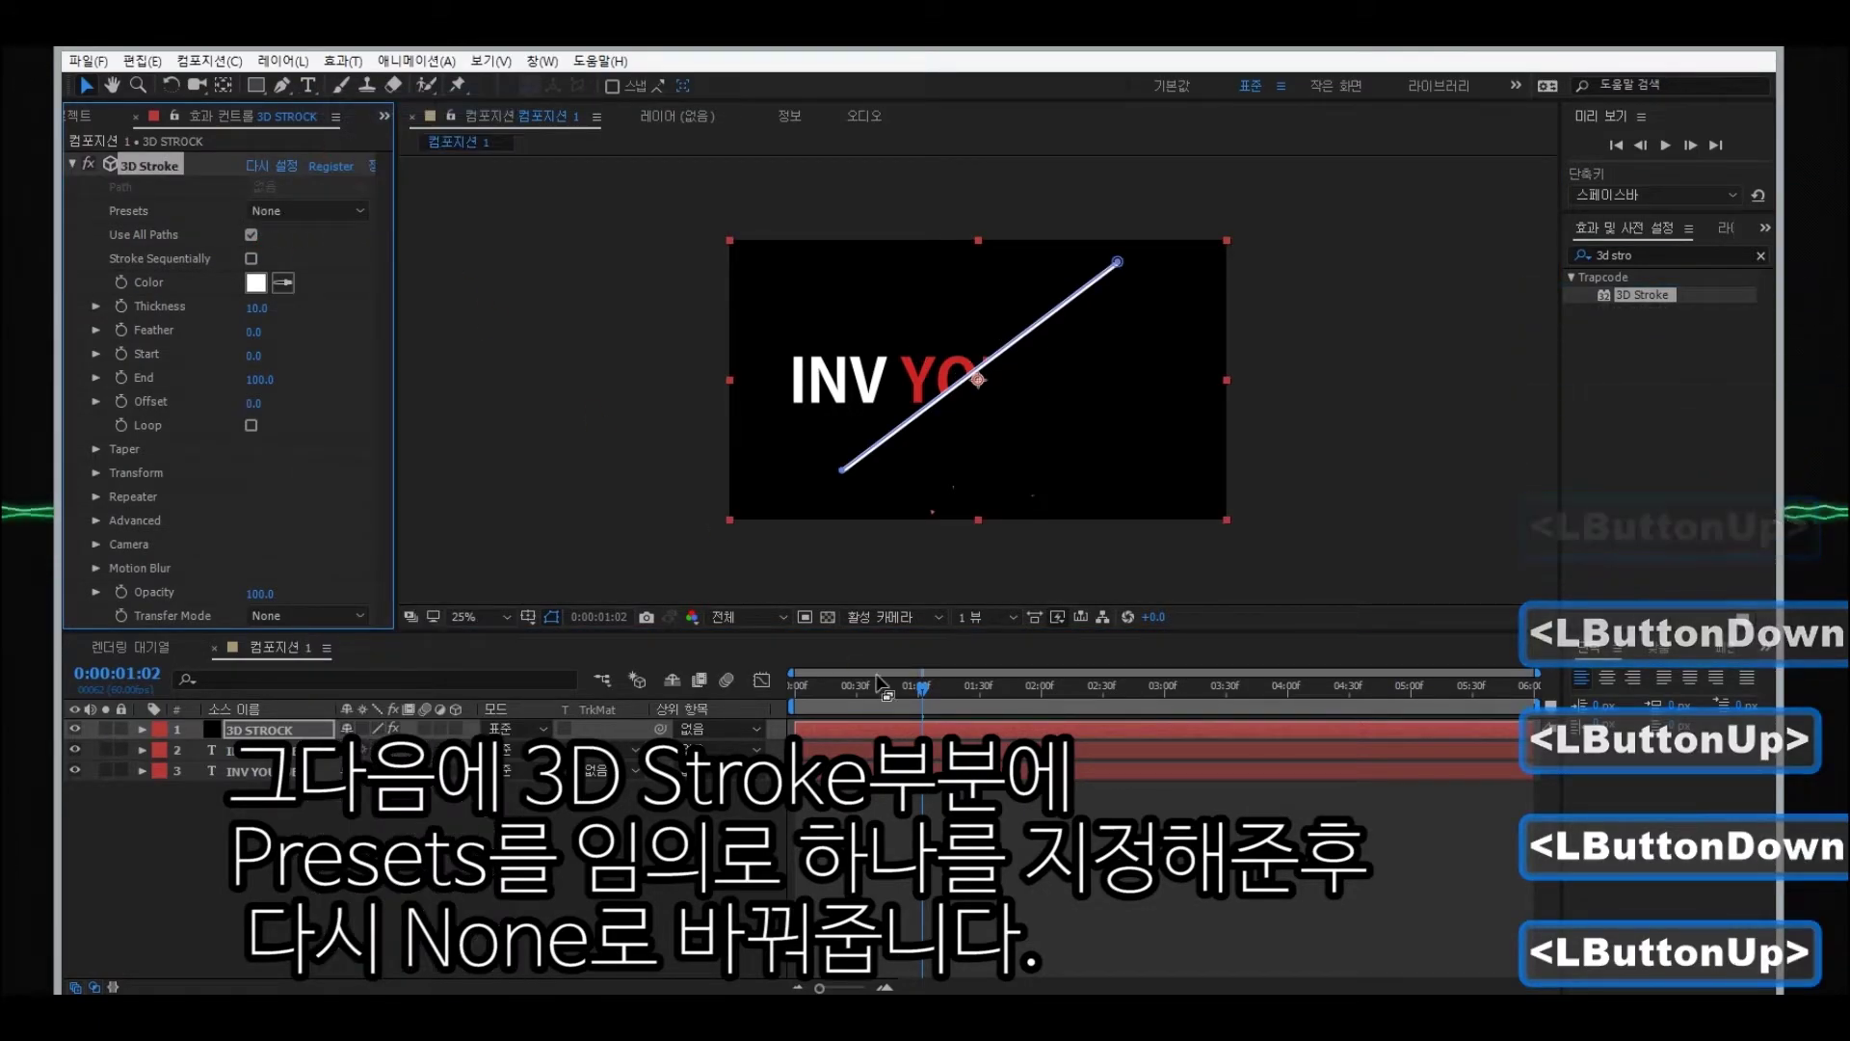
# - At the first frame, set the 3D Stroke End value to 0 and enable keyframing for both End and Start
pyautogui.moveTo(919, 682); pyautogui.dragTo(796, 687)
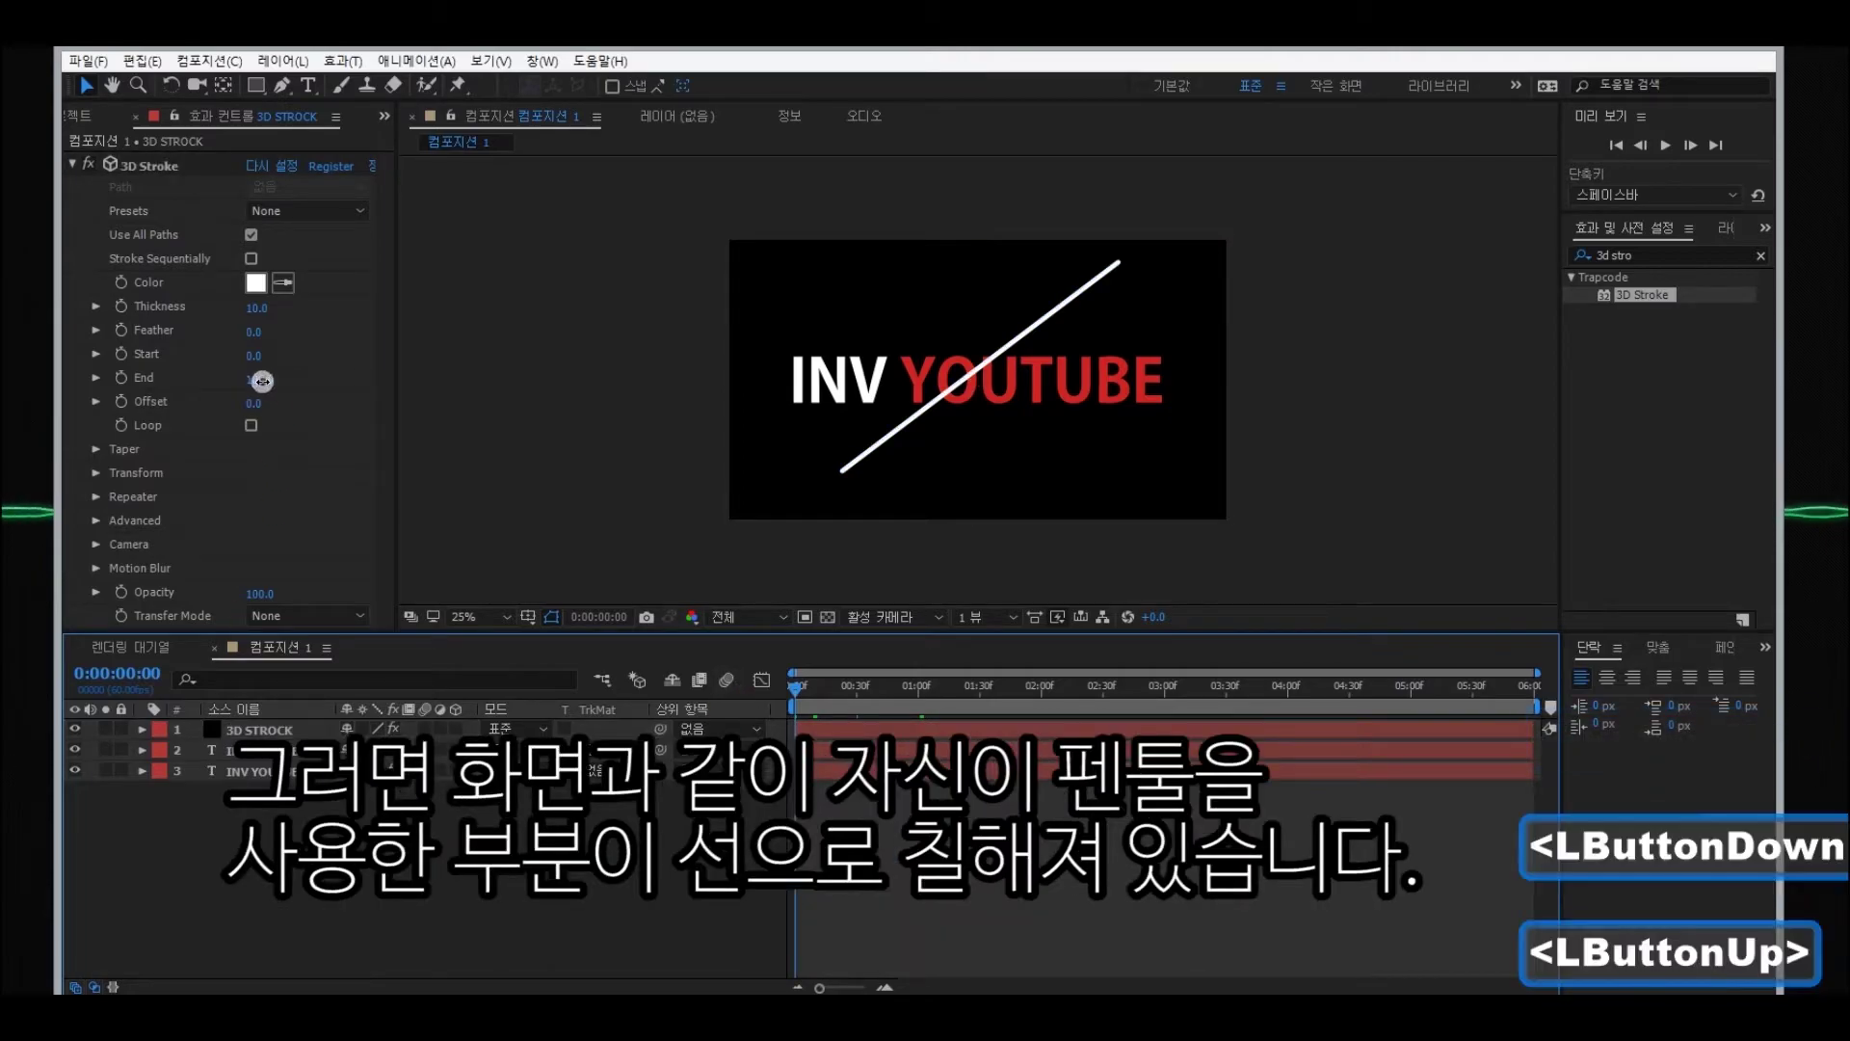
pyautogui.write('0')
pyautogui.press('Return')
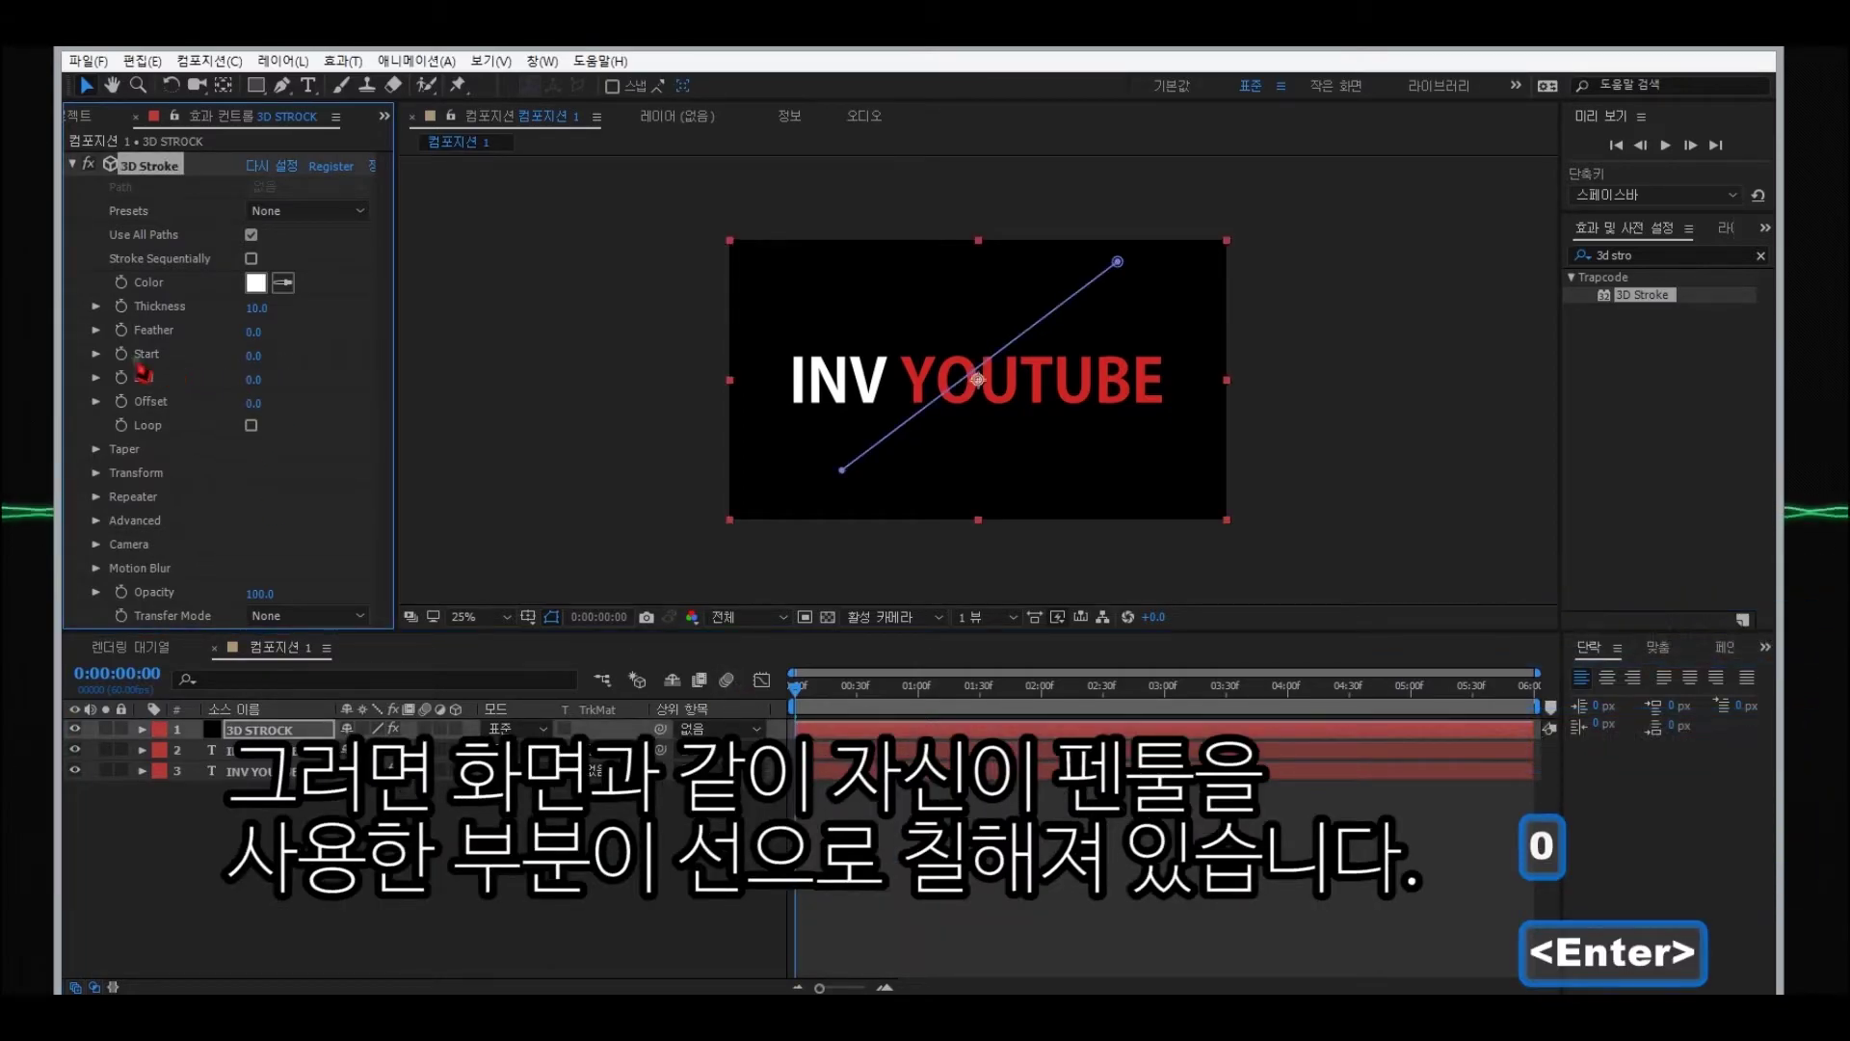
pyautogui.click(121, 377)
pyautogui.click(122, 354)
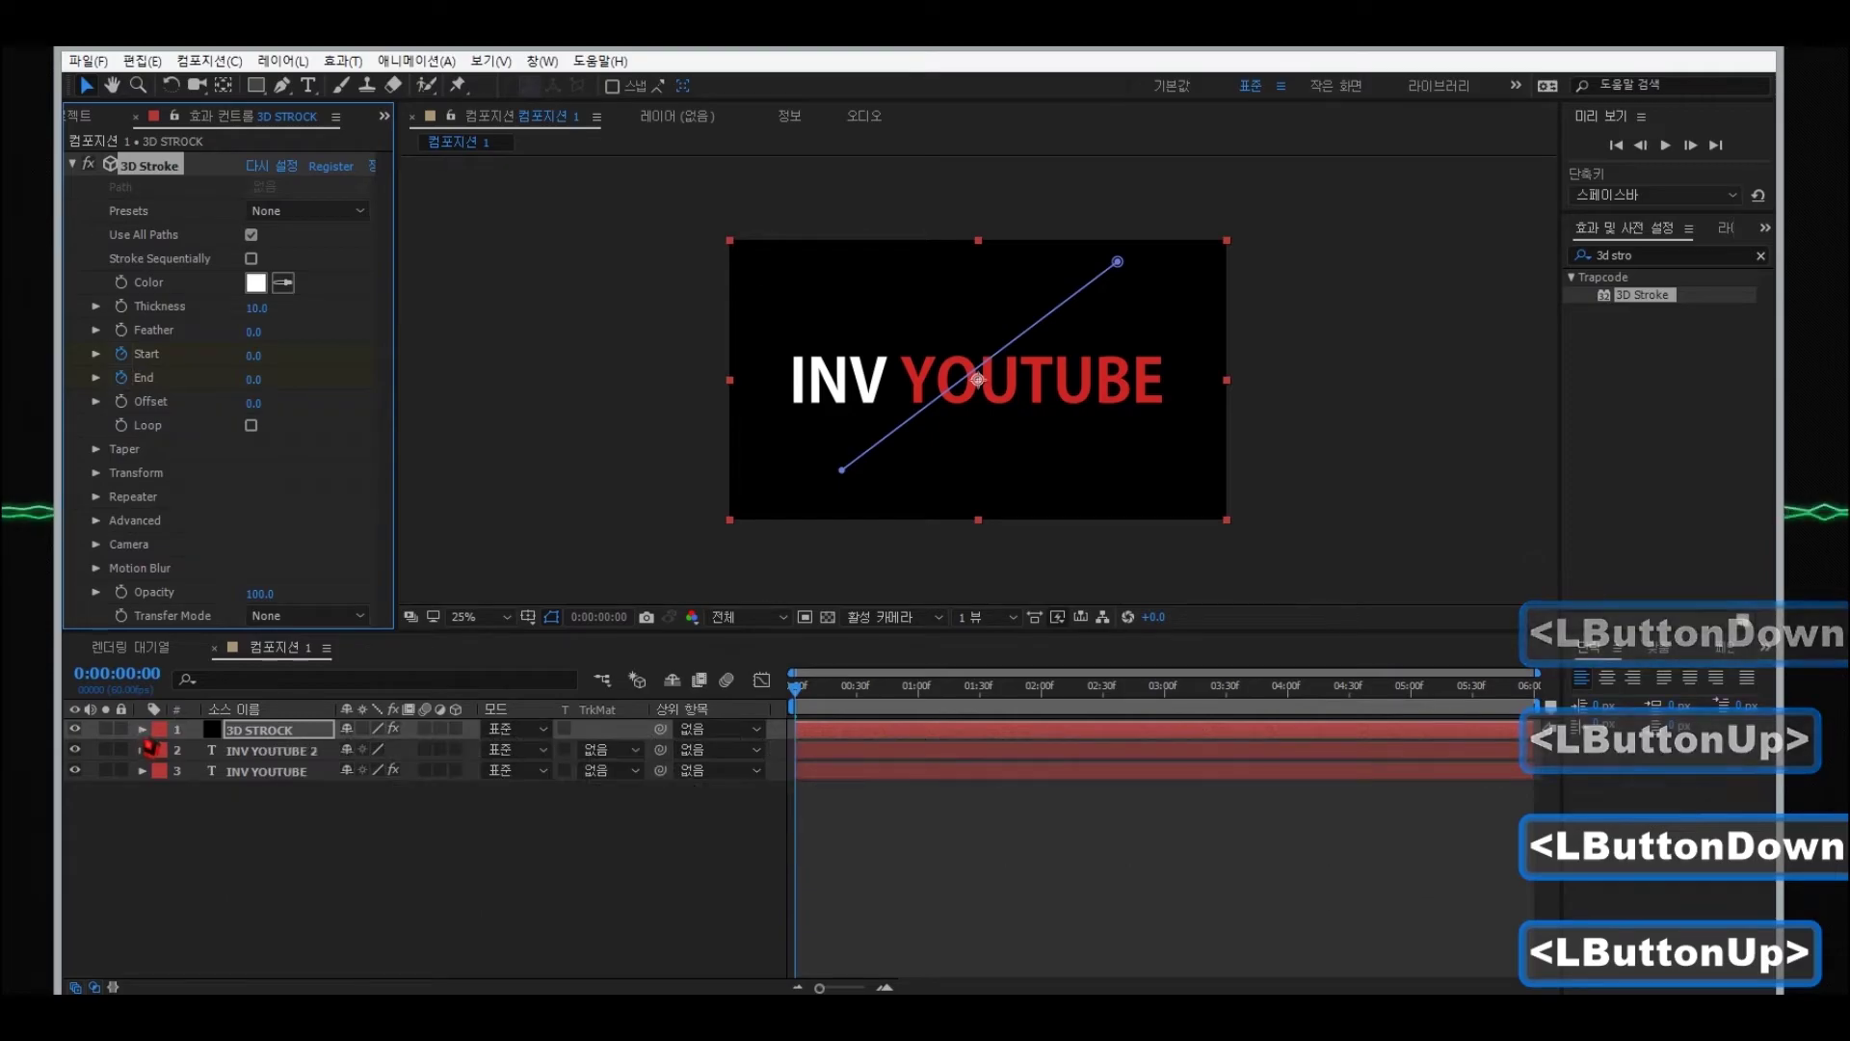
# - Reveal the 3D Stroke keyframes in the timeline and move the Start keyframe a few frames after the End keyframe
pyautogui.click(143, 729)
pyautogui.click(164, 770)
pyautogui.click(187, 793)
pyautogui.click(187, 793)
pyautogui.scroll(-3, 413, 813)
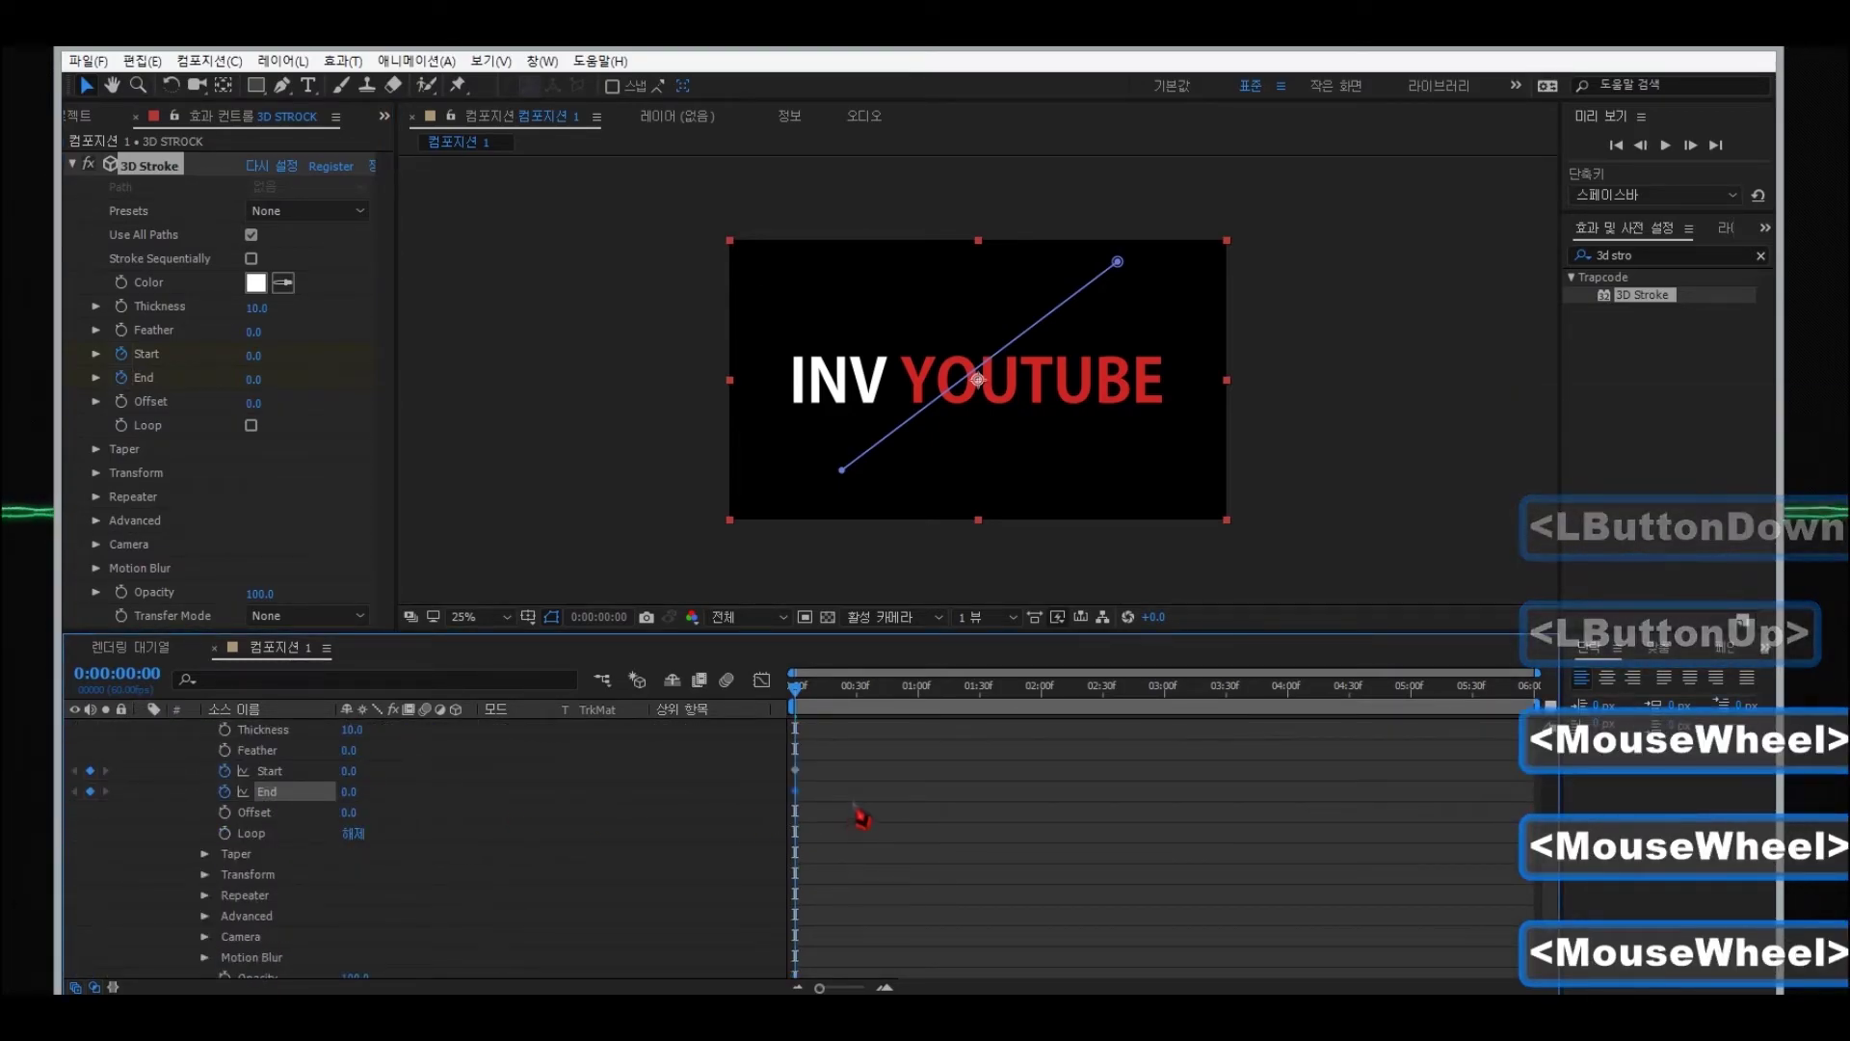
pyautogui.moveTo(803, 686); pyautogui.dragTo(837, 686)
pyautogui.click(802, 770)
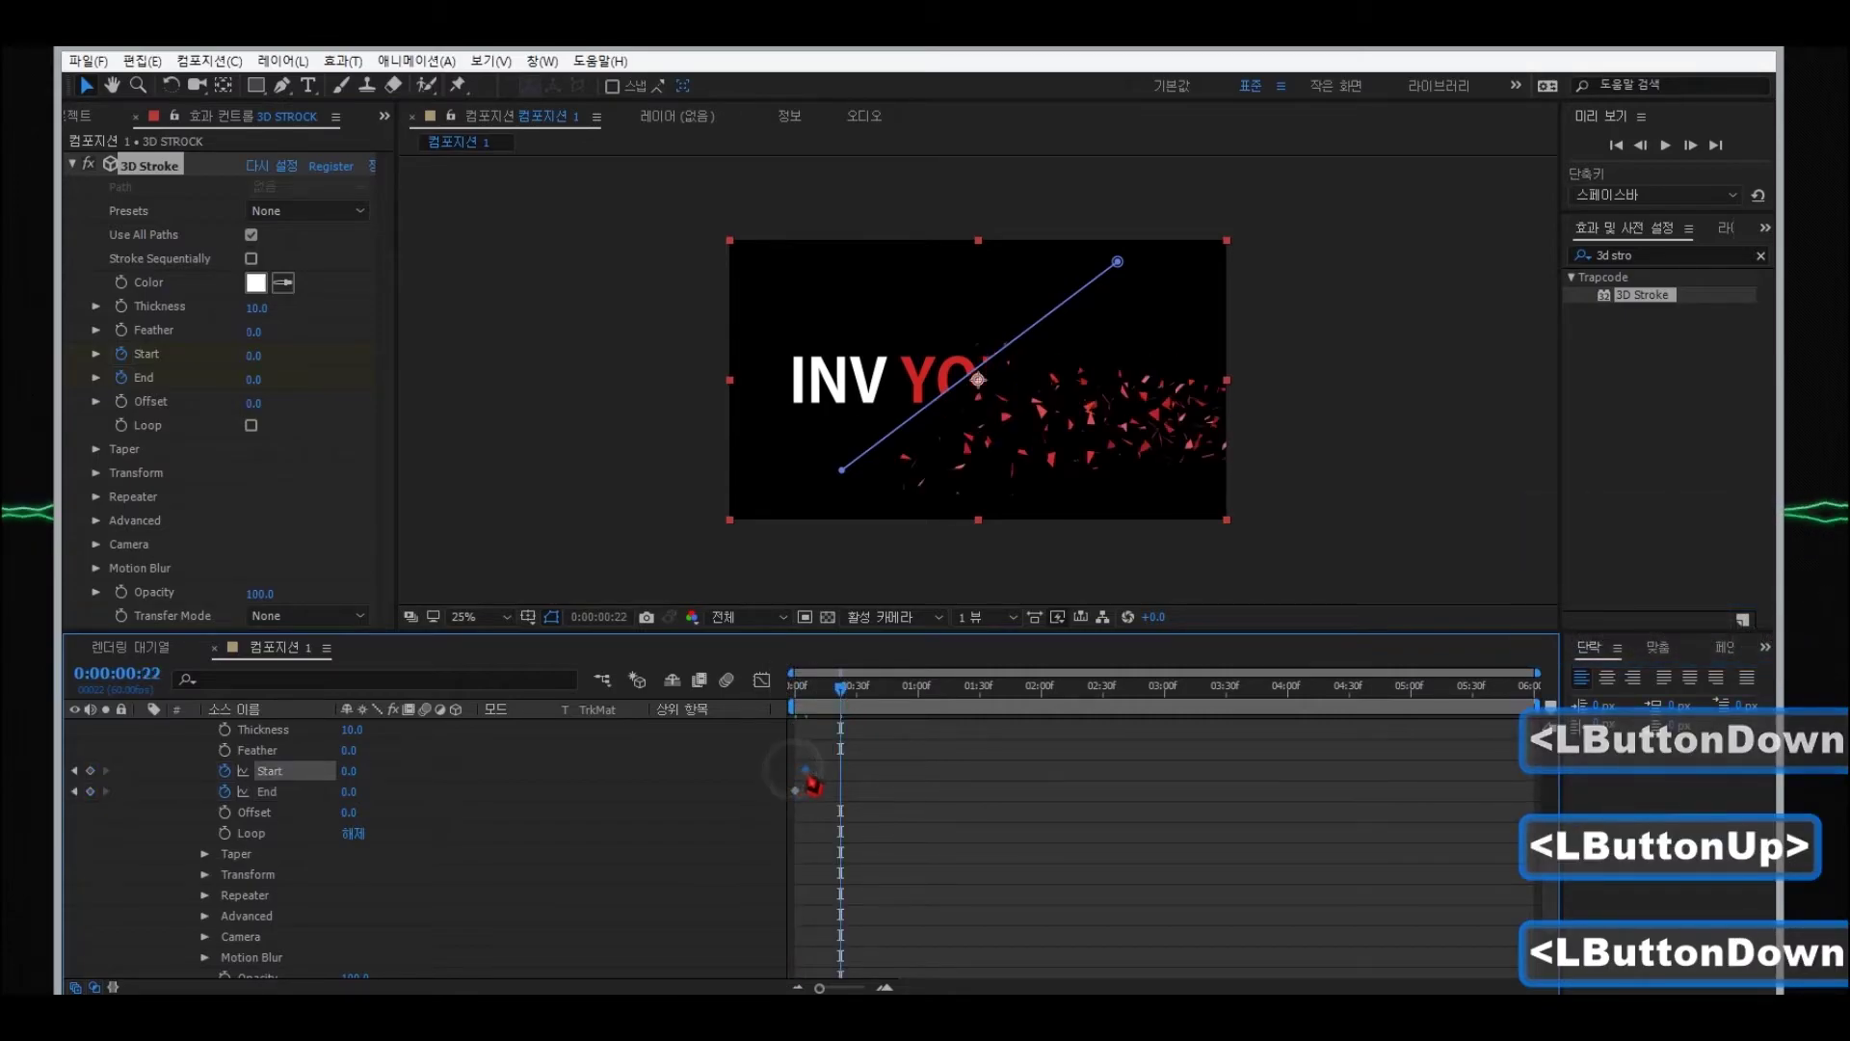
# - Move the playhead to 0:00:00:33 and set the 3D Stroke End value to 100 there
pyautogui.moveTo(841, 686); pyautogui.dragTo(874, 702)
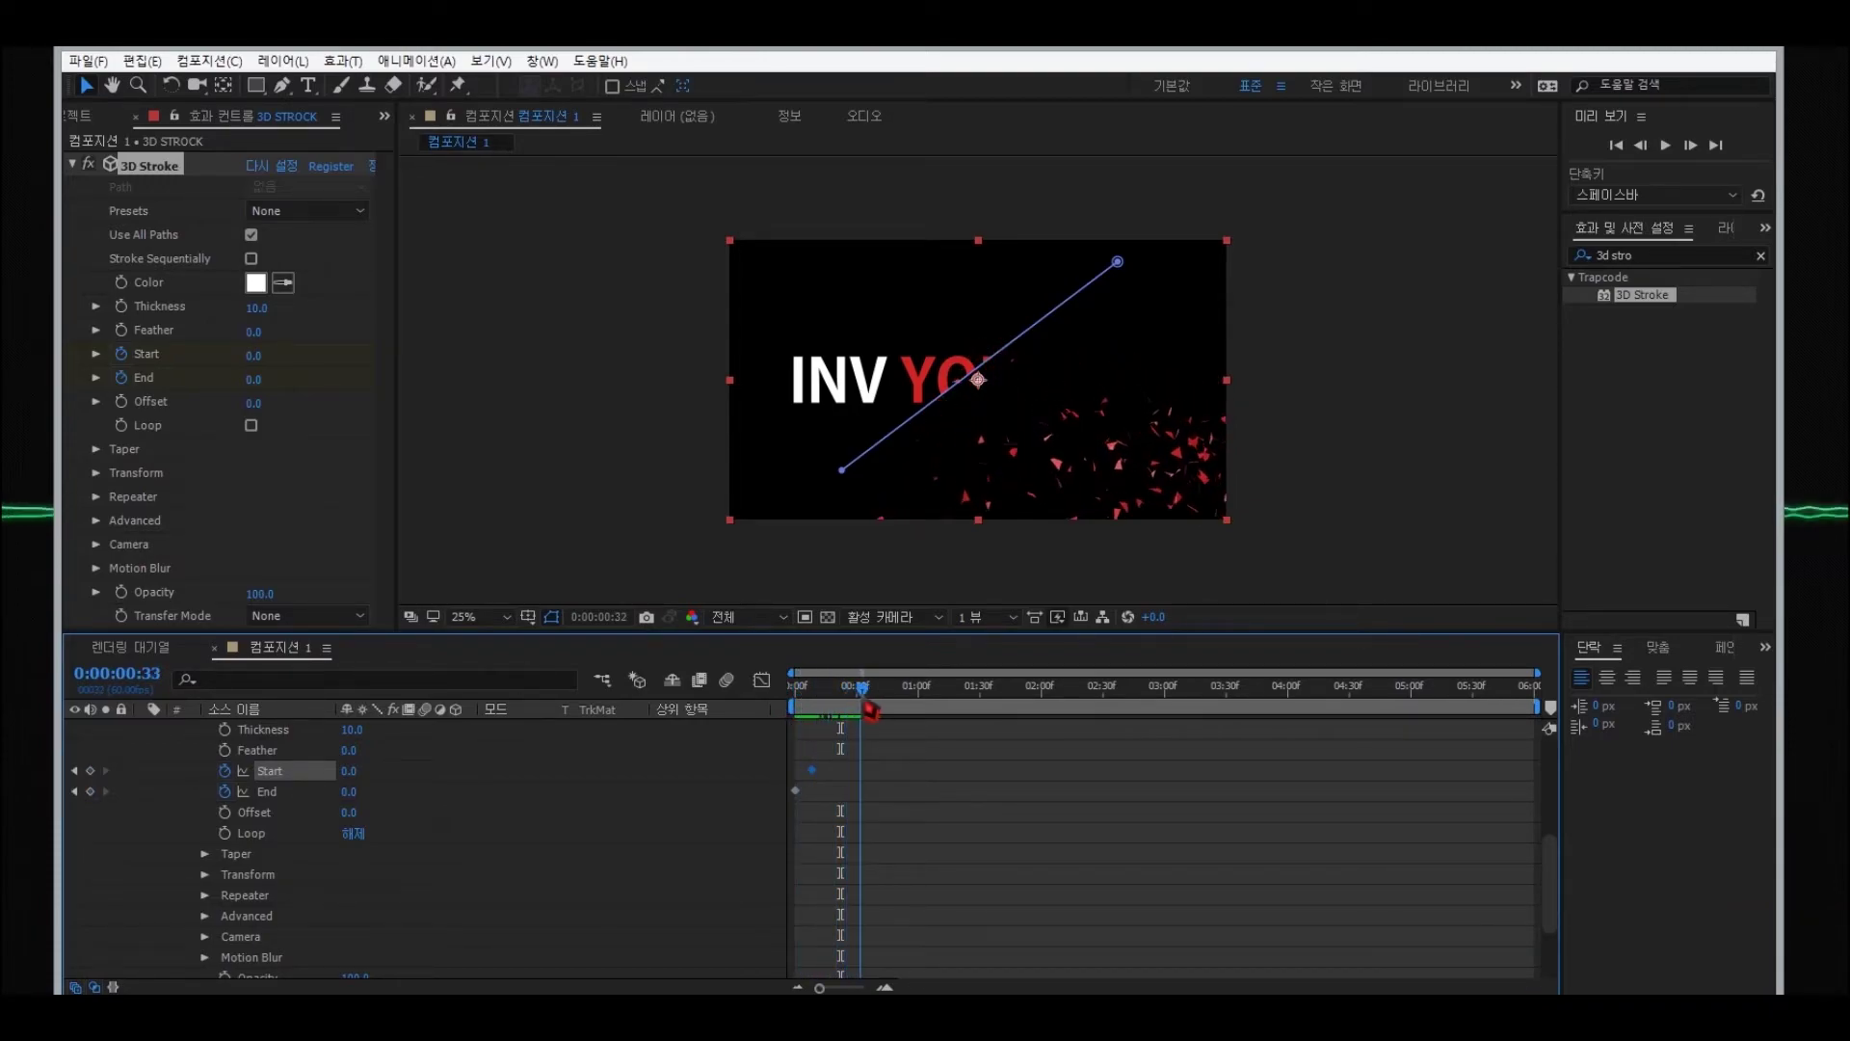
pyautogui.moveTo(870, 710); pyautogui.dragTo(873, 711)
pyautogui.click(256, 356)
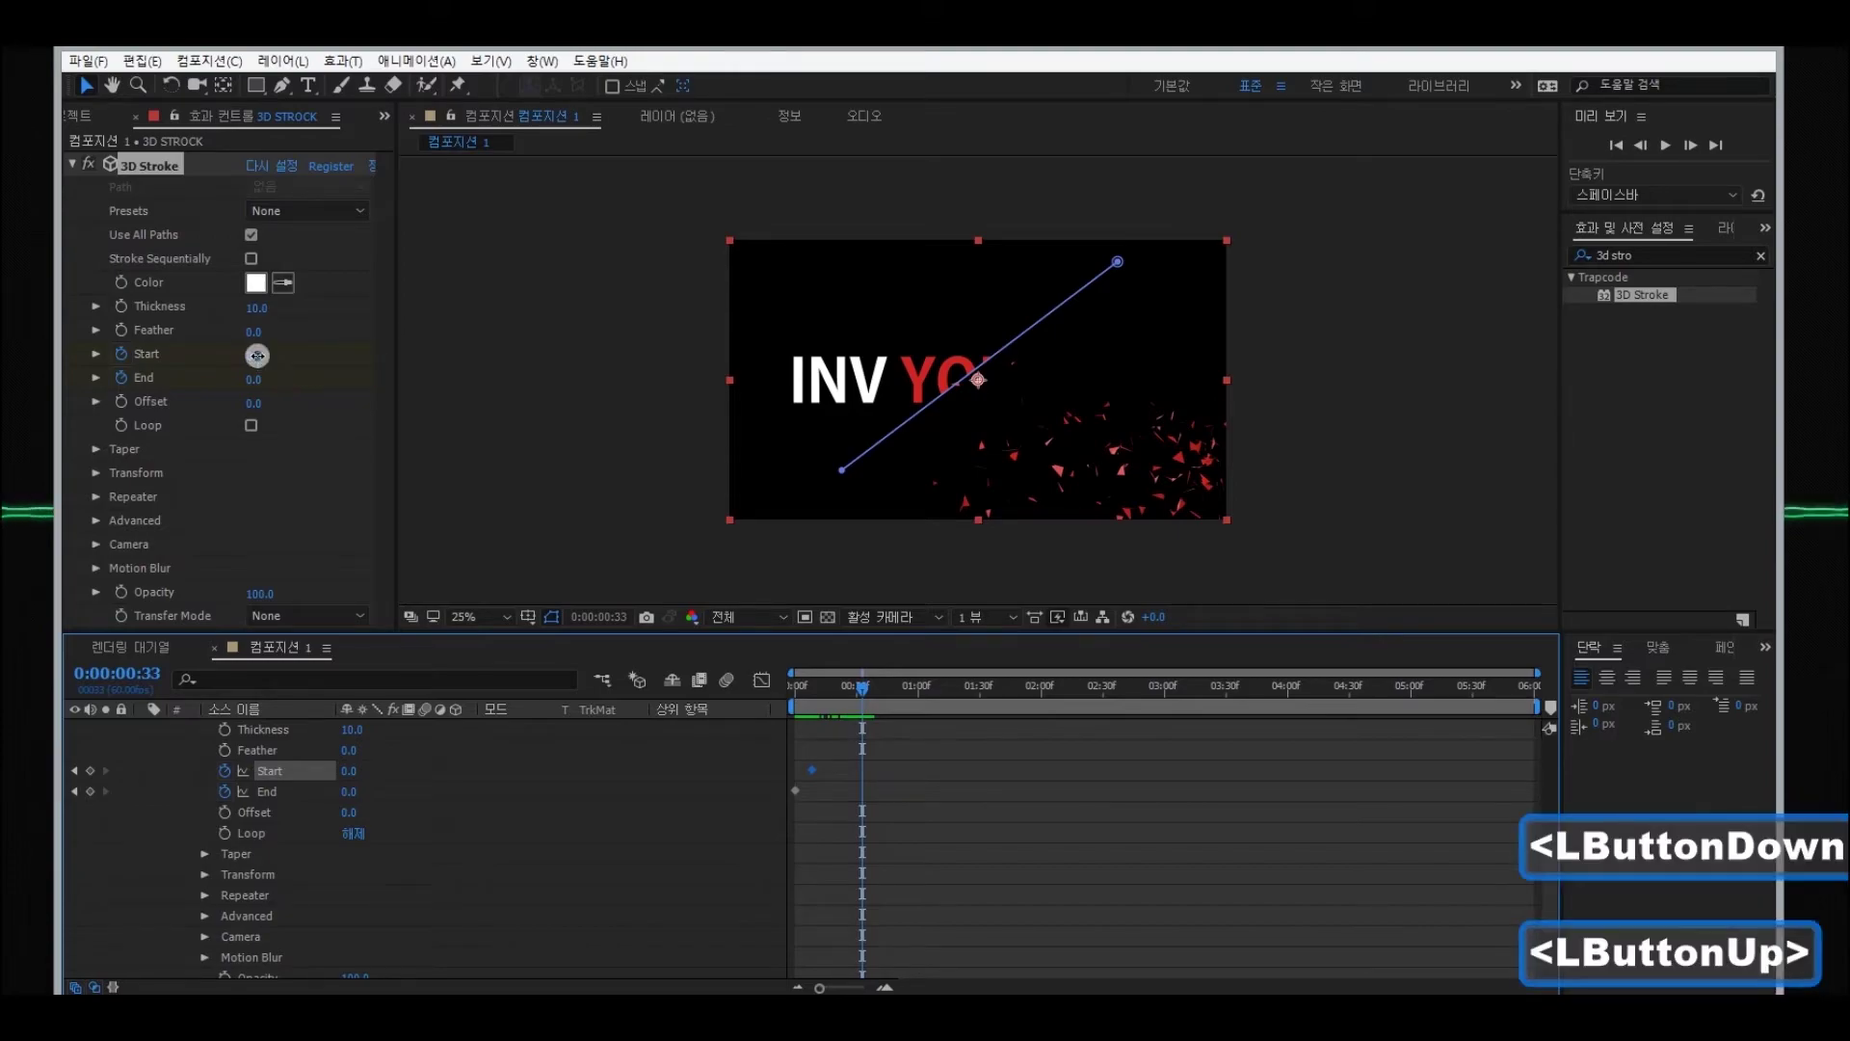
pyautogui.click(255, 380)
pyautogui.write('100')
pyautogui.press('Return')
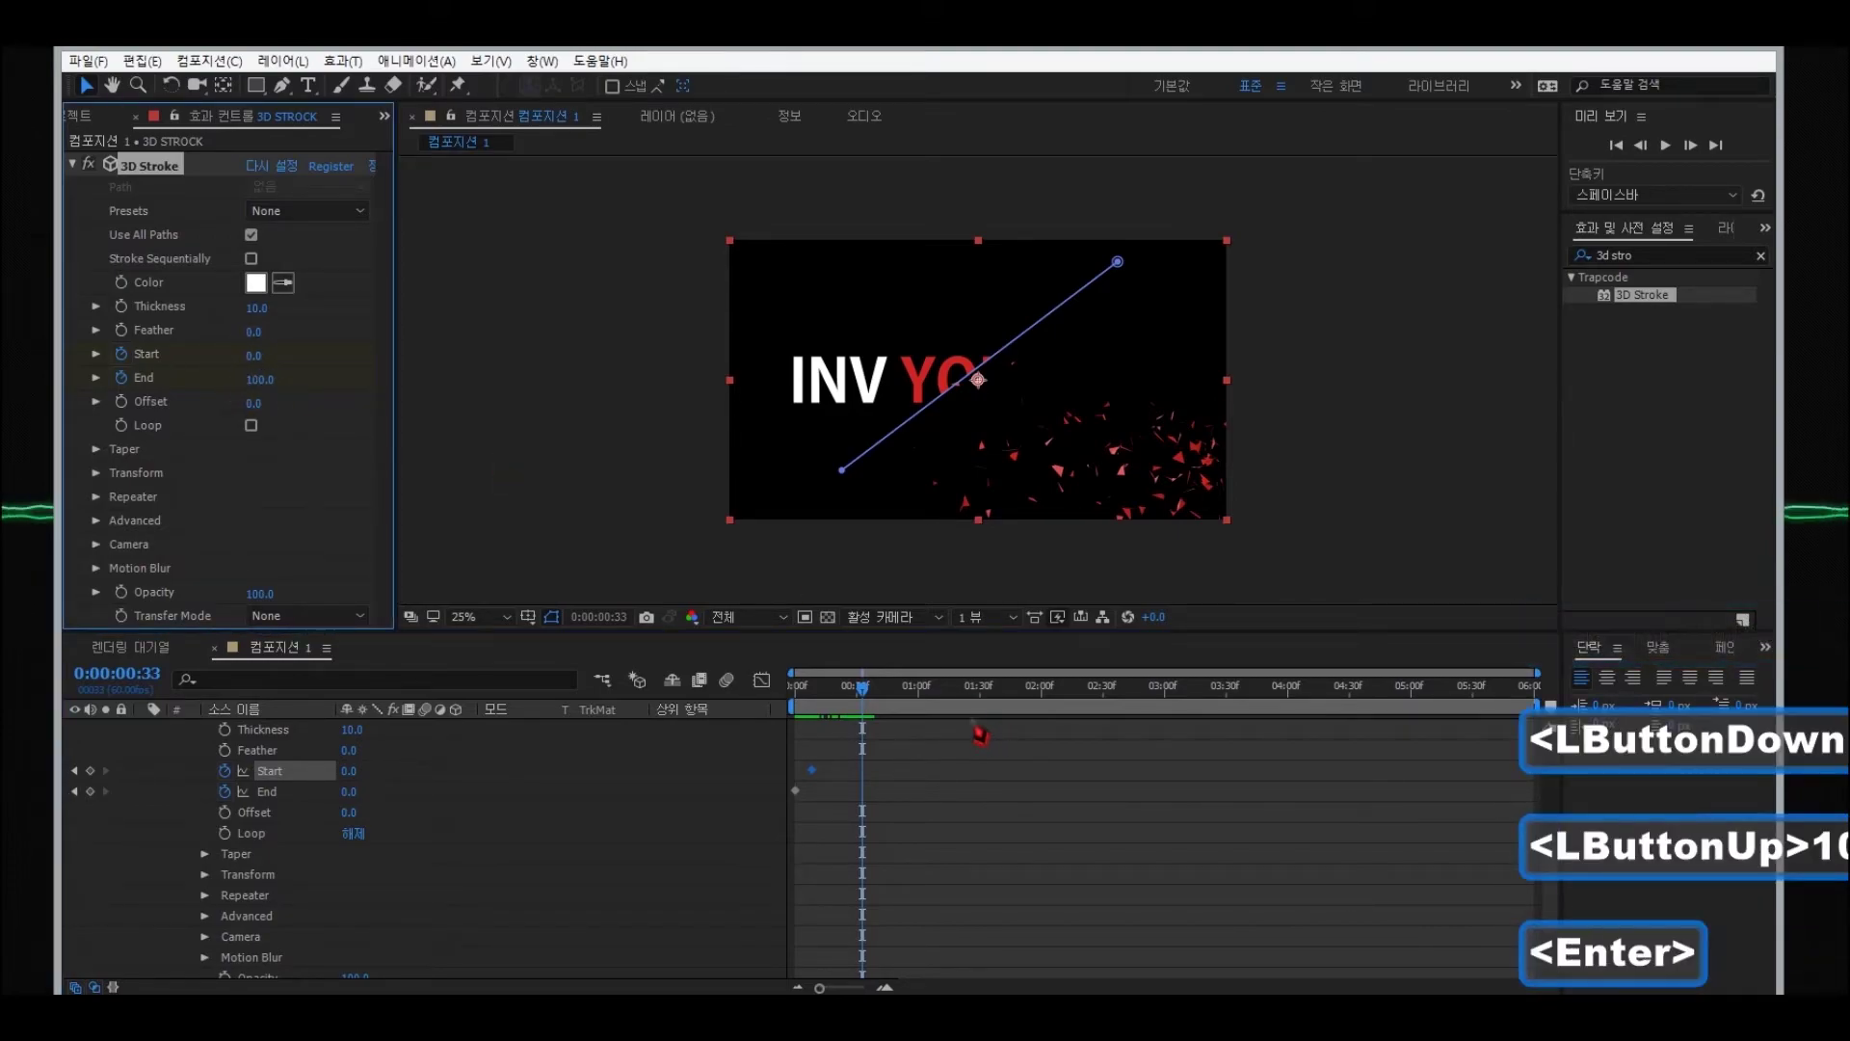
# - Keyframe the 3D Stroke Start value at 100 slightly after the second End keyframe, and return the playhead to the first frame
pyautogui.moveTo(863, 687)
pyautogui.mouseDown()
pyautogui.moveTo(892, 692)
pyautogui.moveTo(778, 694)
pyautogui.moveTo(852, 695)
pyautogui.mouseUp()
pyautogui.click(253, 358)
pyautogui.write('100')
pyautogui.press('Return')
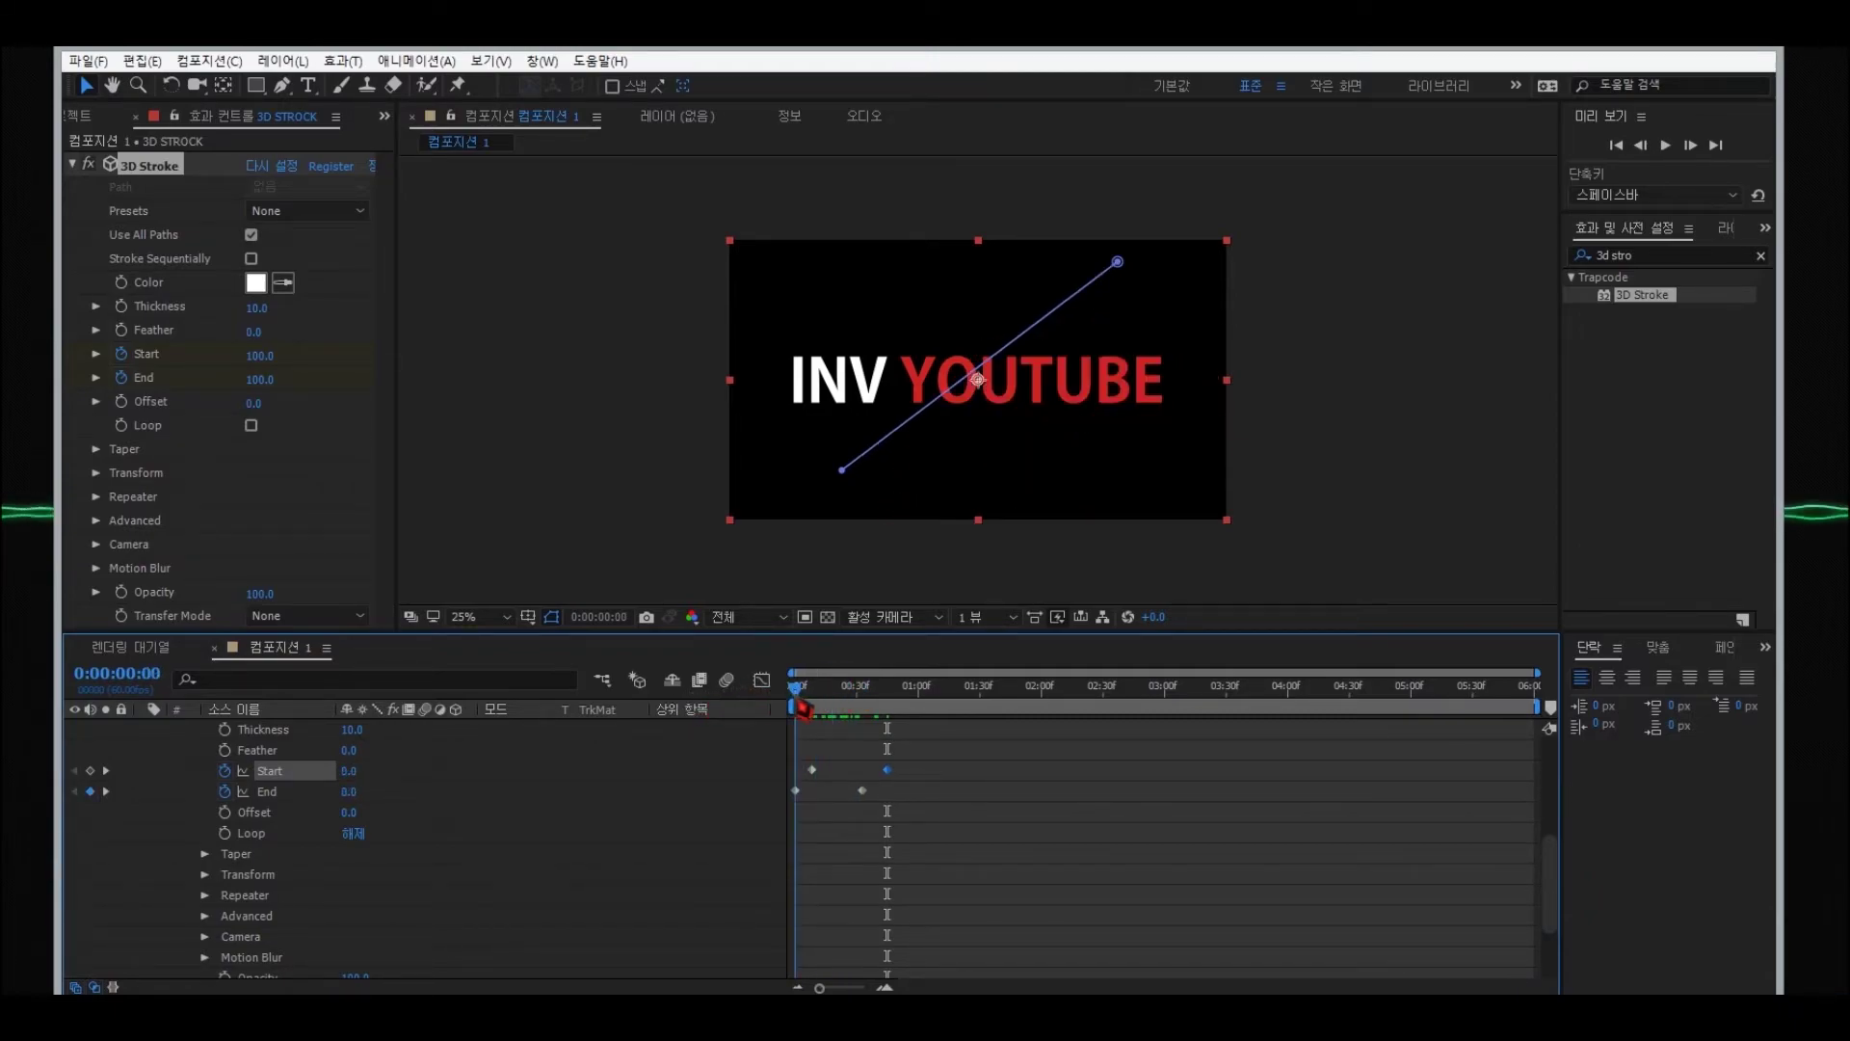
pyautogui.moveTo(828, 713); pyautogui.dragTo(795, 713)
pyautogui.scroll(7, 313, 775)
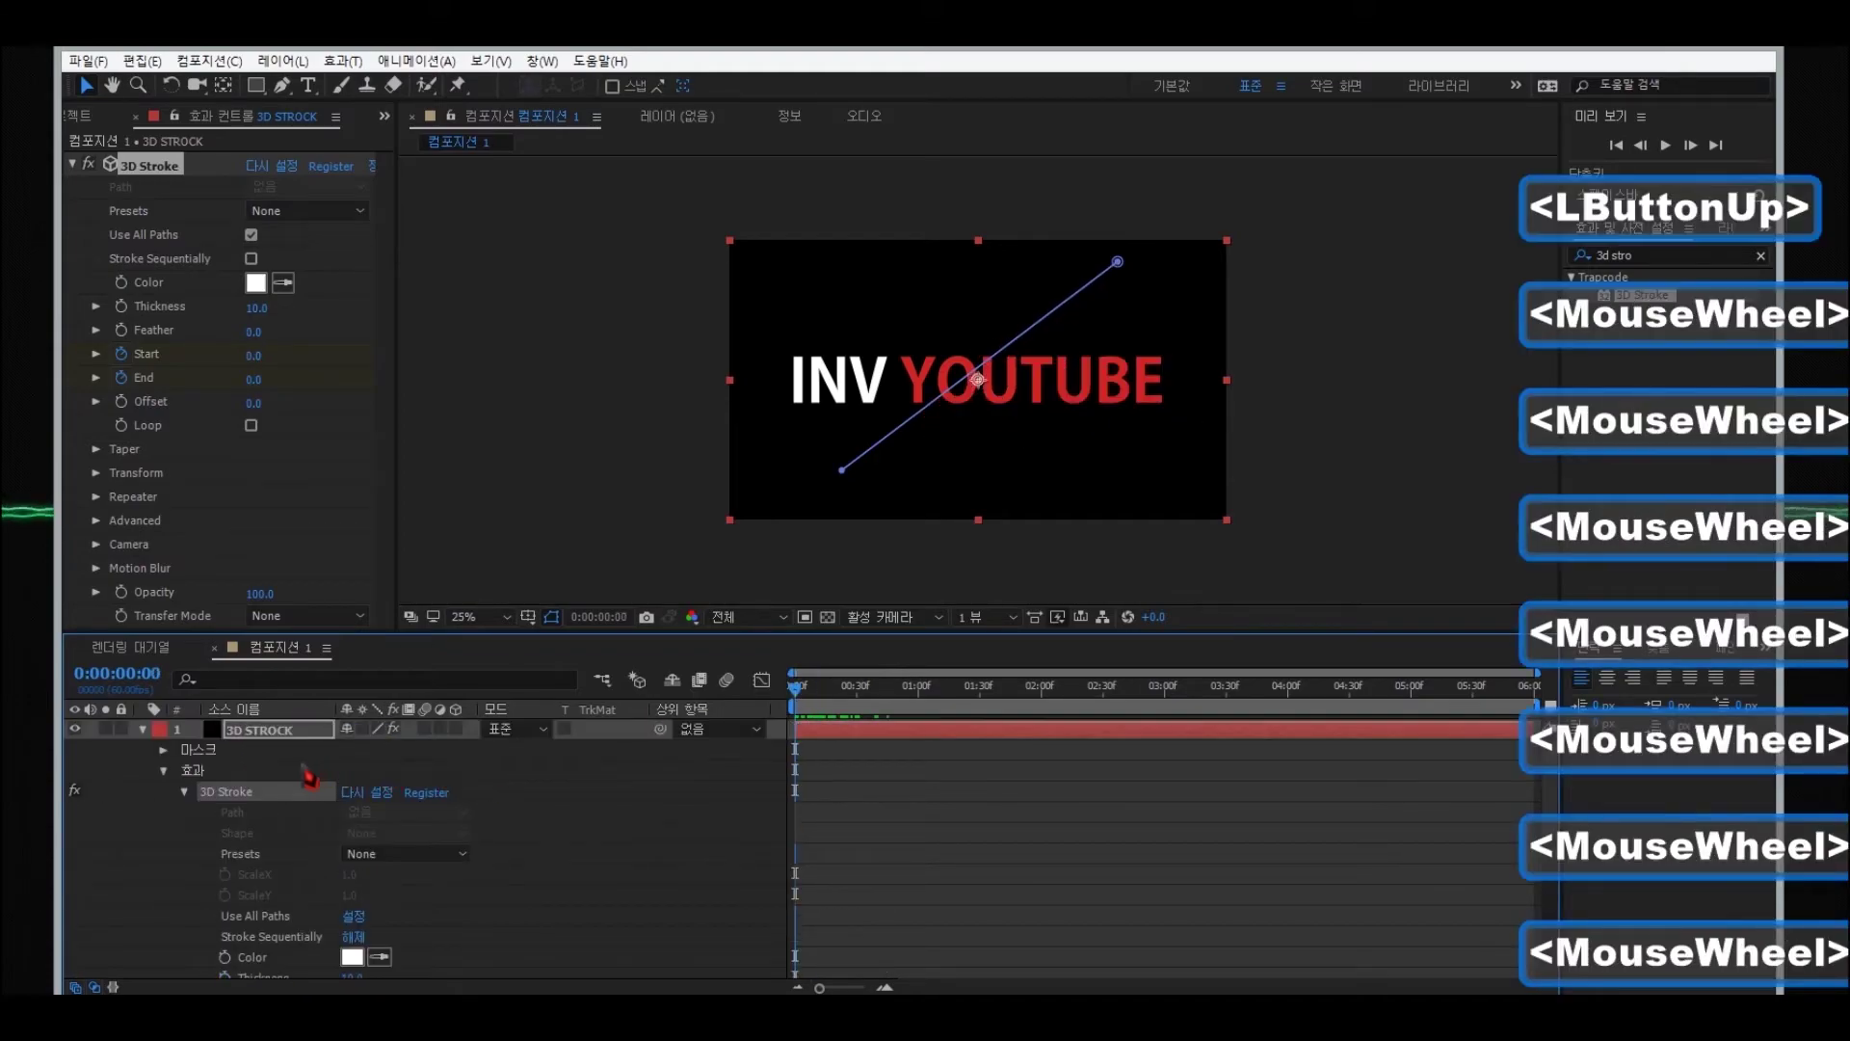
# - Duplicate the INV YOUTUBE 2 text layer and move the copy above the 3D STROCK layer
pyautogui.click(142, 729)
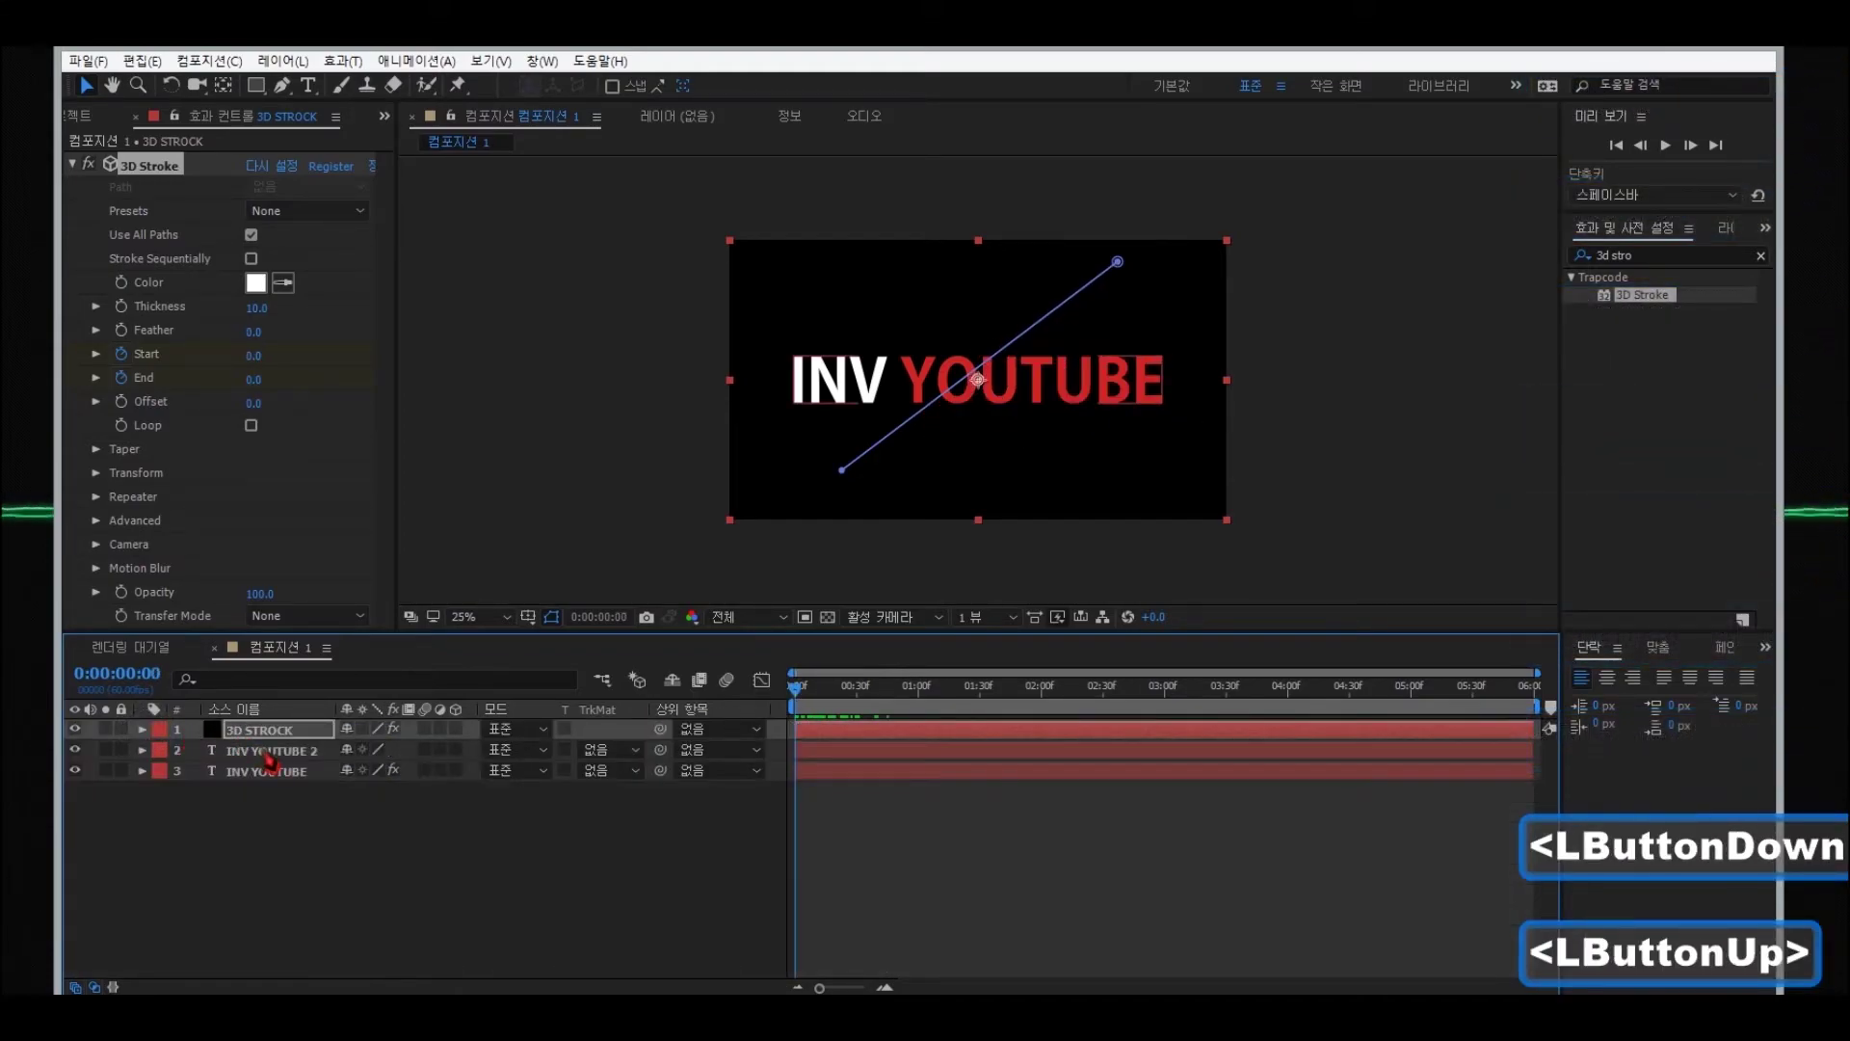
pyautogui.click(267, 771)
pyautogui.click(271, 751)
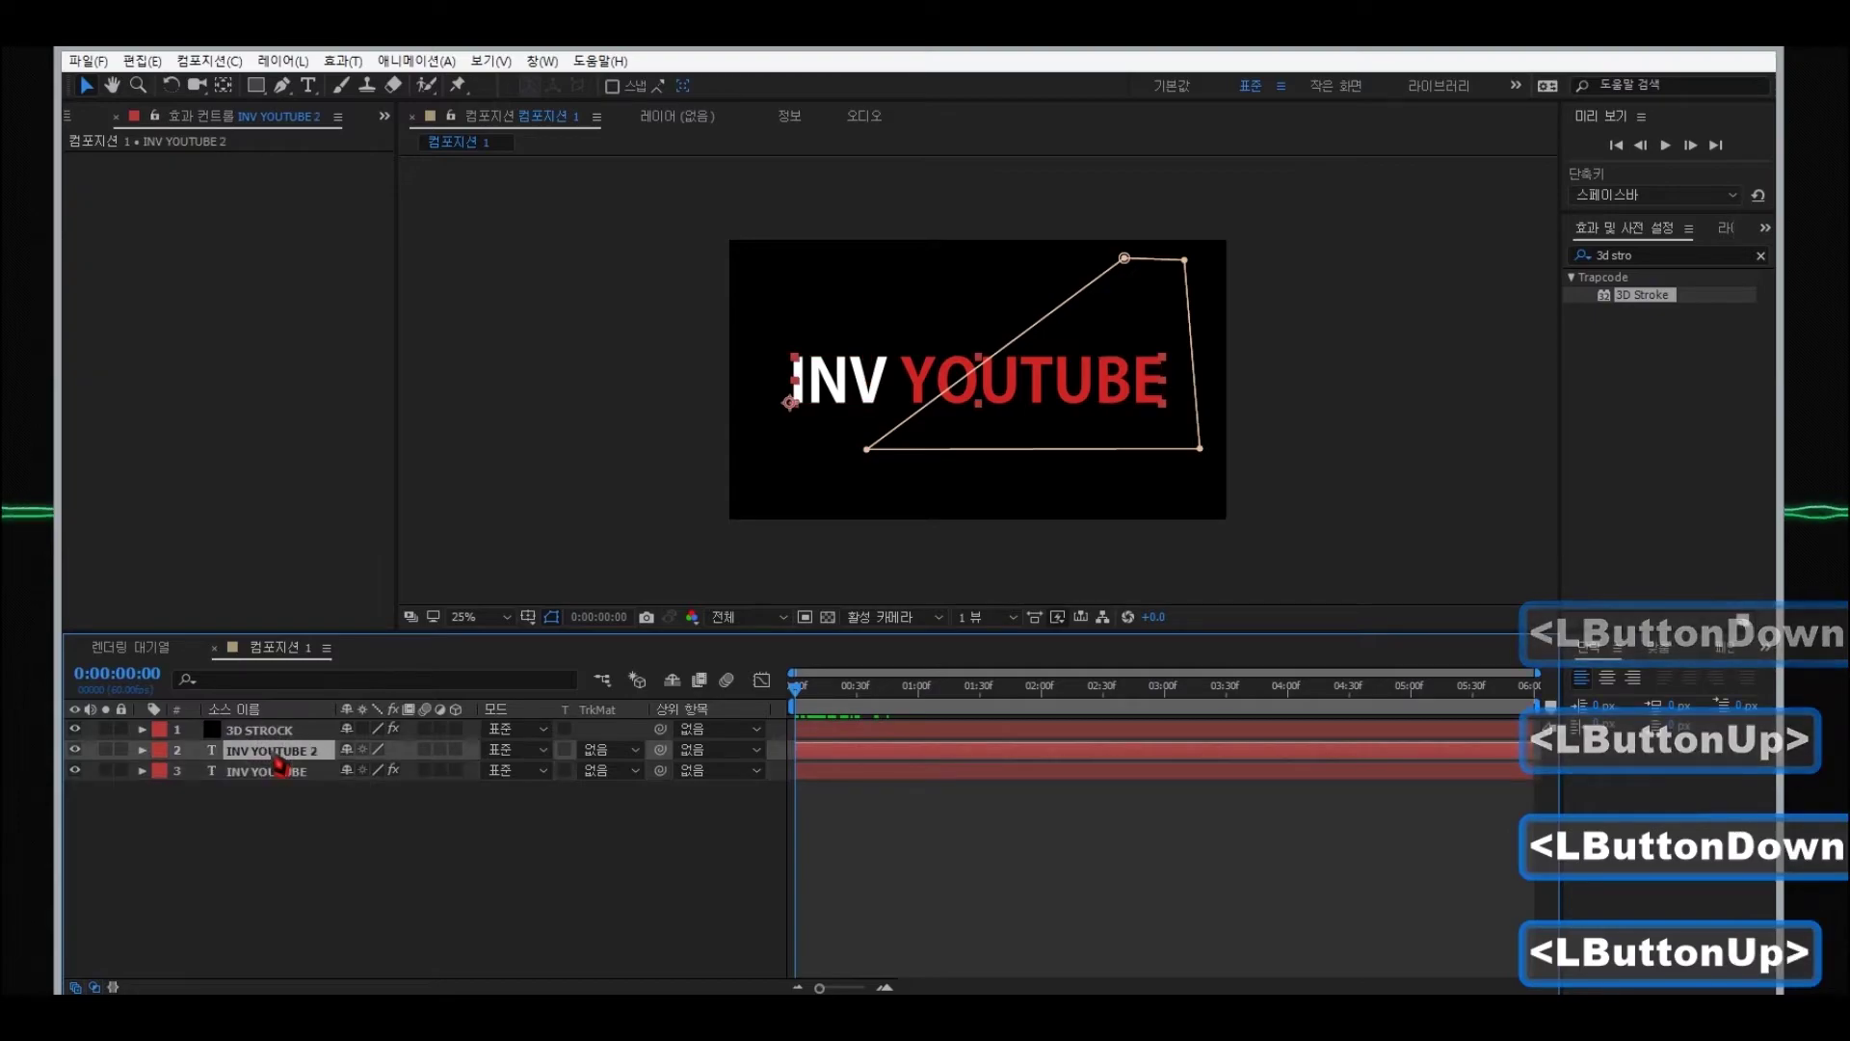
pyautogui.hotkey('ctrl', 'd')
pyautogui.moveTo(275, 756); pyautogui.dragTo(271, 738)
pyautogui.moveTo(280, 721); pyautogui.dragTo(279, 725)
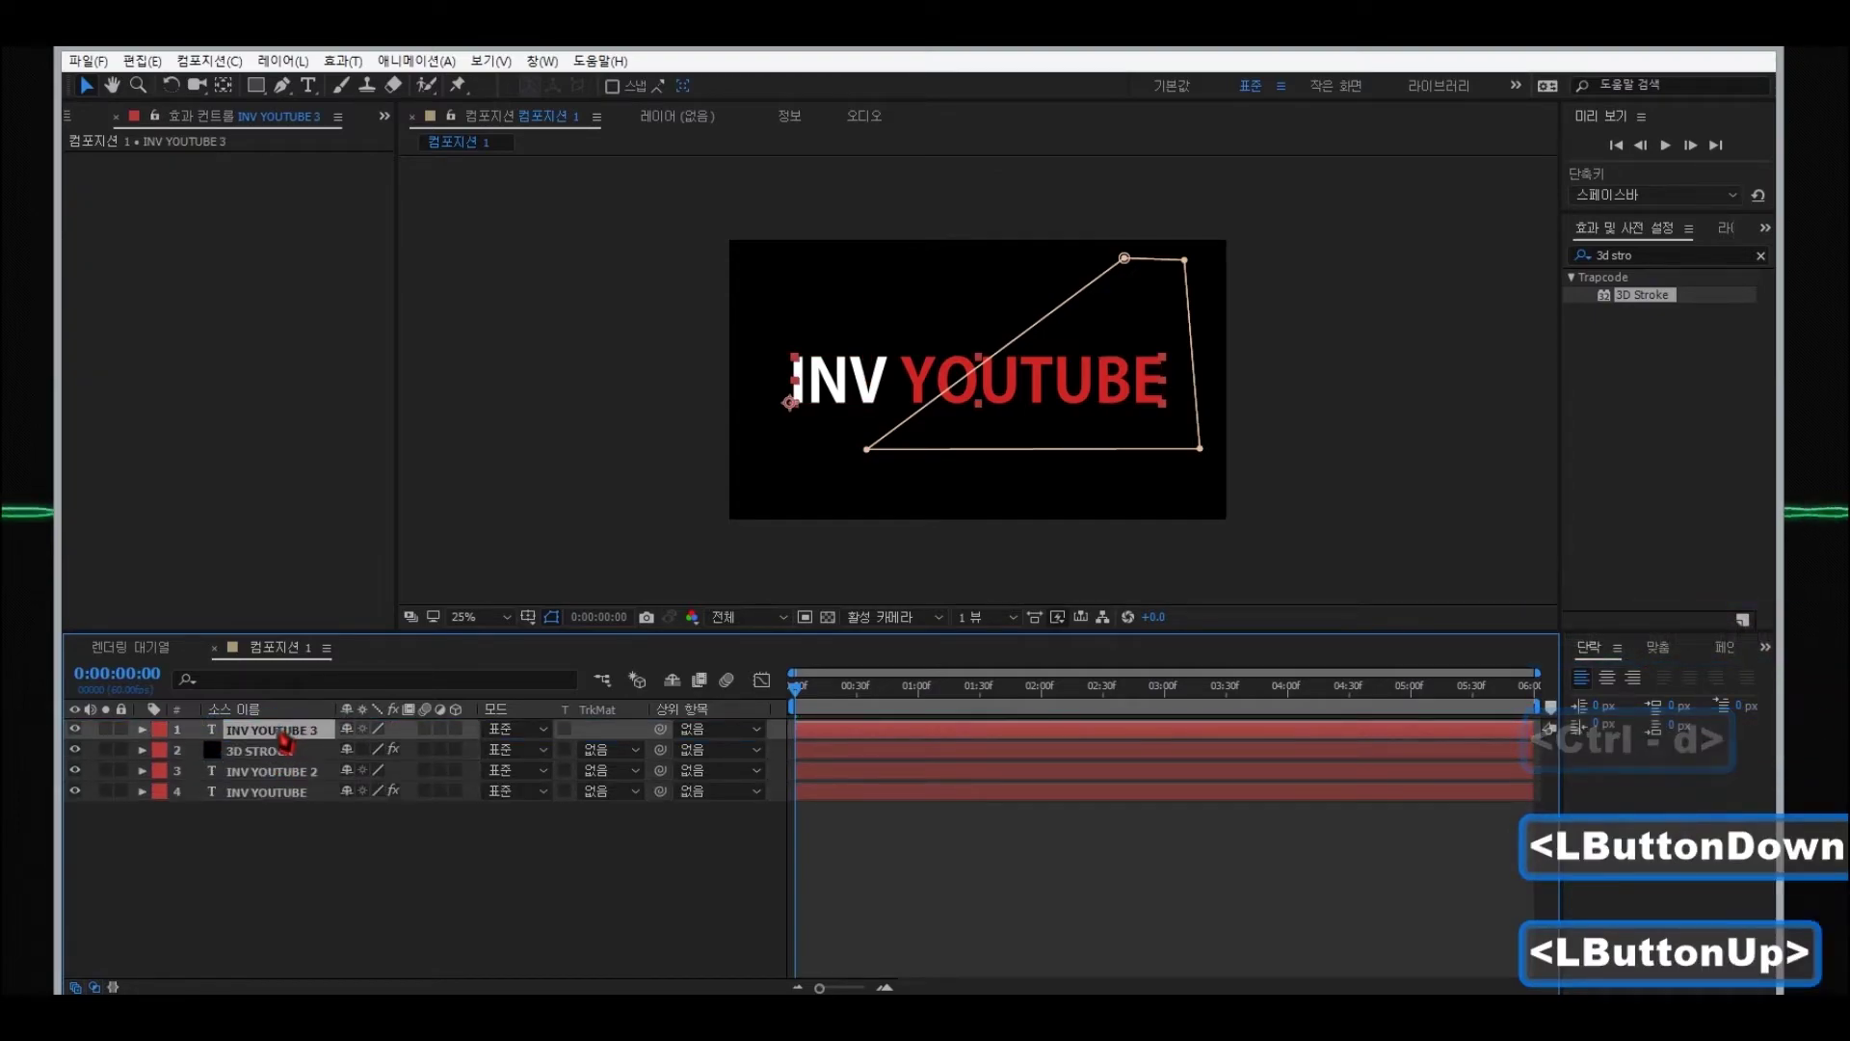
# - Trim the end of the topmost text copy so that it lasts only about 20 frames
pyautogui.click(143, 729)
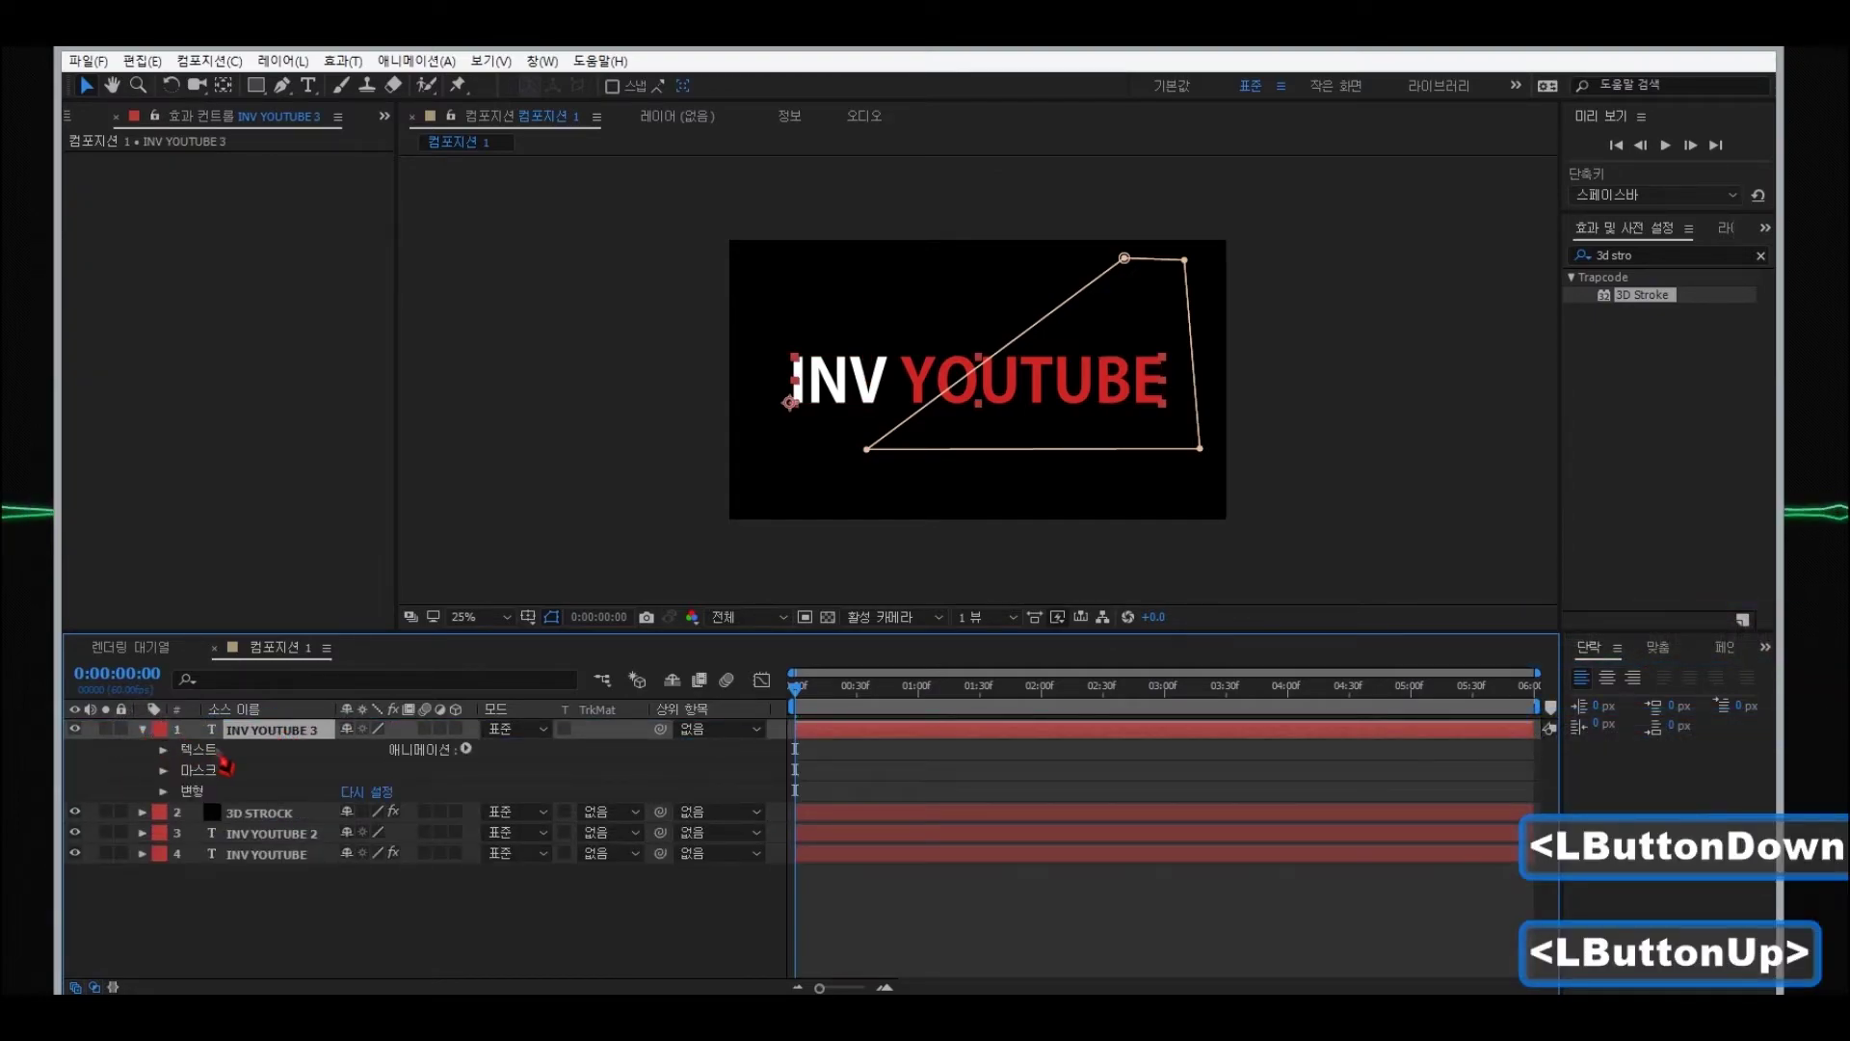
pyautogui.click(163, 771)
pyautogui.click(248, 792)
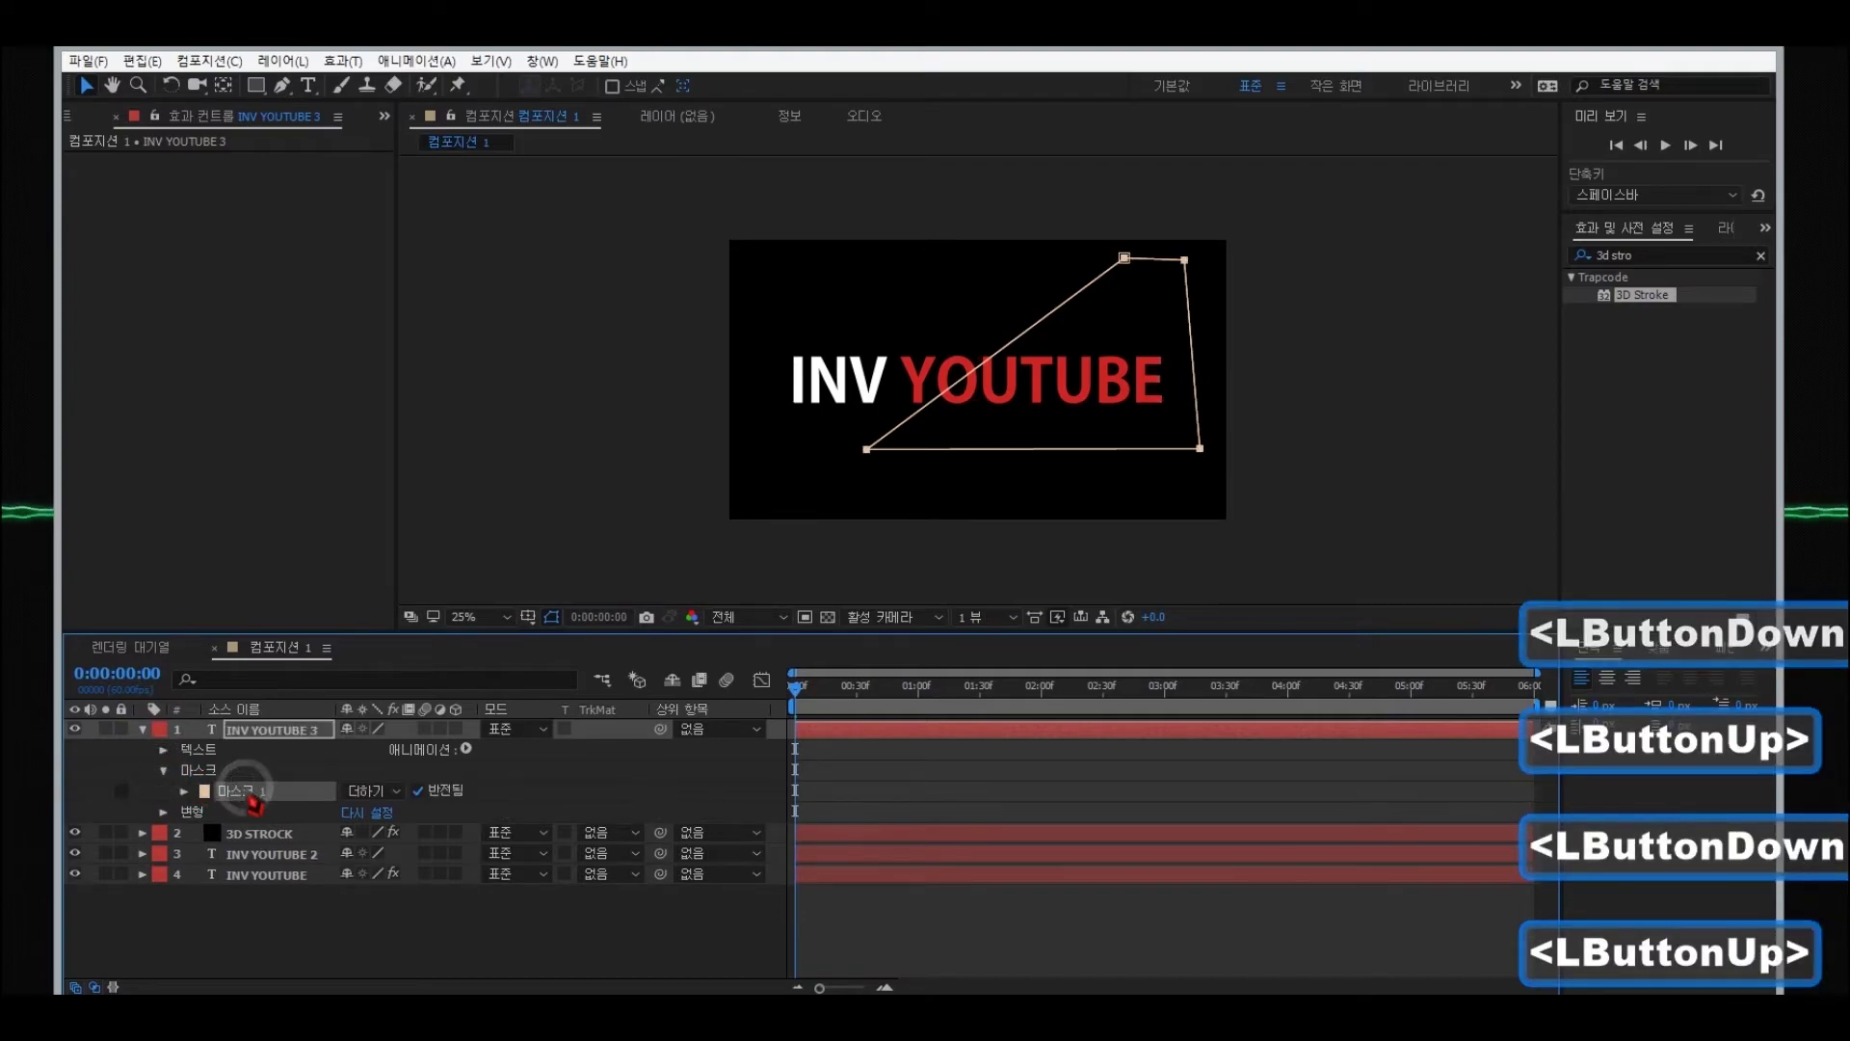
pyautogui.click(143, 729)
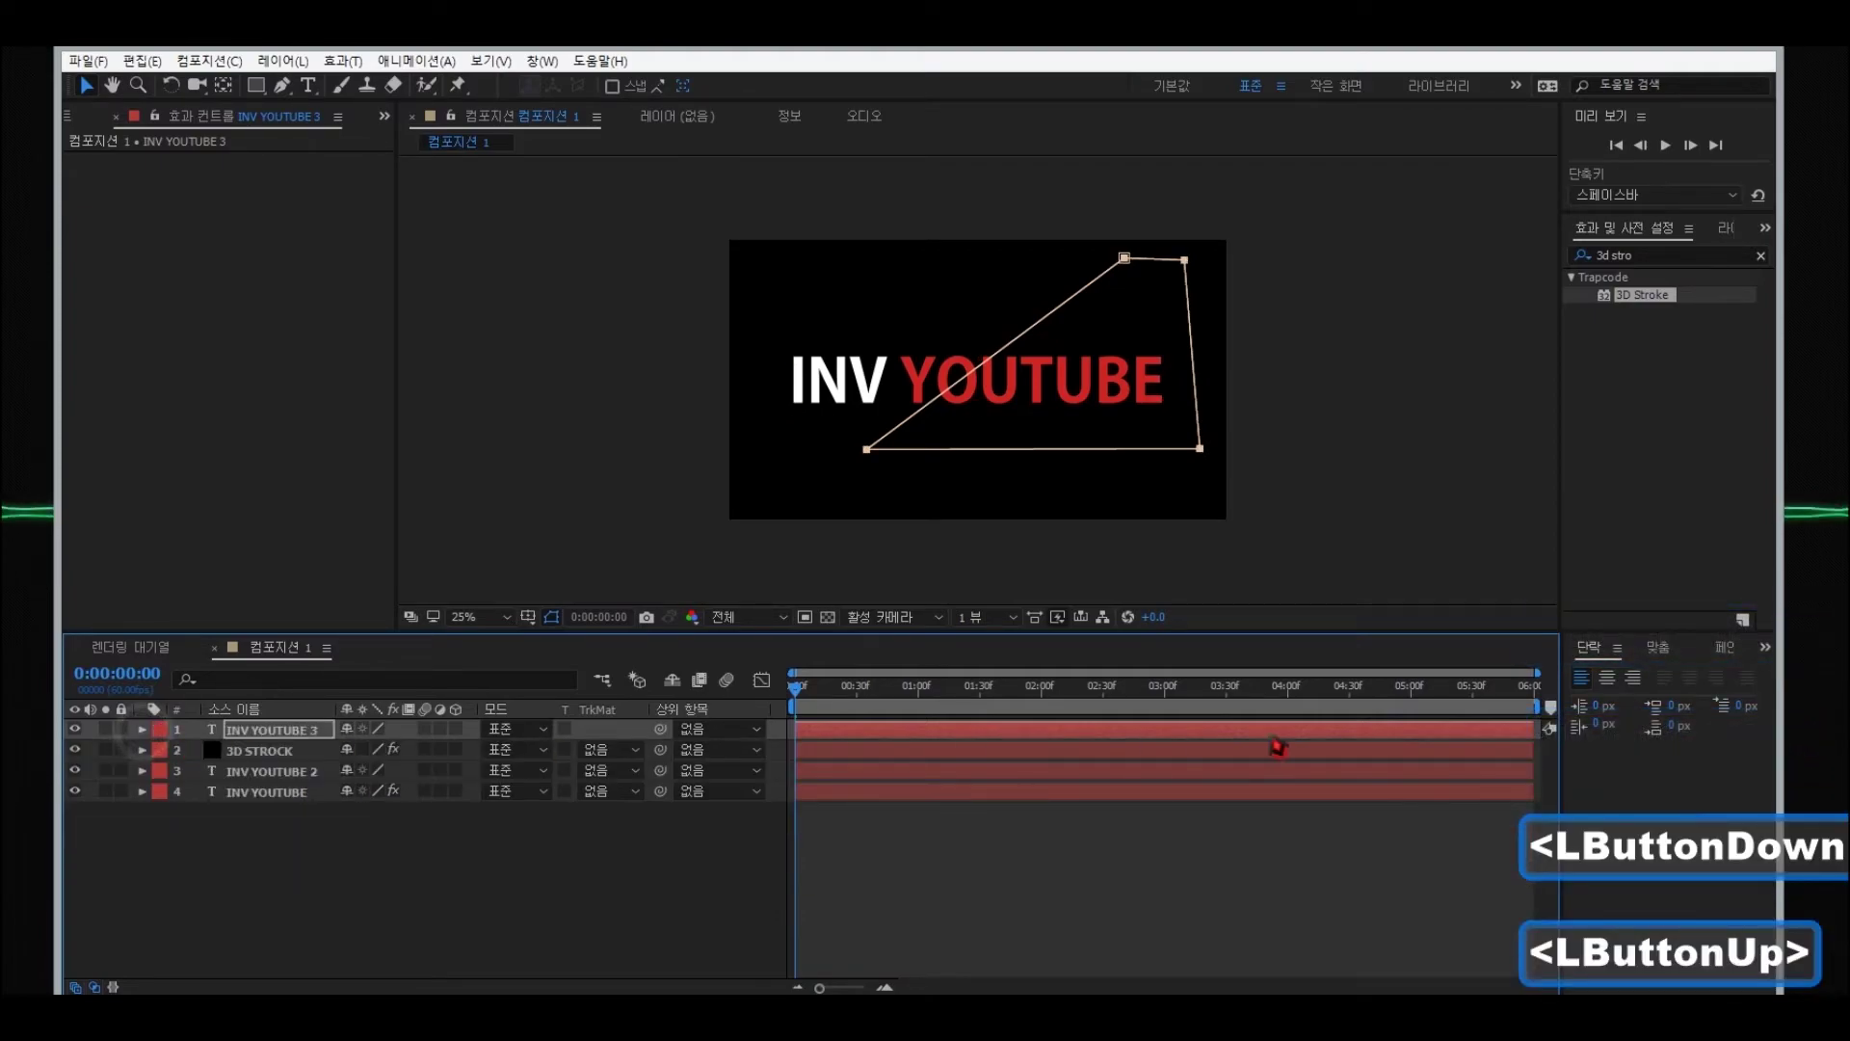
pyautogui.moveTo(1534, 727); pyautogui.dragTo(1534, 727)
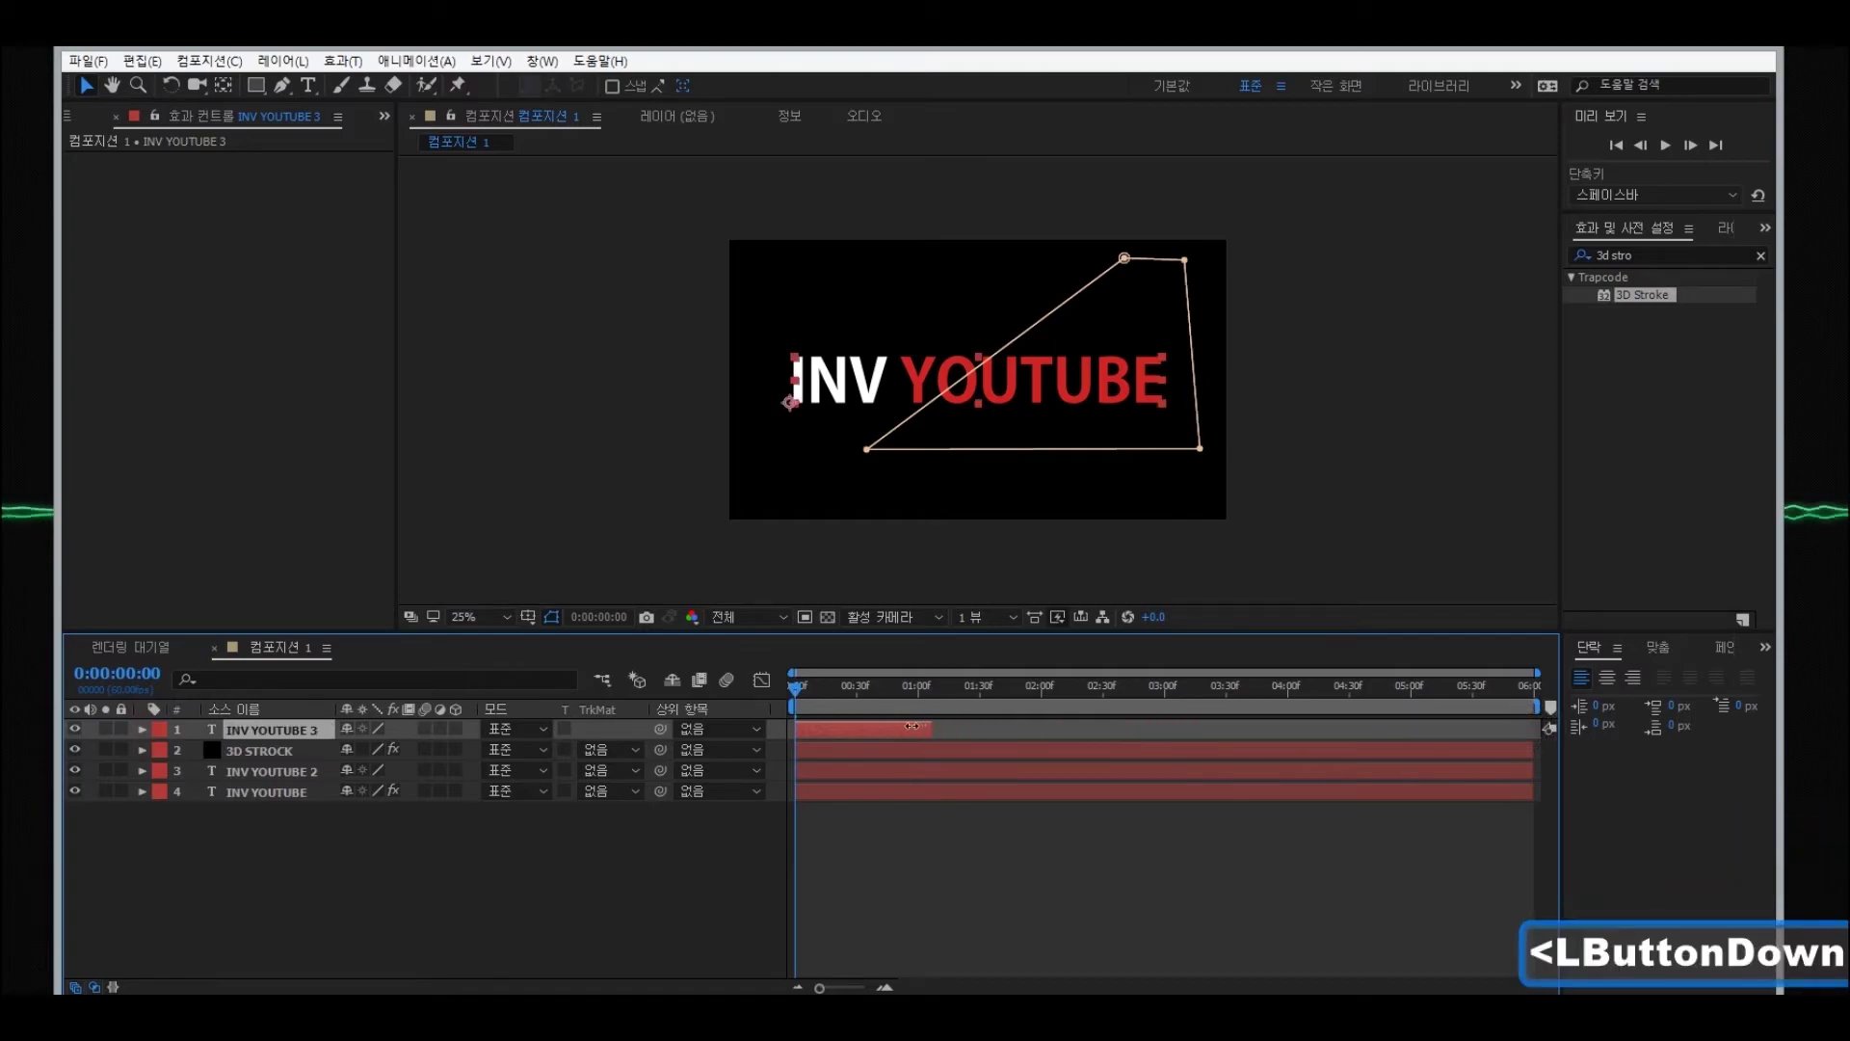
pyautogui.moveTo(839, 728); pyautogui.dragTo(837, 727)
# - Shift the 3D STROCK, INV YOUTUBE 2 and INV YOUTUBE layers to start where the trimmed top text layer ends
pyautogui.keyDown('ctrl'); pyautogui.click(289, 751); pyautogui.keyUp('ctrl')
pyautogui.keyDown('ctrl'); pyautogui.click(294, 771); pyautogui.keyUp('ctrl')
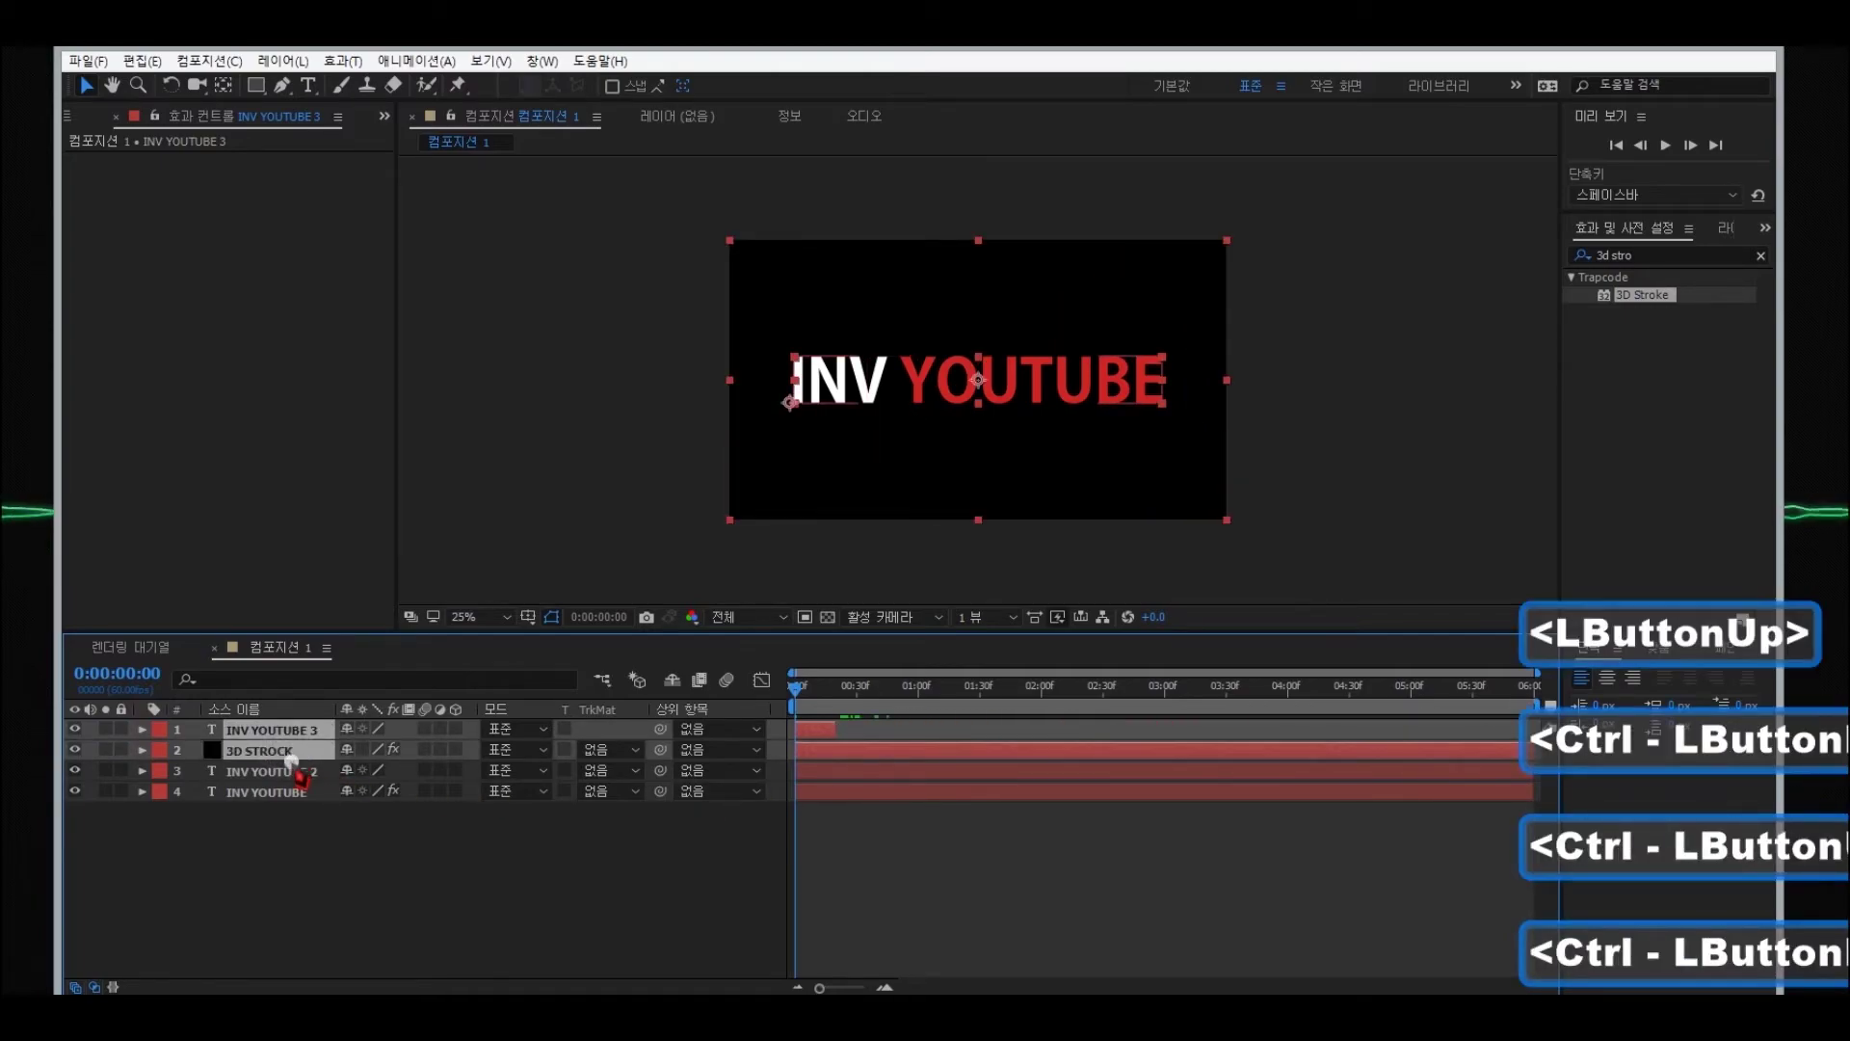
pyautogui.keyDown('ctrl'); pyautogui.click(301, 791); pyautogui.keyUp('ctrl')
pyautogui.click(309, 818)
pyautogui.moveTo(298, 842); pyautogui.dragTo(277, 764)
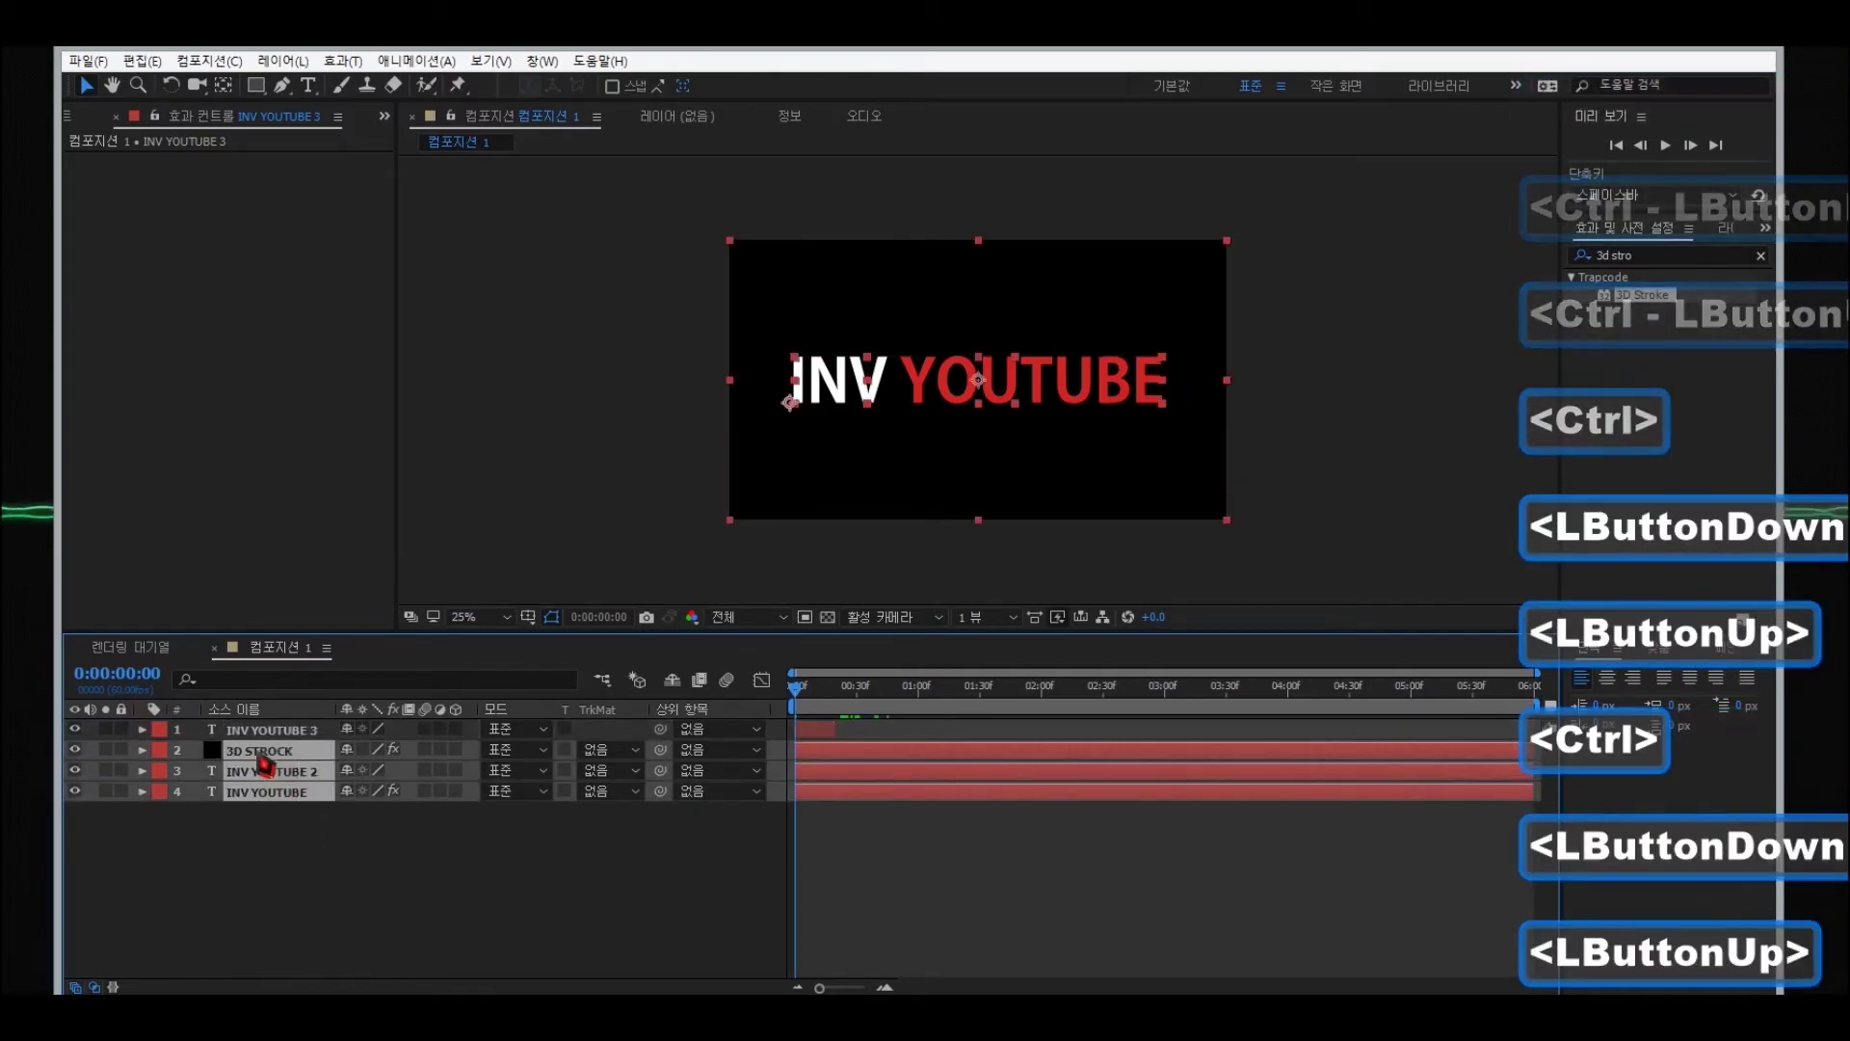
pyautogui.moveTo(867, 749); pyautogui.dragTo(909, 755)
pyautogui.click(900, 847)
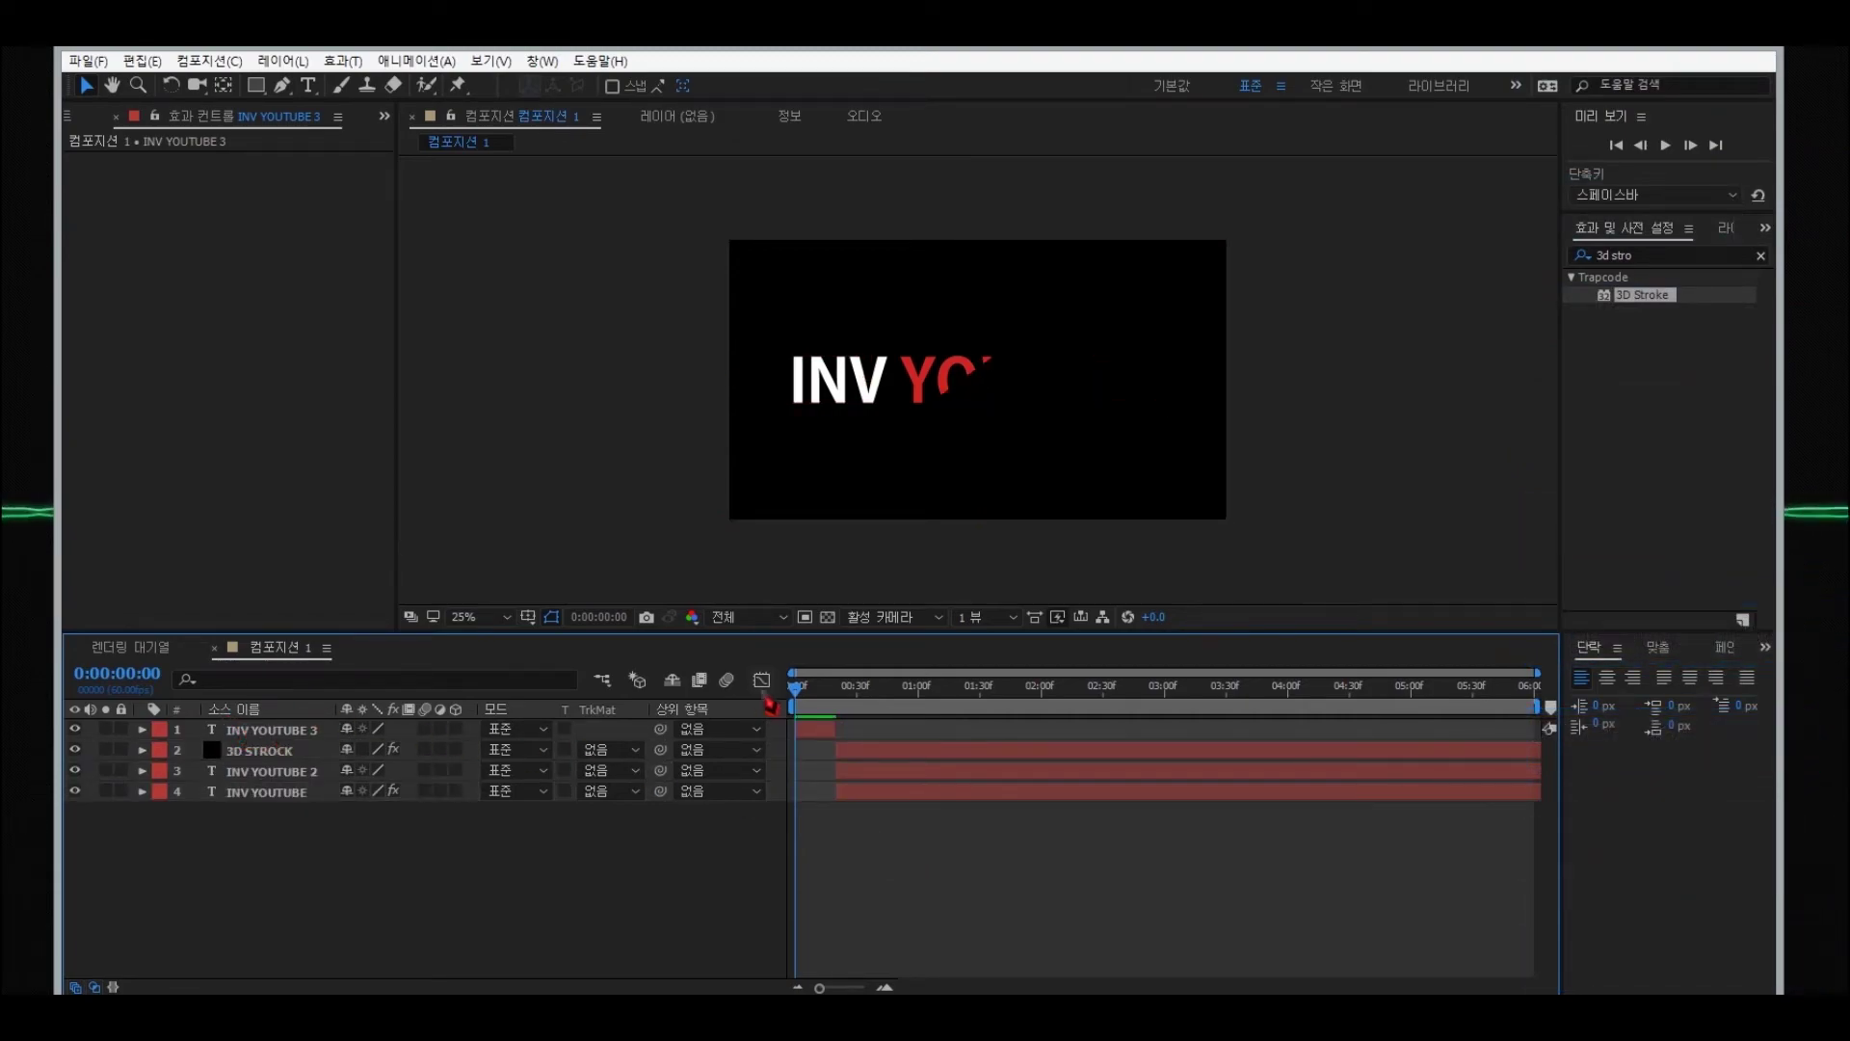
# - Delete the mask from the INV YOUTUBE 3 layer so the whole text is shown at the first frame
pyautogui.click(797, 689)
pyautogui.click(284, 730)
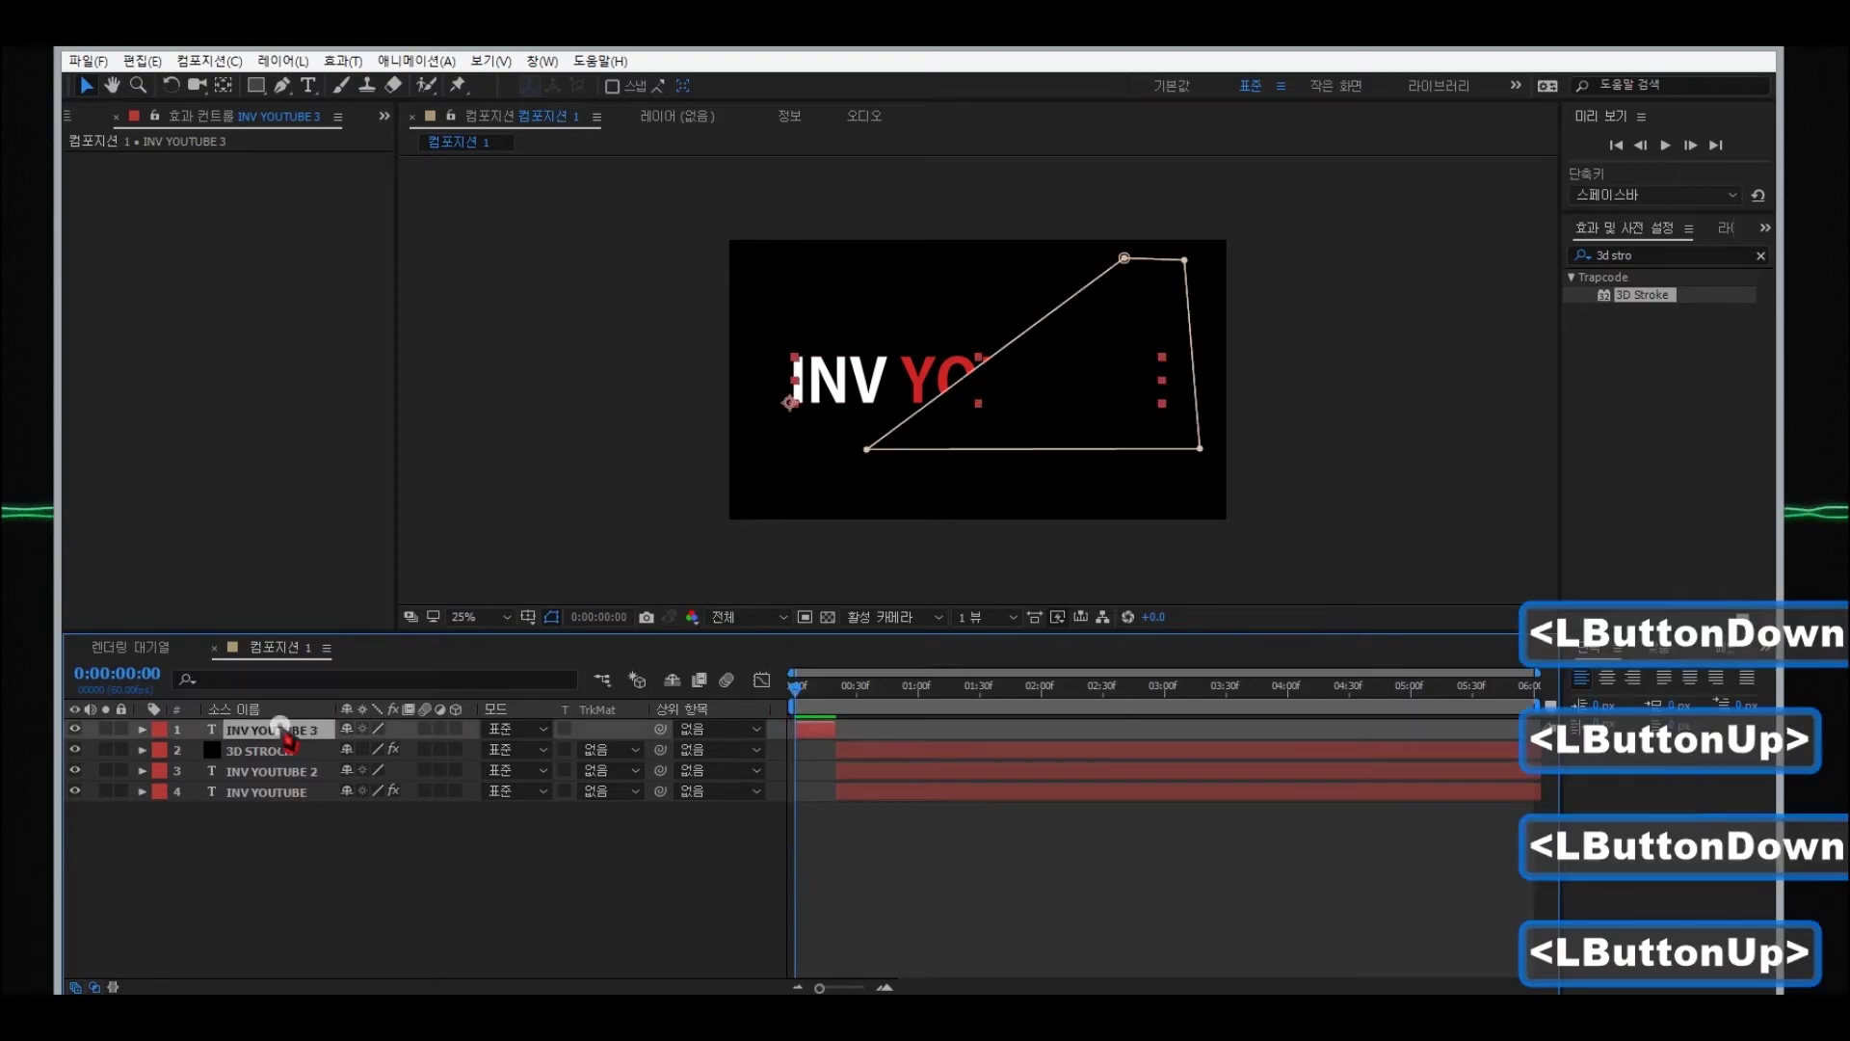
pyautogui.click(143, 730)
pyautogui.click(239, 792)
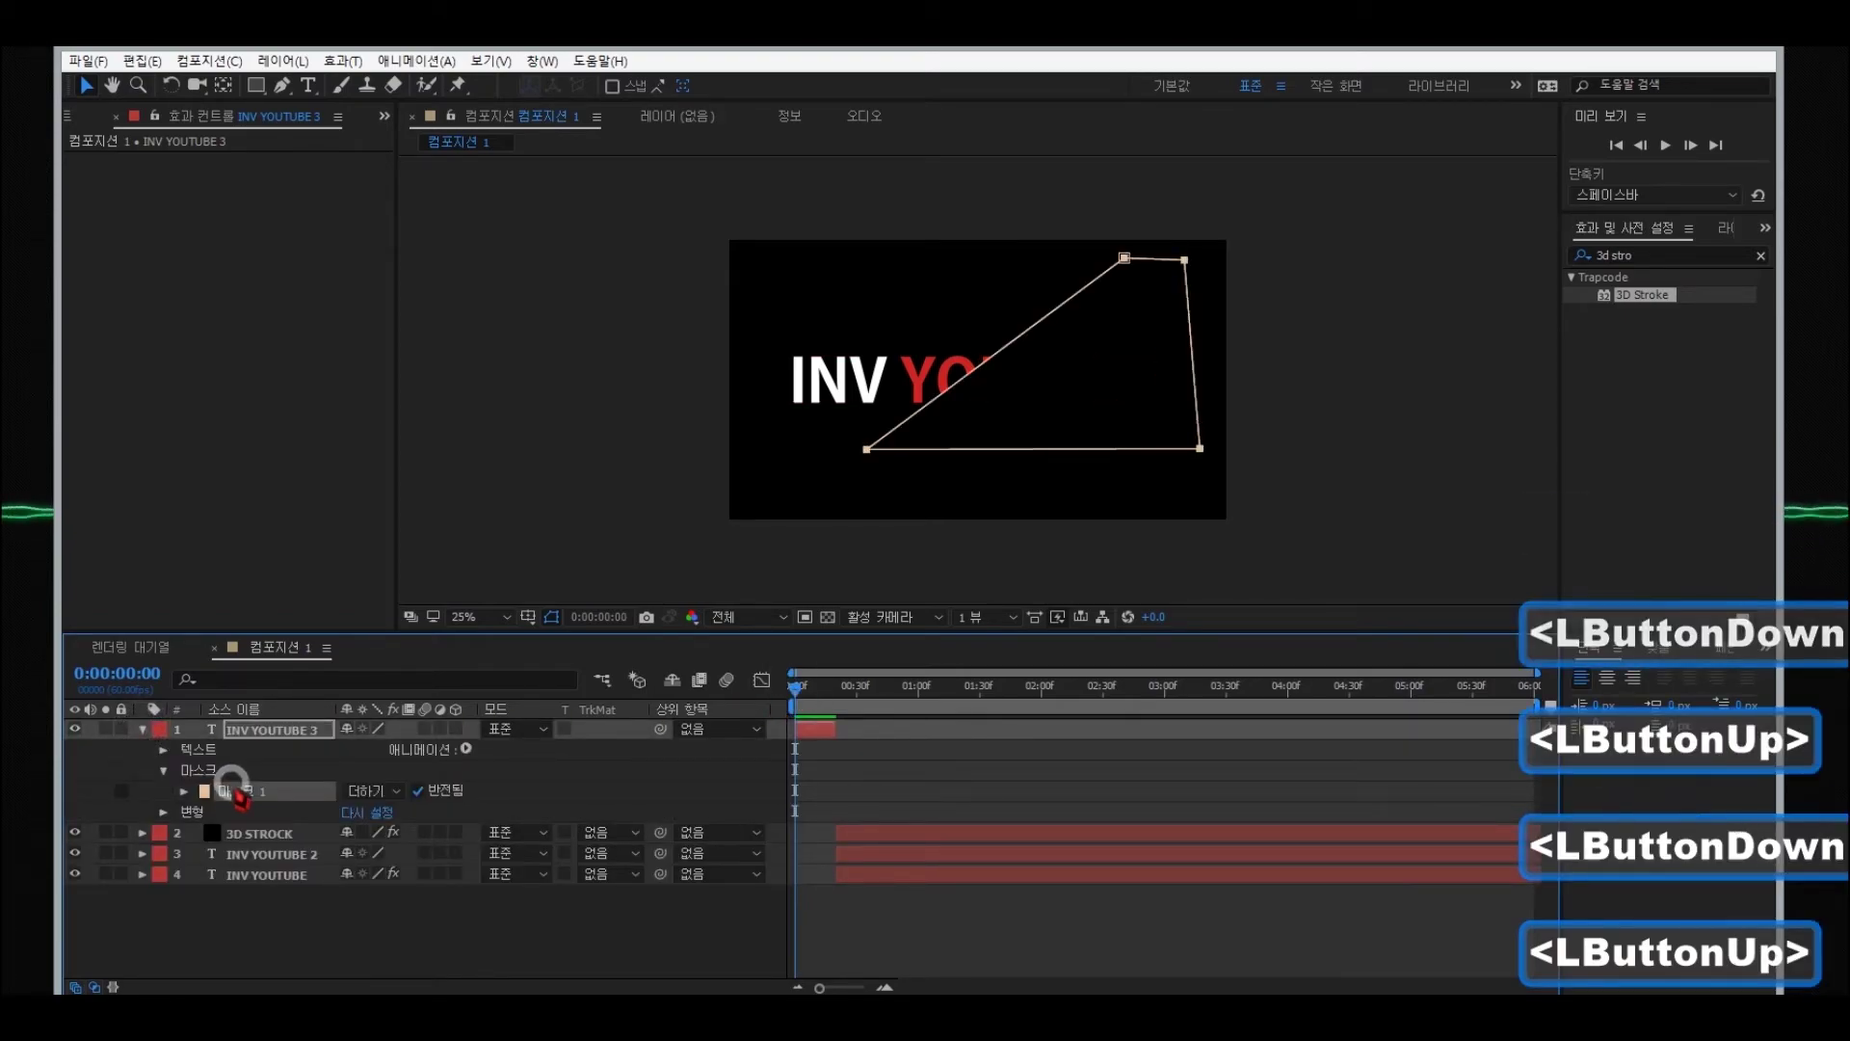
pyautogui.press('Delete')
# - Shift the 3D STROCK layer to start a few frames before the trimmed text ends, check the timing, and place the playhead at 0:00:00:13
pyautogui.click(800, 690)
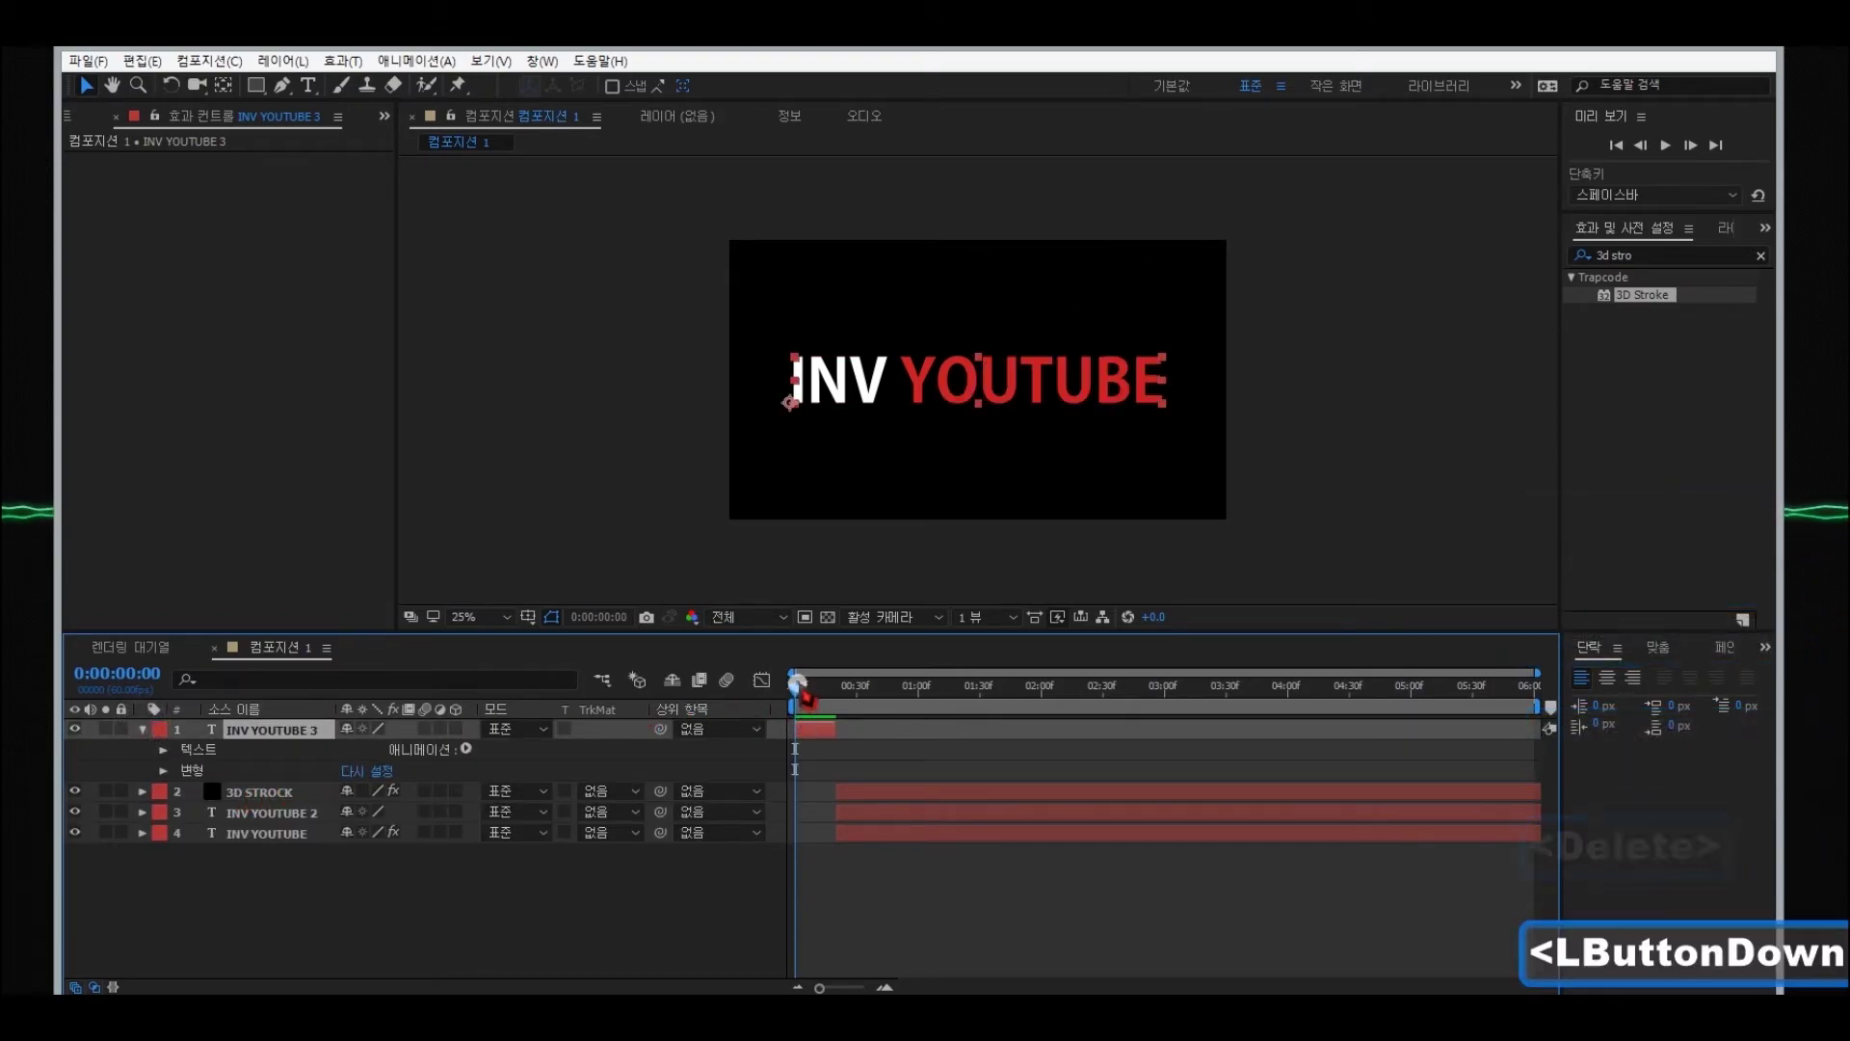
pyautogui.moveTo(831, 694); pyautogui.dragTo(847, 693)
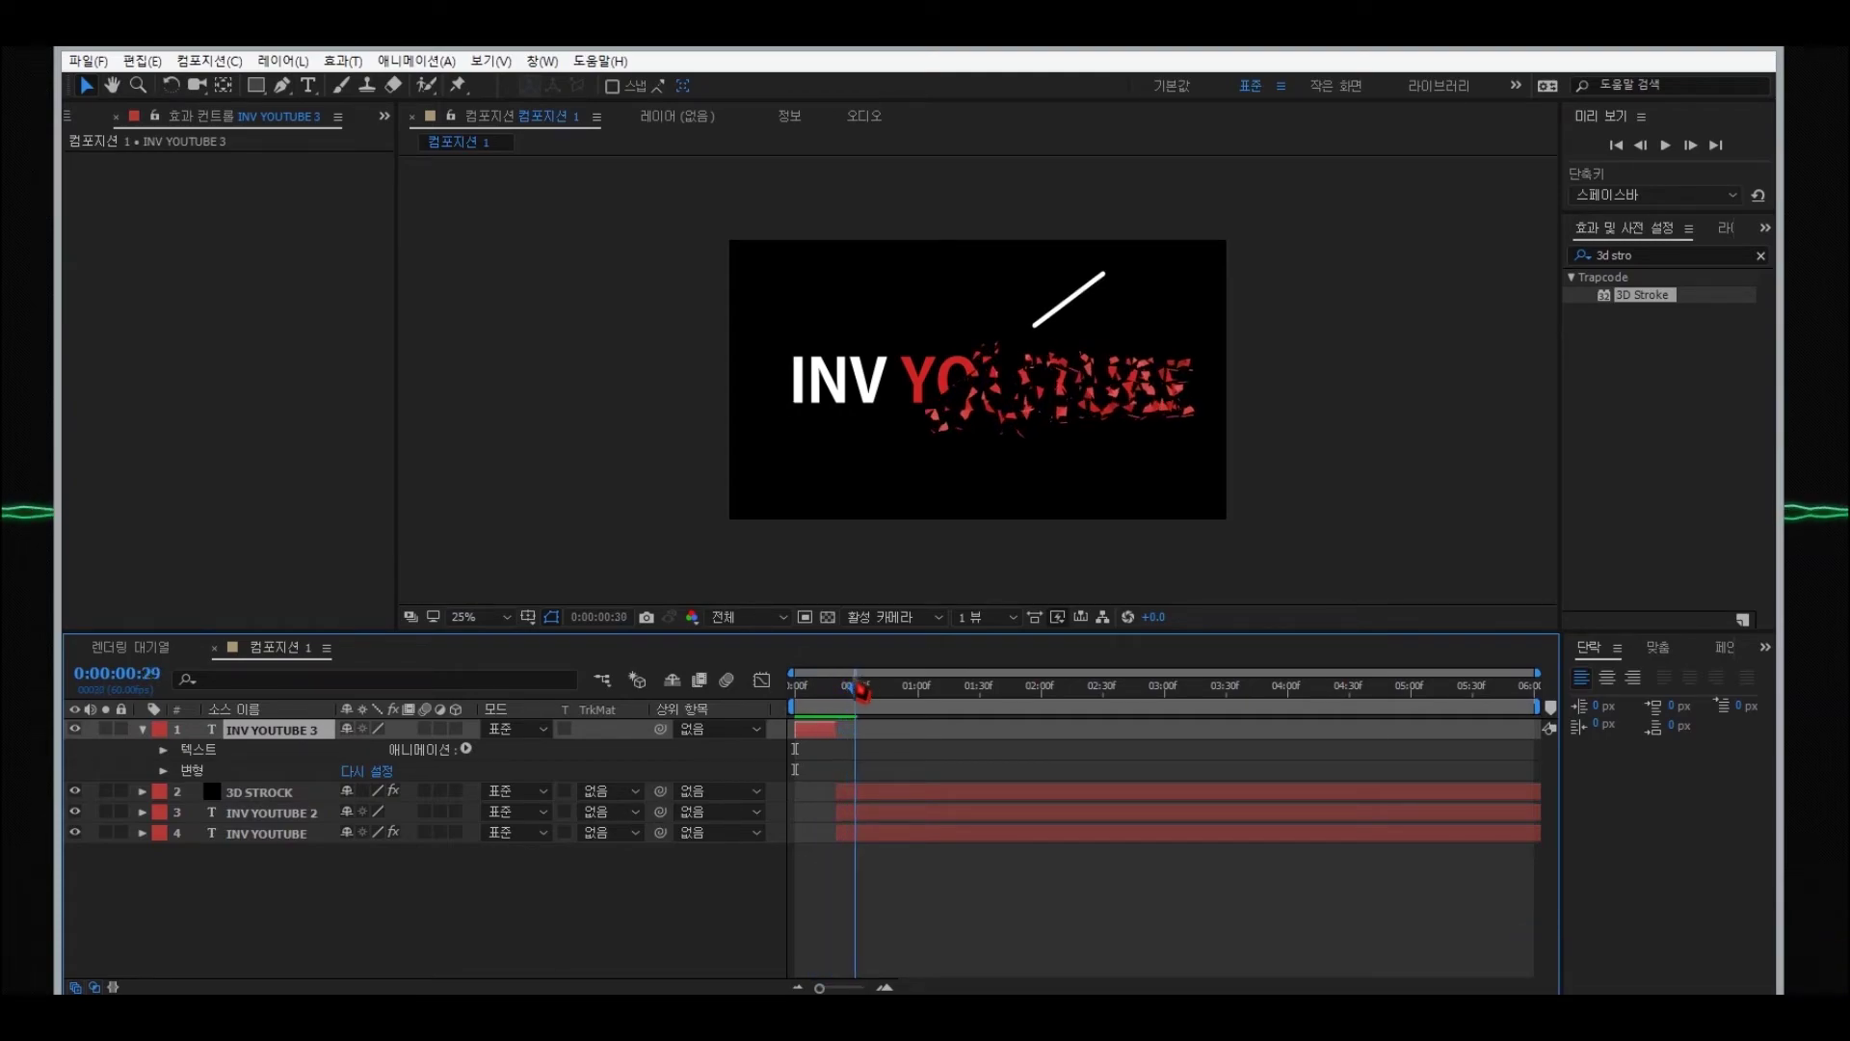
pyautogui.moveTo(849, 694)
pyautogui.mouseDown()
pyautogui.moveTo(848, 790)
pyautogui.moveTo(846, 725)
pyautogui.mouseUp()
pyautogui.click(864, 790)
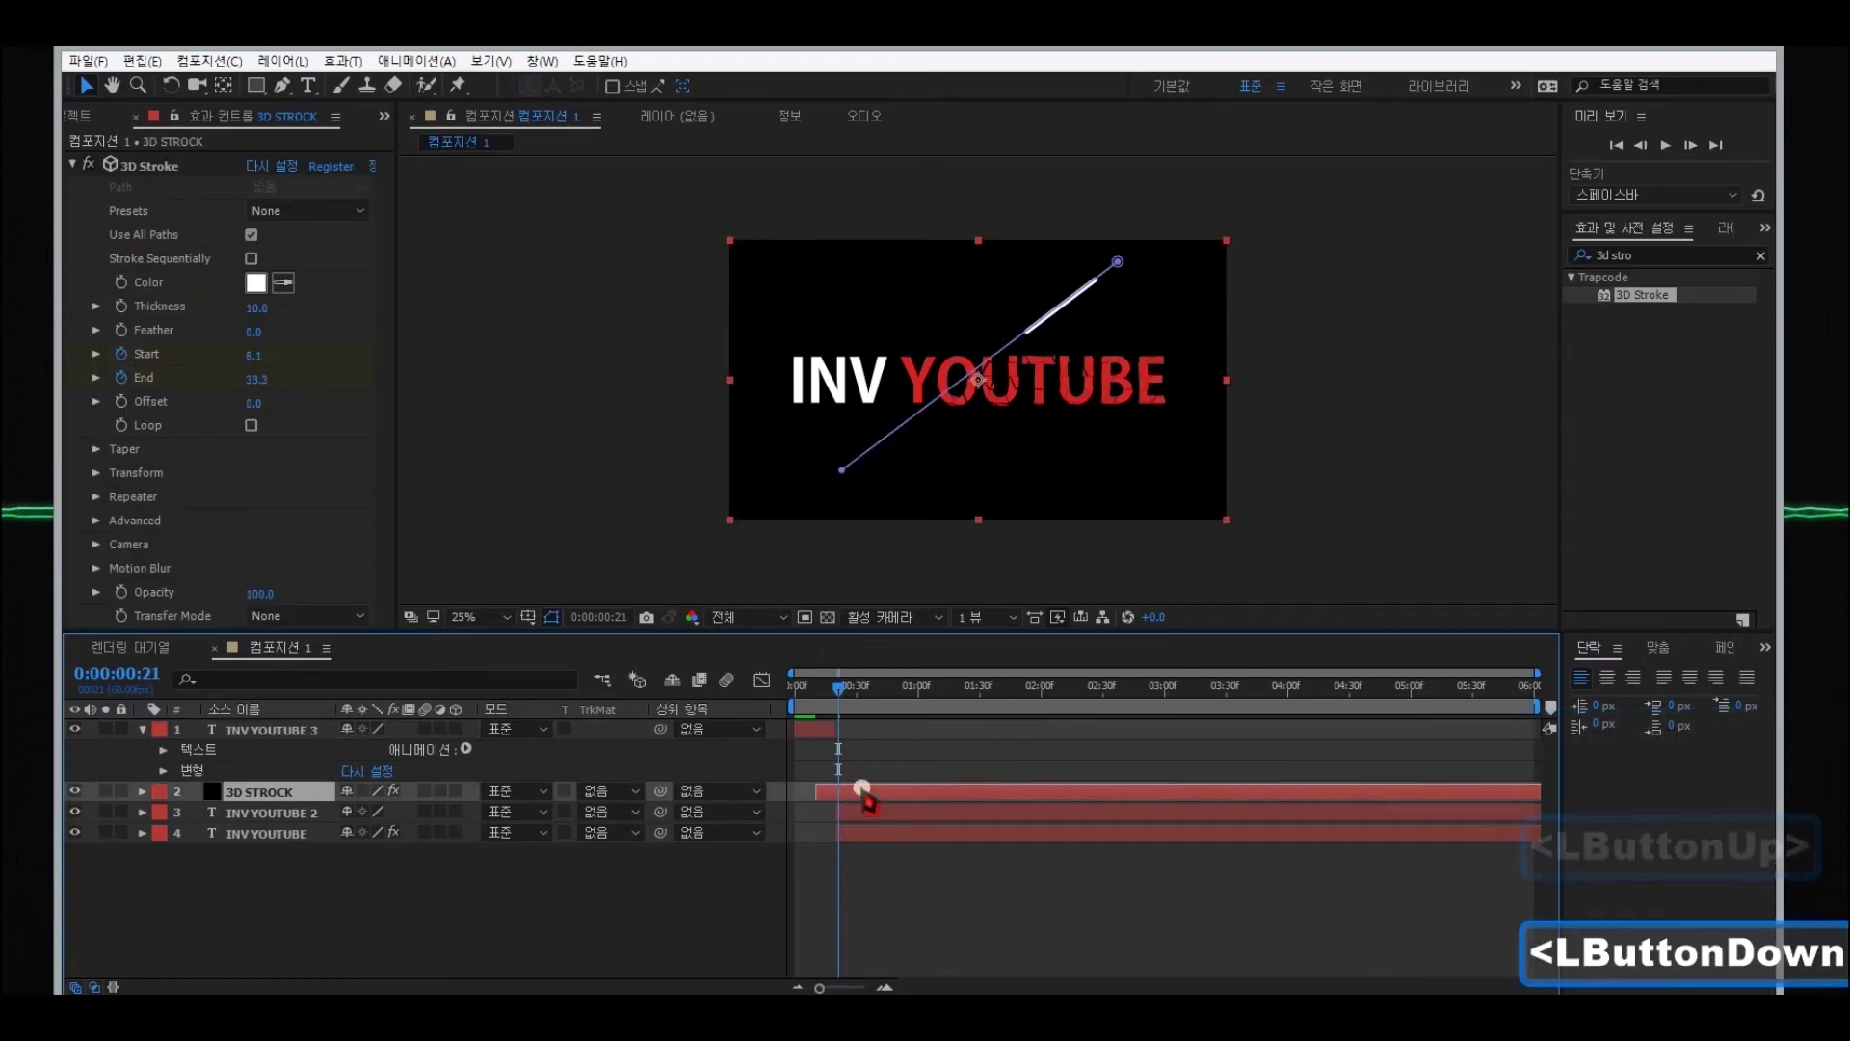
pyautogui.moveTo(860, 800); pyautogui.dragTo(863, 797)
pyautogui.click(838, 692)
pyautogui.moveTo(827, 701); pyautogui.dragTo(848, 702)
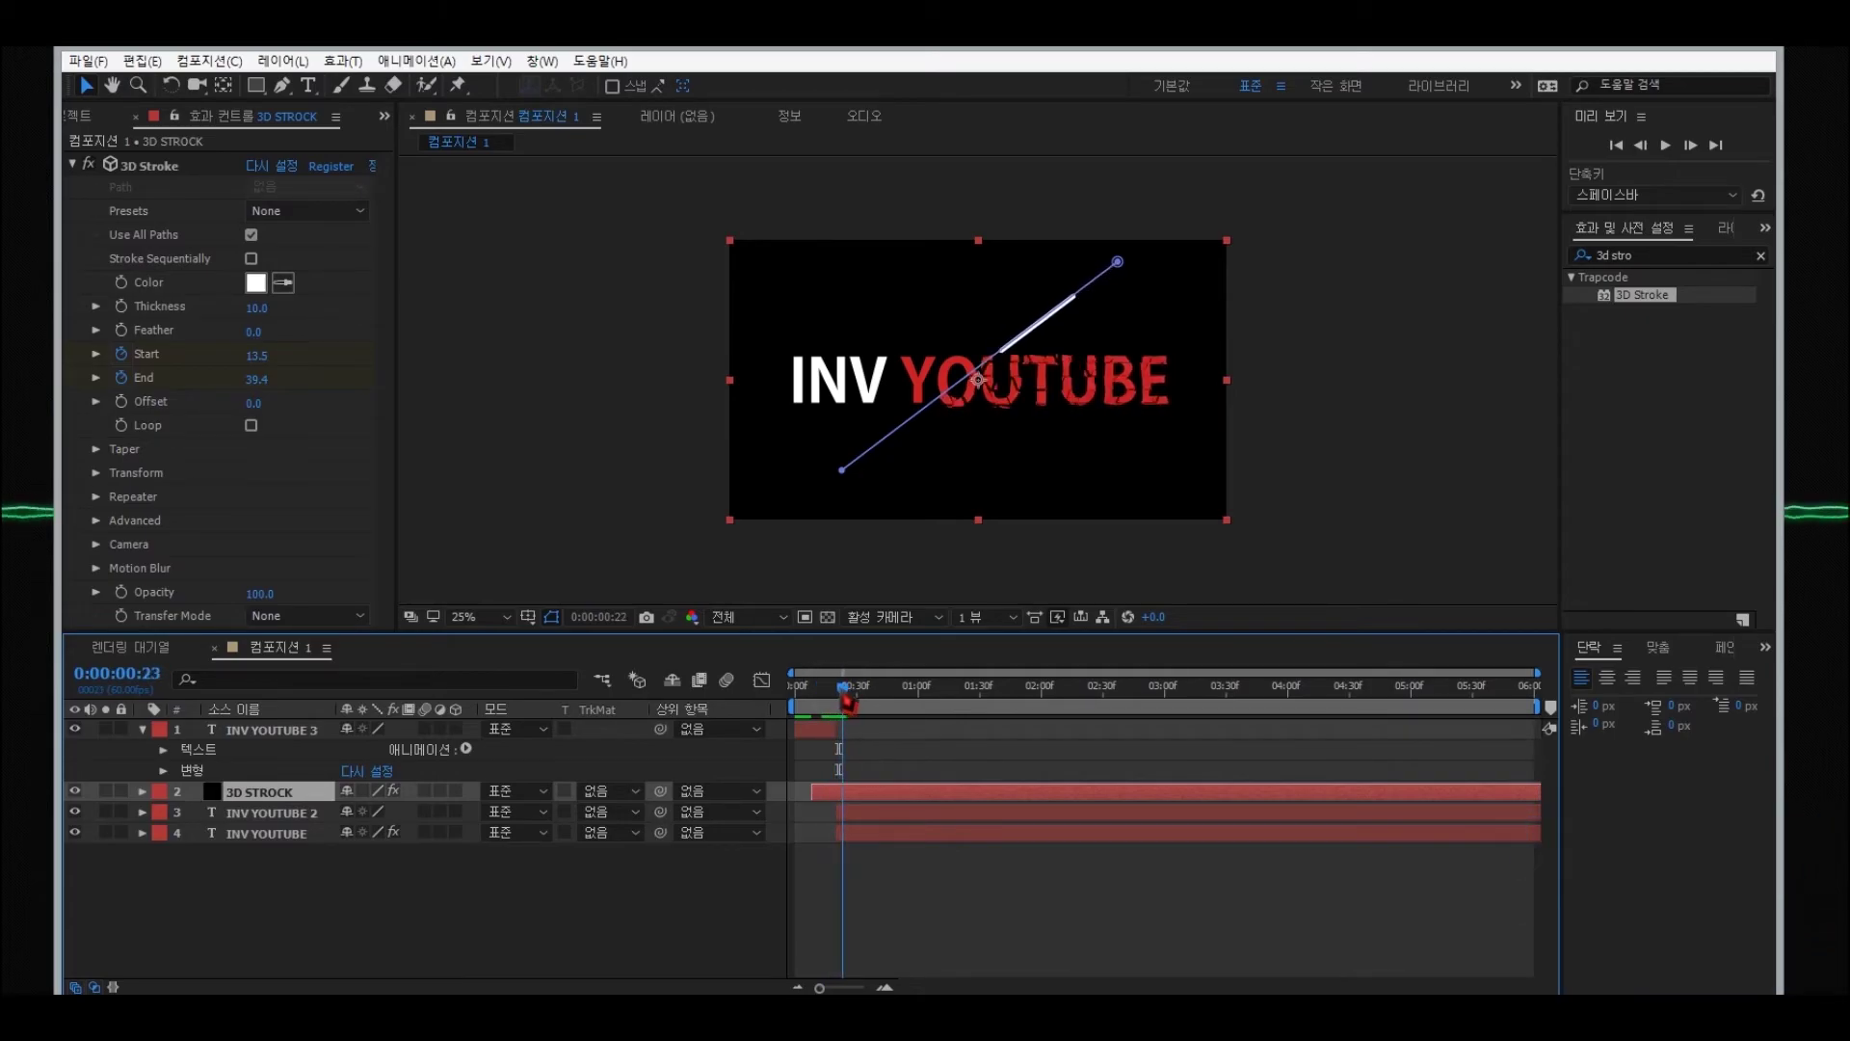
pyautogui.moveTo(844, 705); pyautogui.dragTo(822, 702)
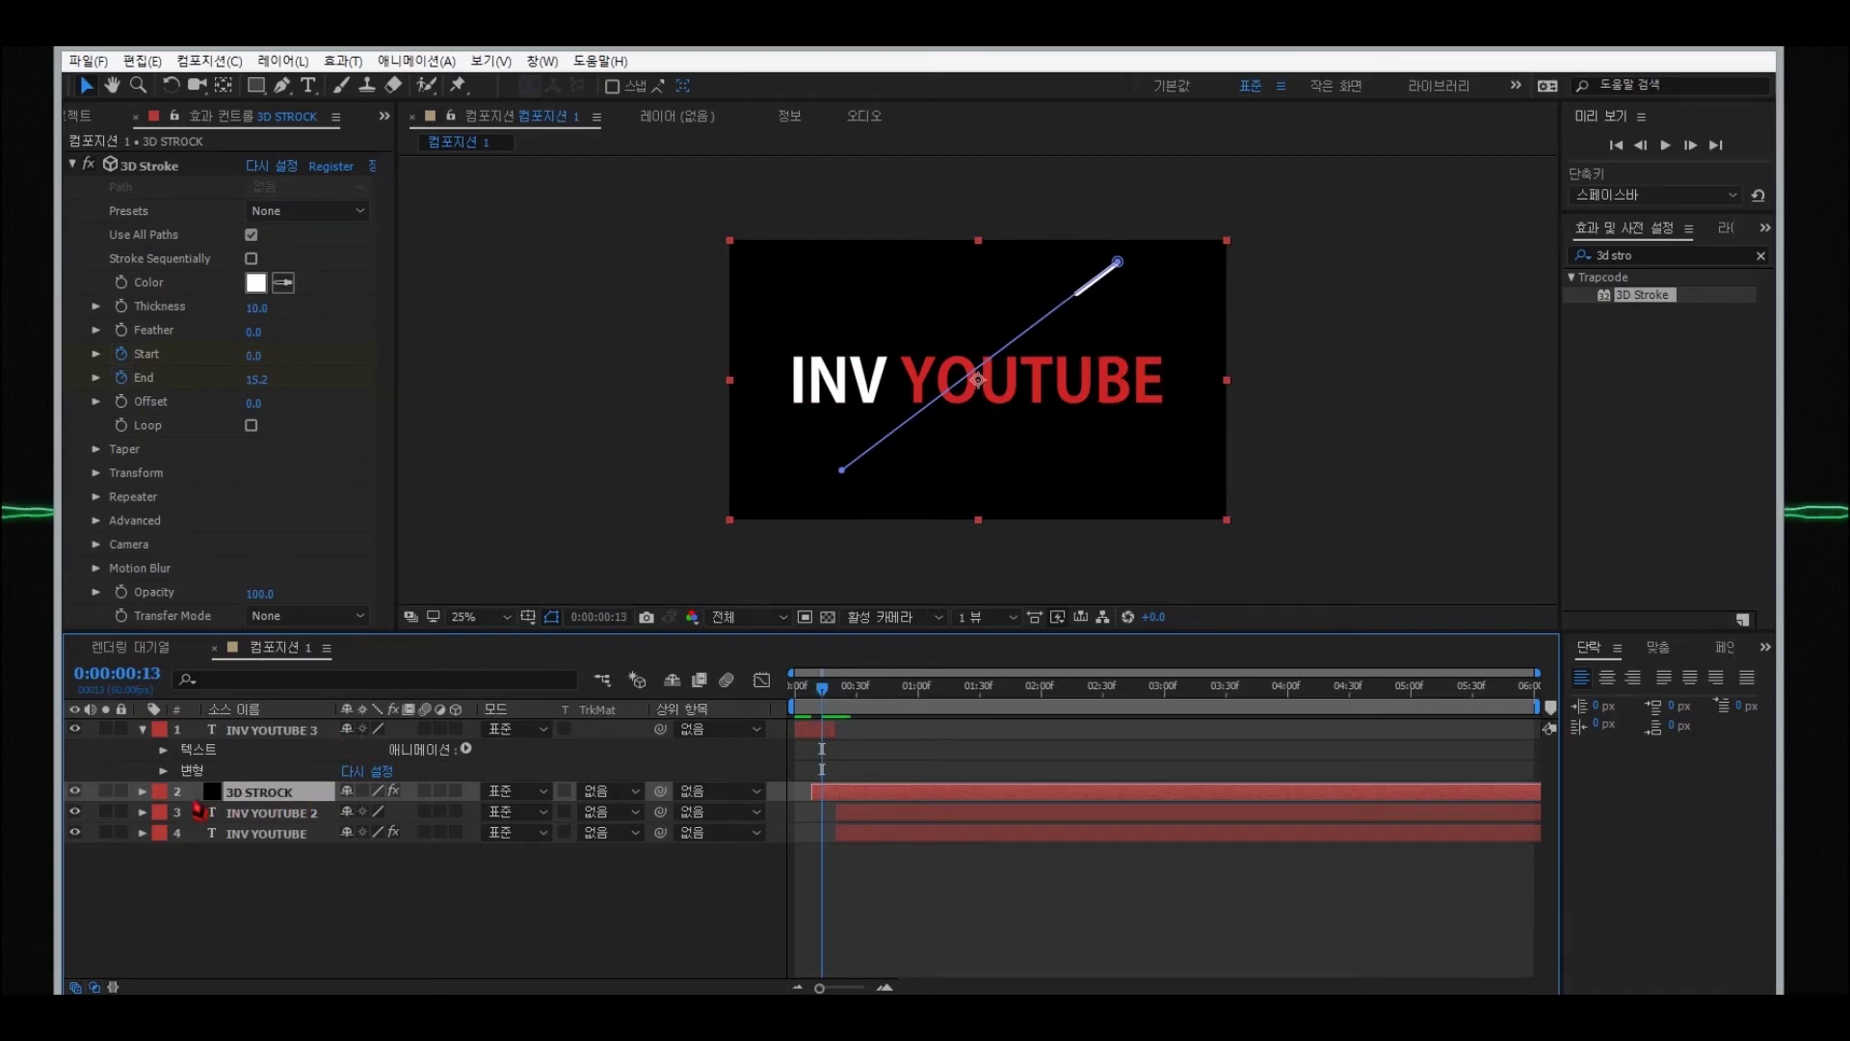
# - Duplicate the 3D STROCK layer and set the lower copy's track matte to Luma Inverted
pyautogui.hotkey('ctrl', 'd')
pyautogui.click(609, 812)
pyautogui.click(686, 942)
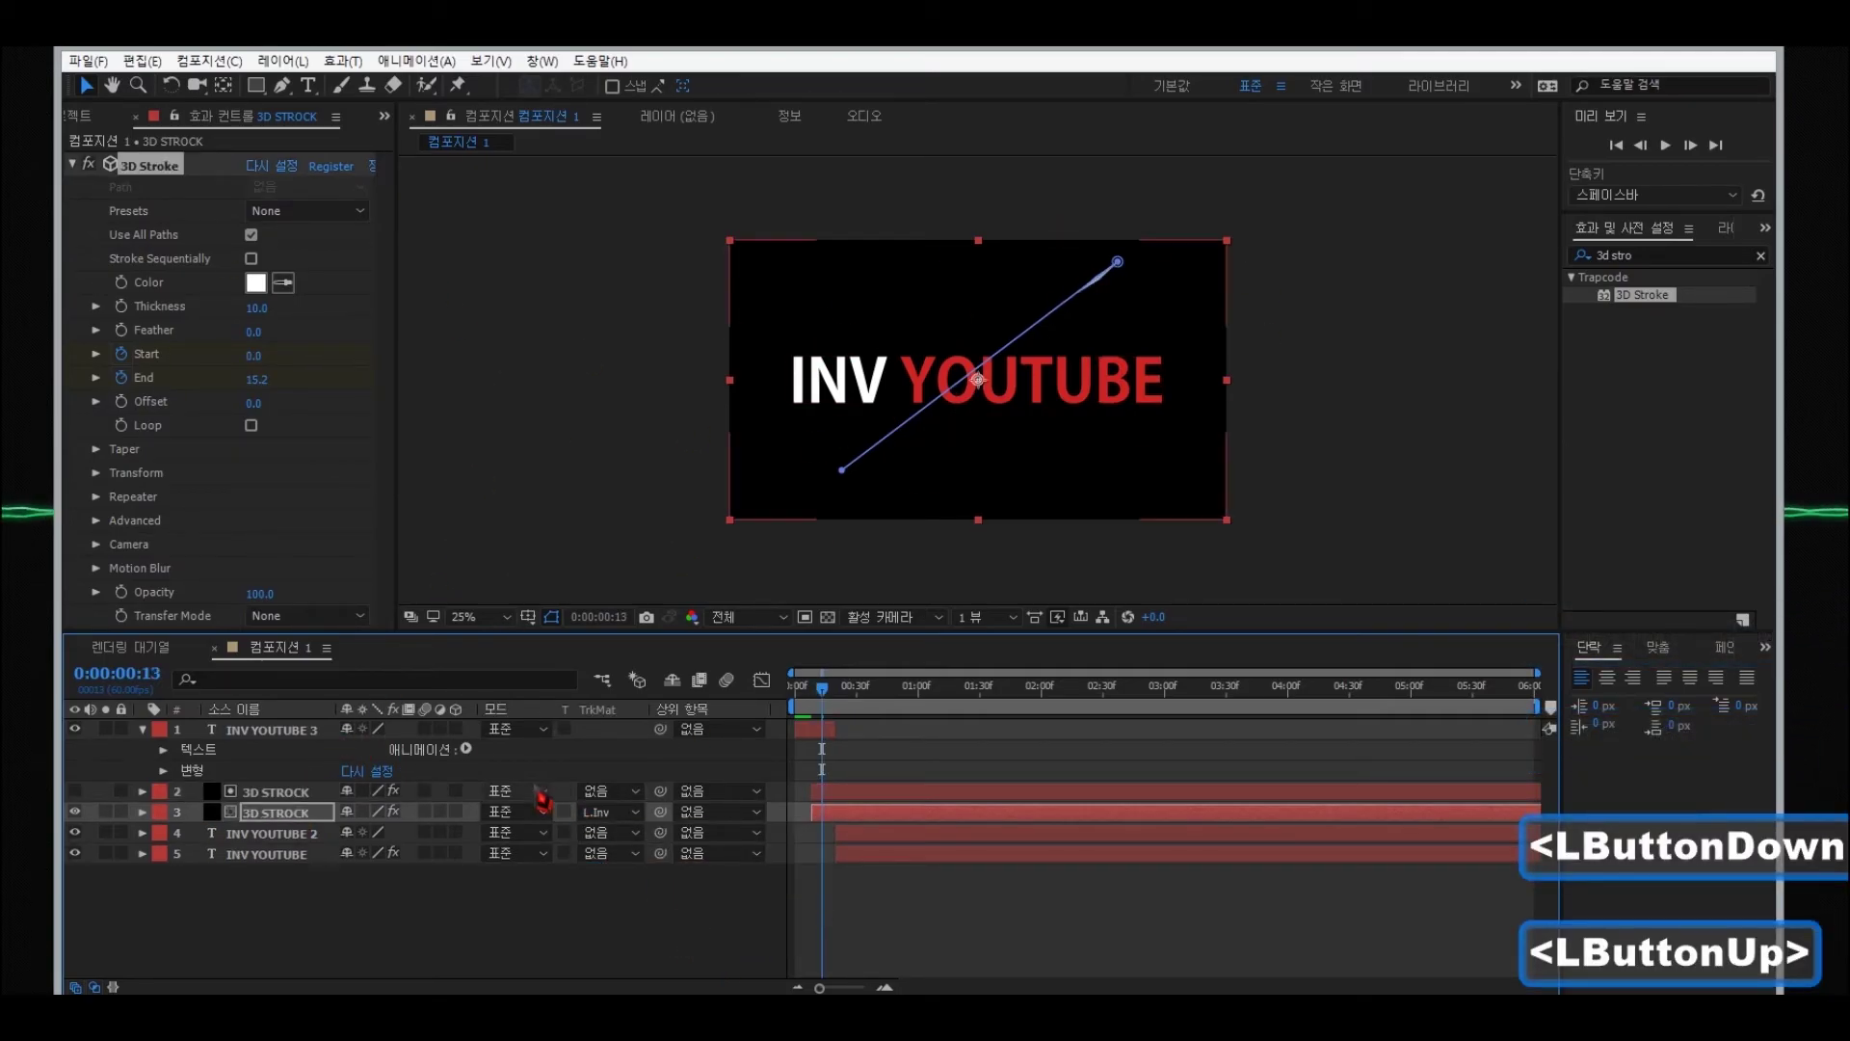
# - Offset the matted lower 3D STROCK layer slightly down and to the right of its matte layer
pyautogui.scroll(2, 918, 404)
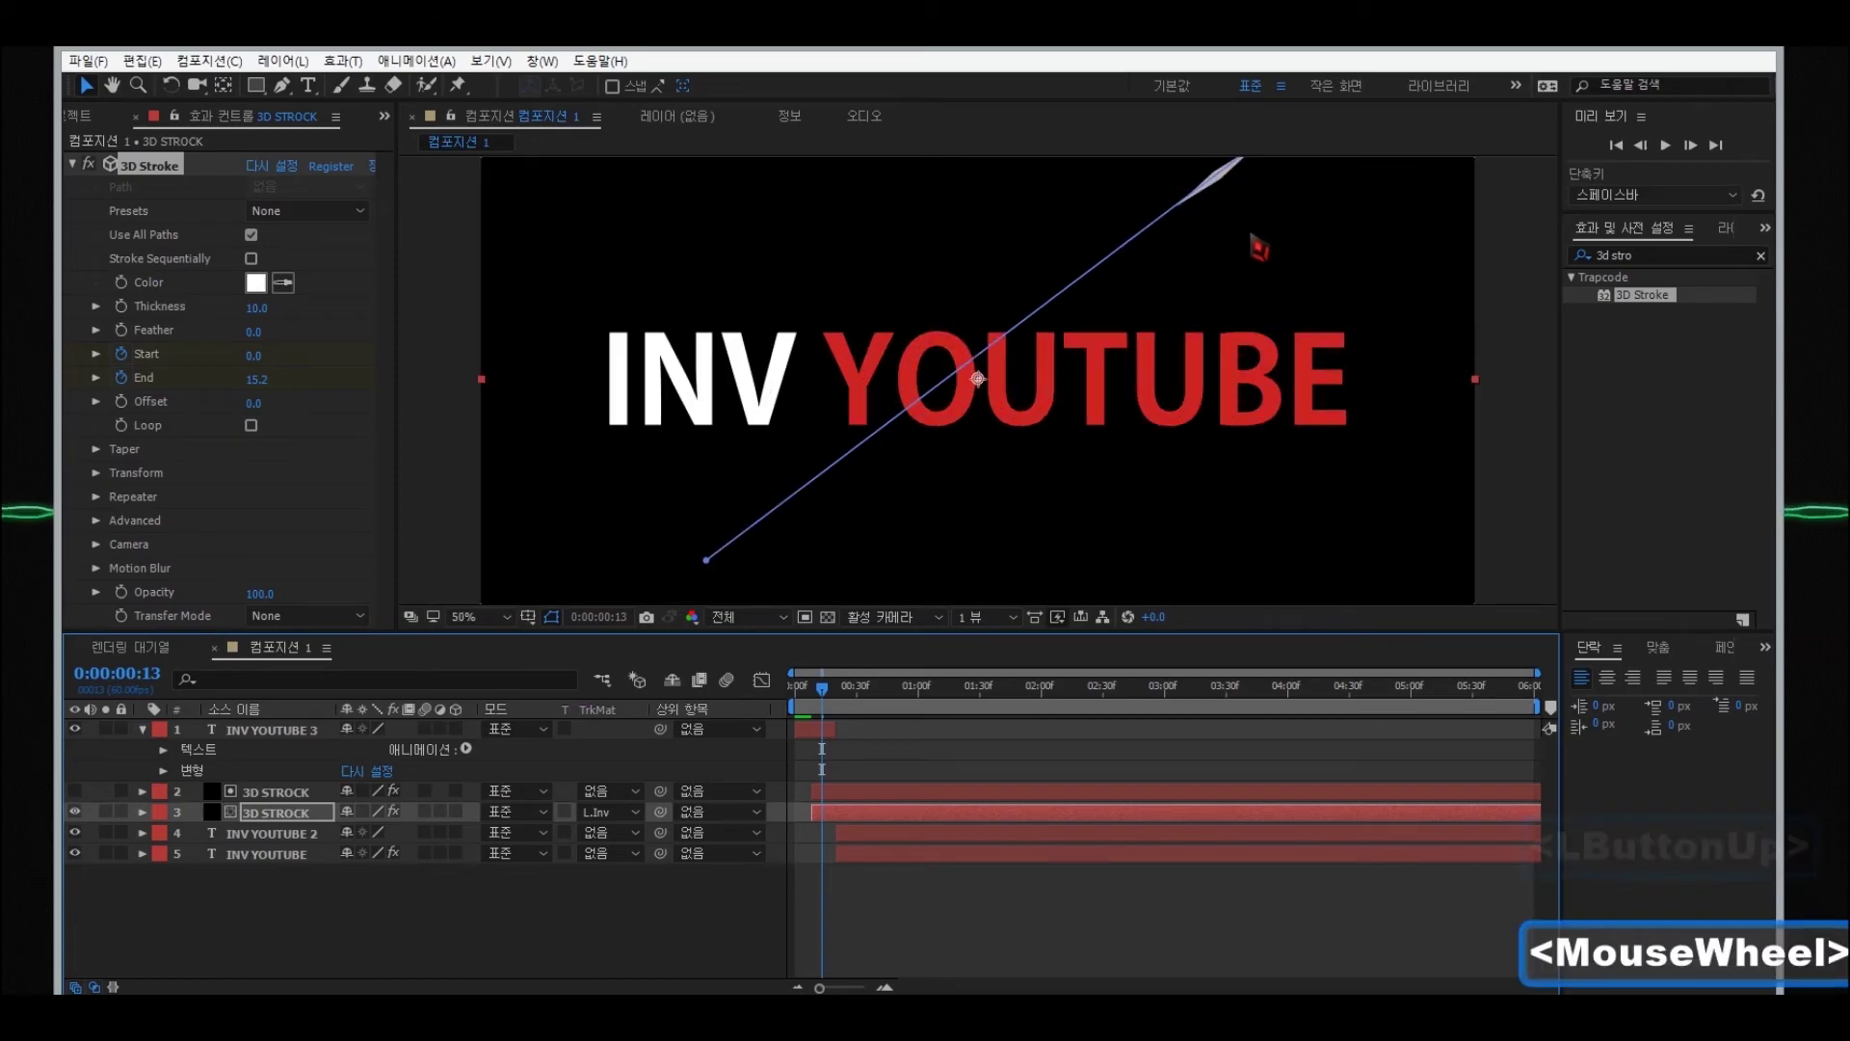
pyautogui.click(113, 85)
pyautogui.moveTo(1233, 154); pyautogui.dragTo(1141, 314)
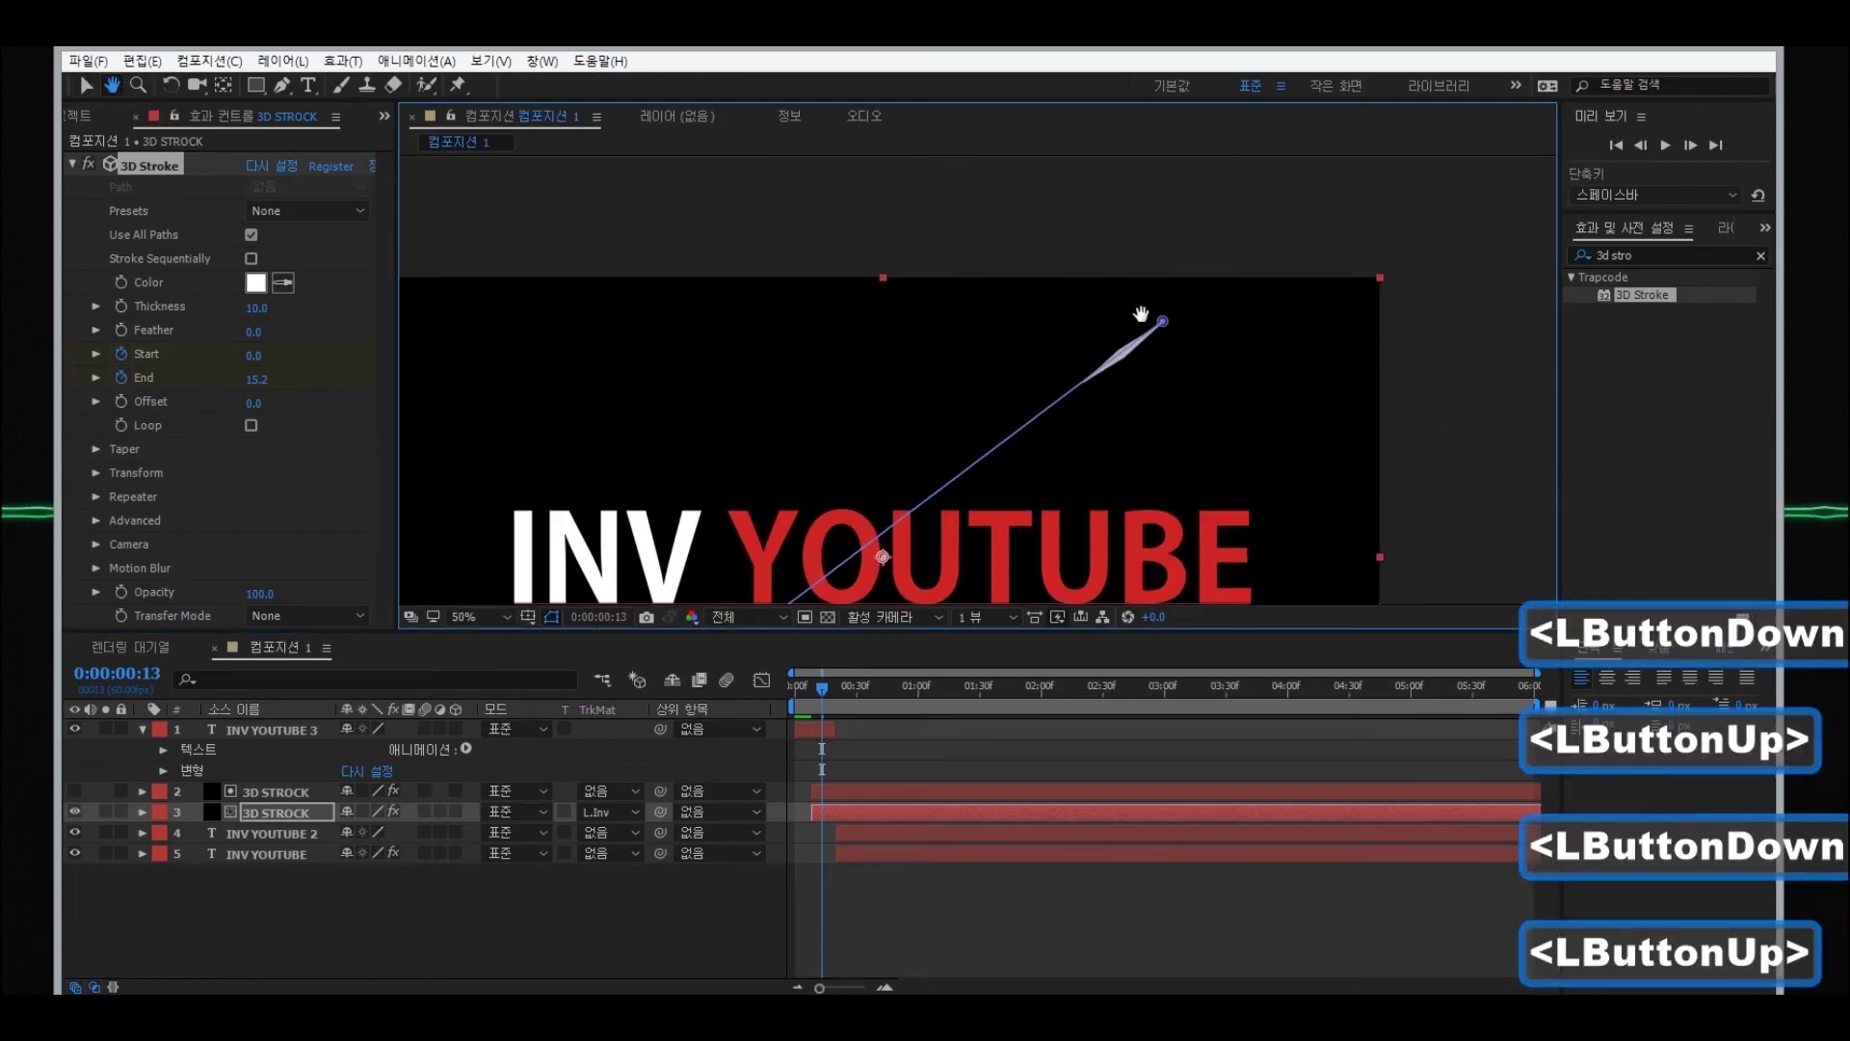
pyautogui.scroll(2, 1141, 314)
pyautogui.click(86, 84)
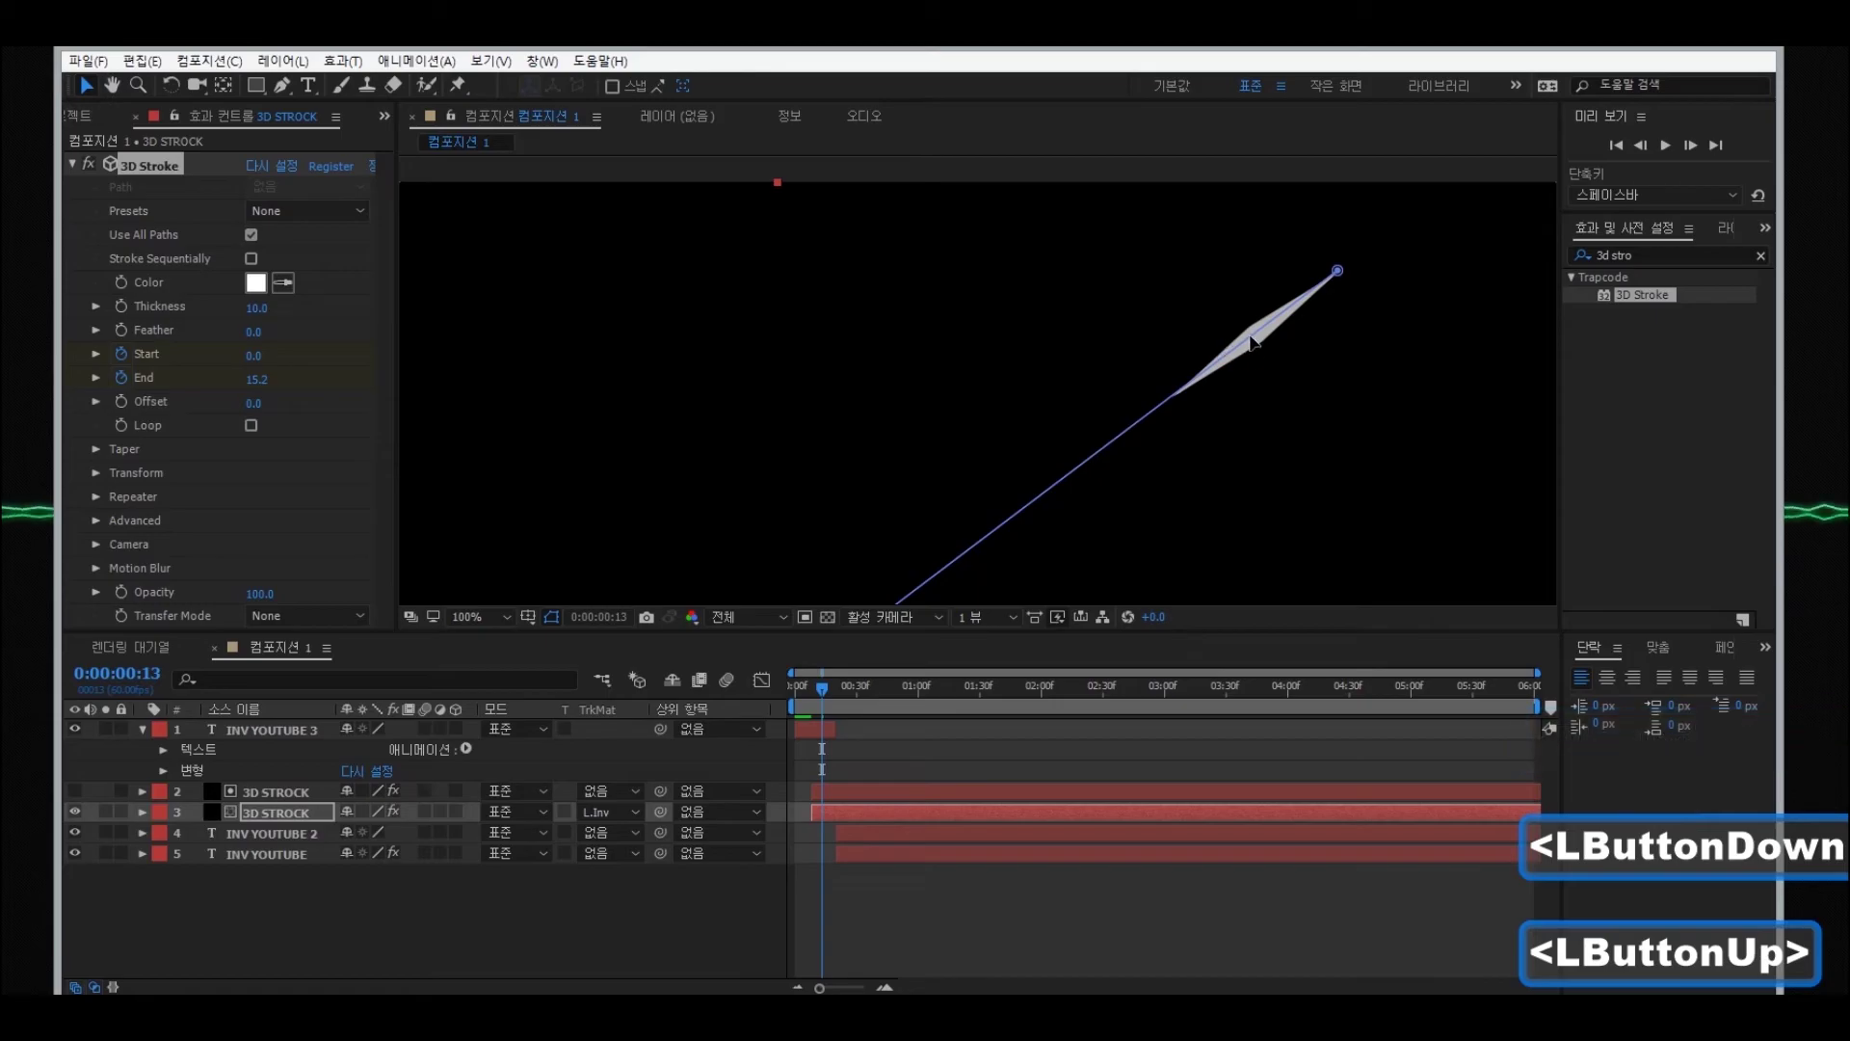
pyautogui.moveTo(1265, 356); pyautogui.dragTo(1262, 353)
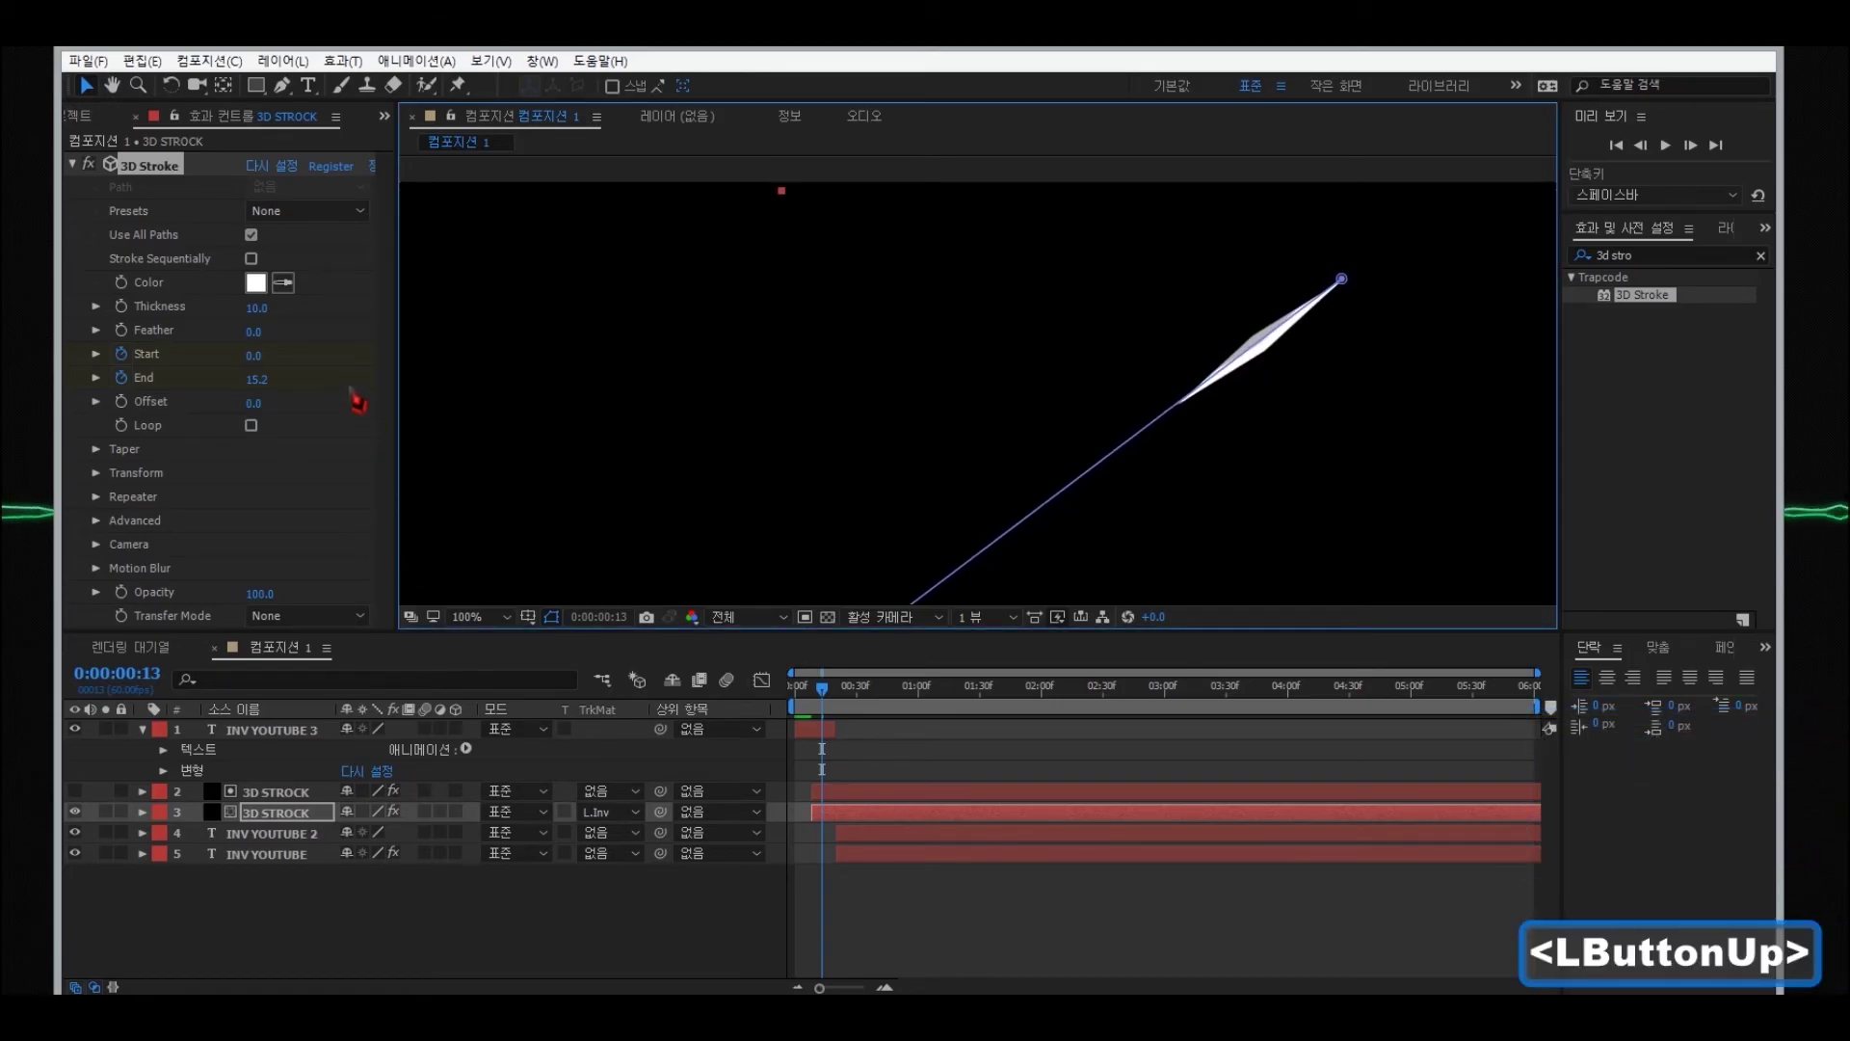
# - Set the 3D Stroke Thickness to 20 on both 3D STROCK layers and inspect the stroke
pyautogui.click(256, 309)
pyautogui.write('20')
pyautogui.press('Return')
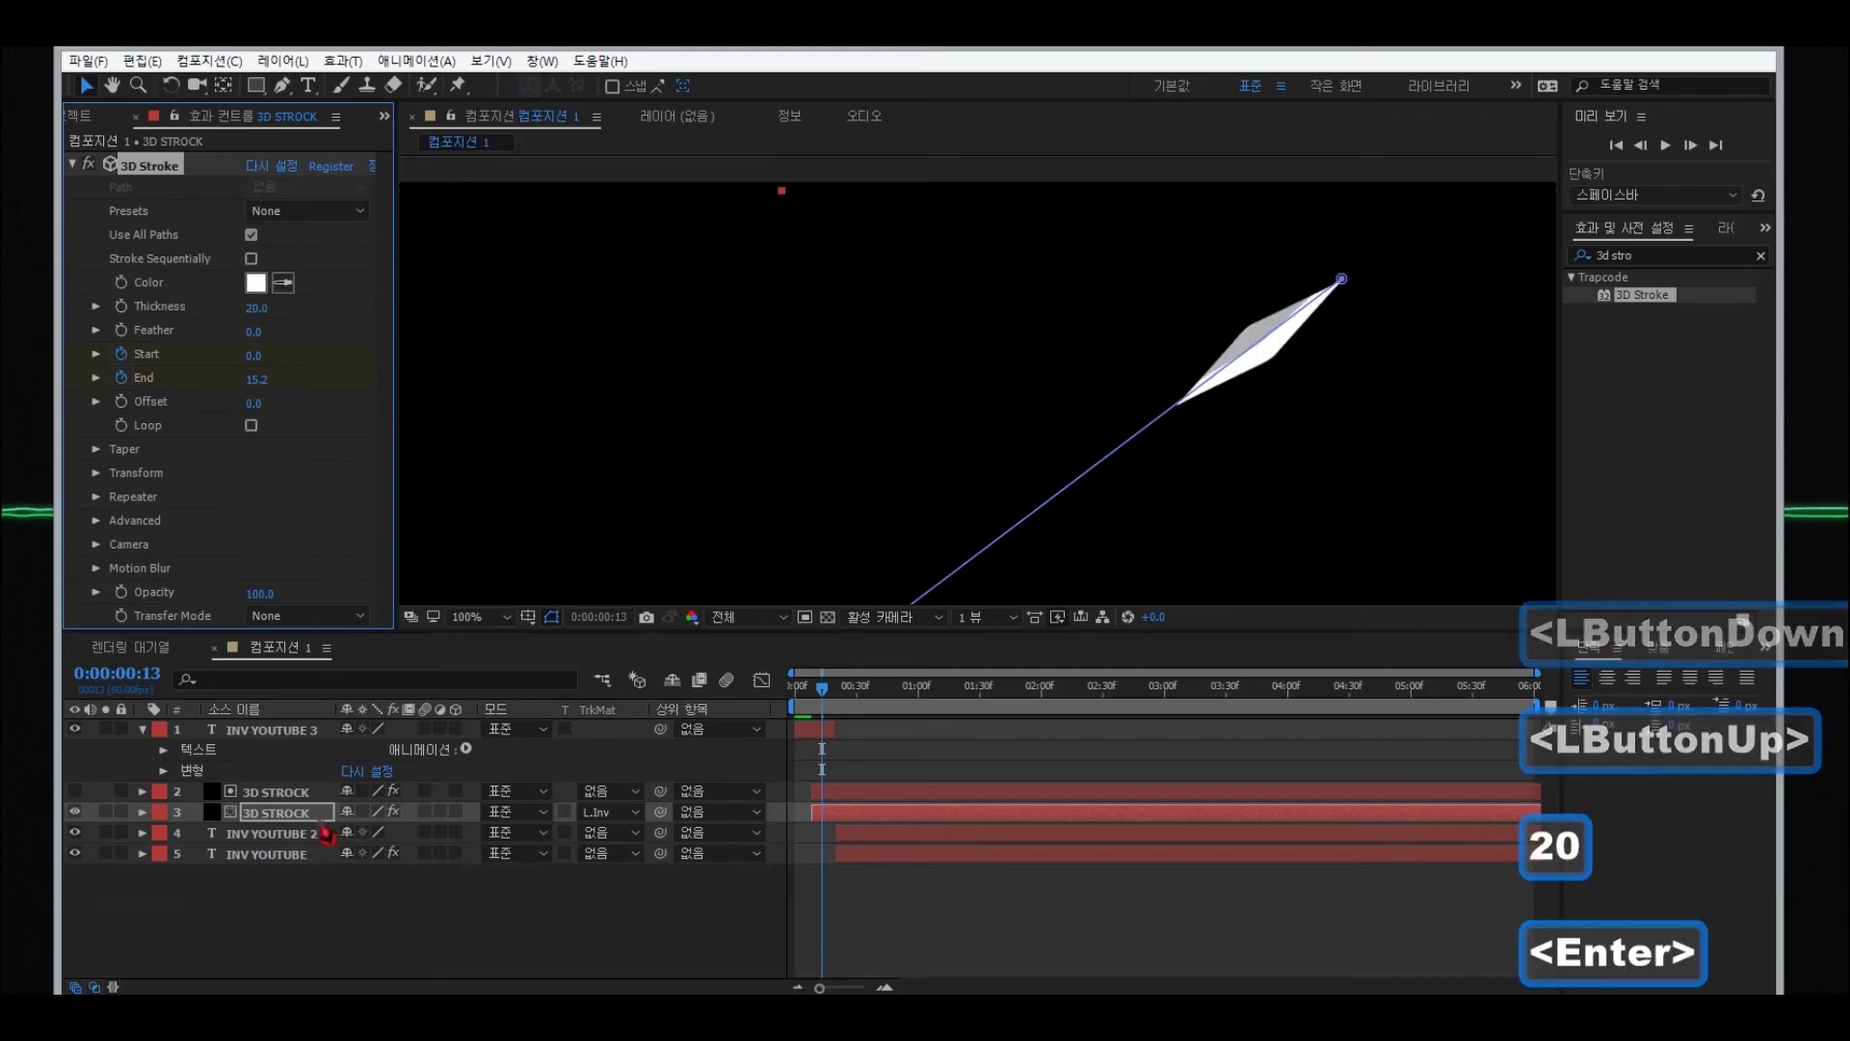
pyautogui.click(279, 790)
pyautogui.click(258, 309)
pyautogui.write('20')
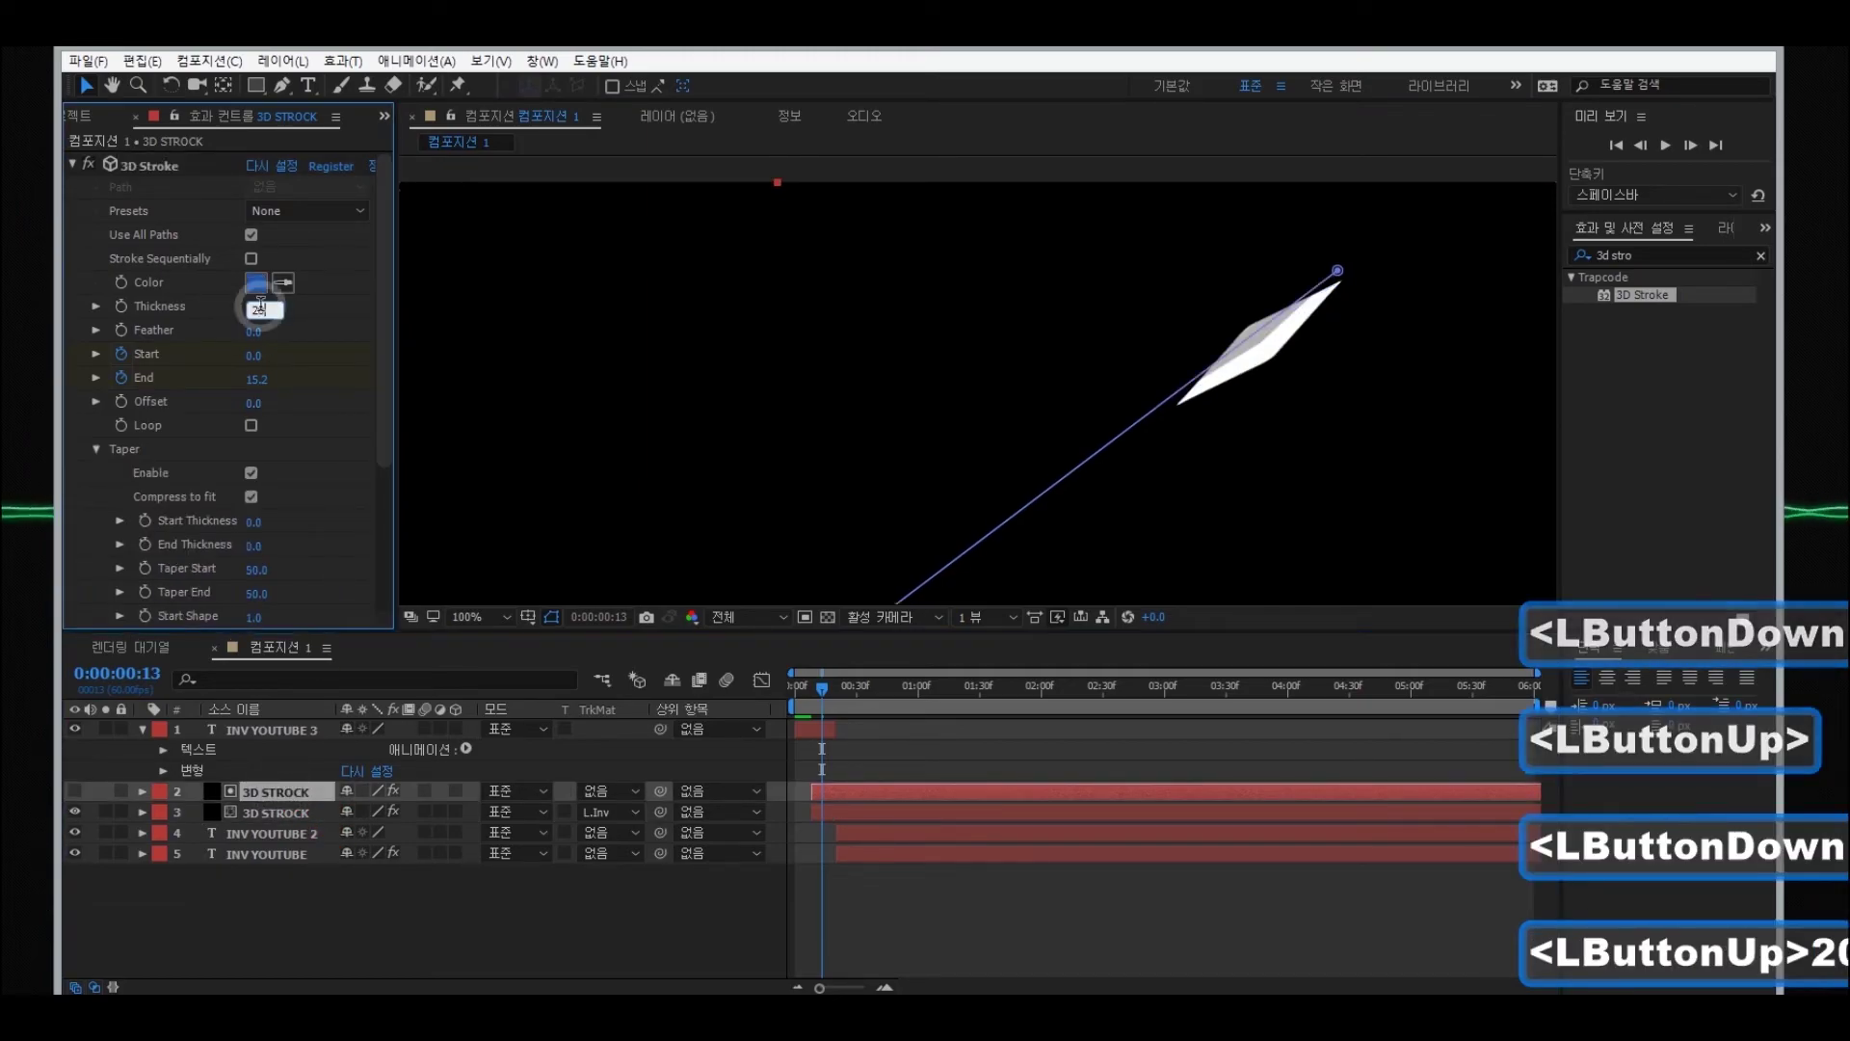
pyautogui.press('Return')
pyautogui.scroll(-2, 1331, 401)
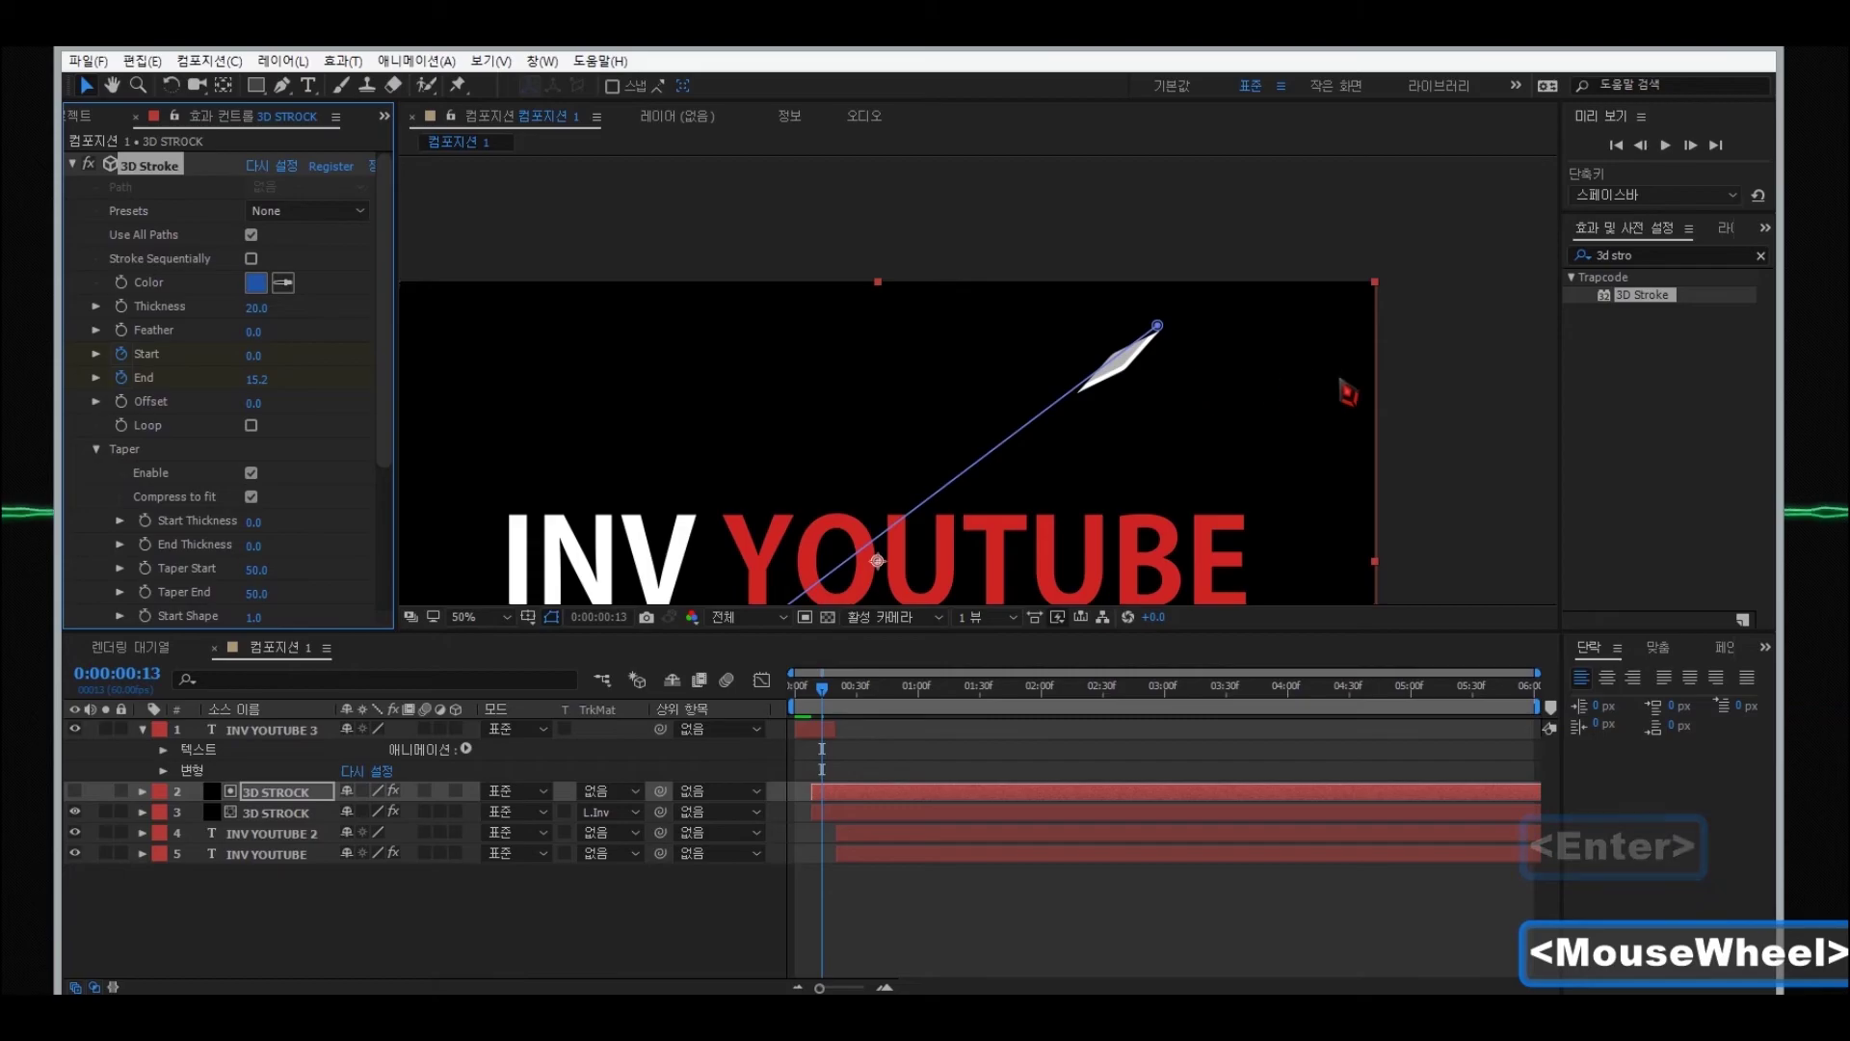
pyautogui.click(1434, 350)
pyautogui.scroll(-2, 1165, 301)
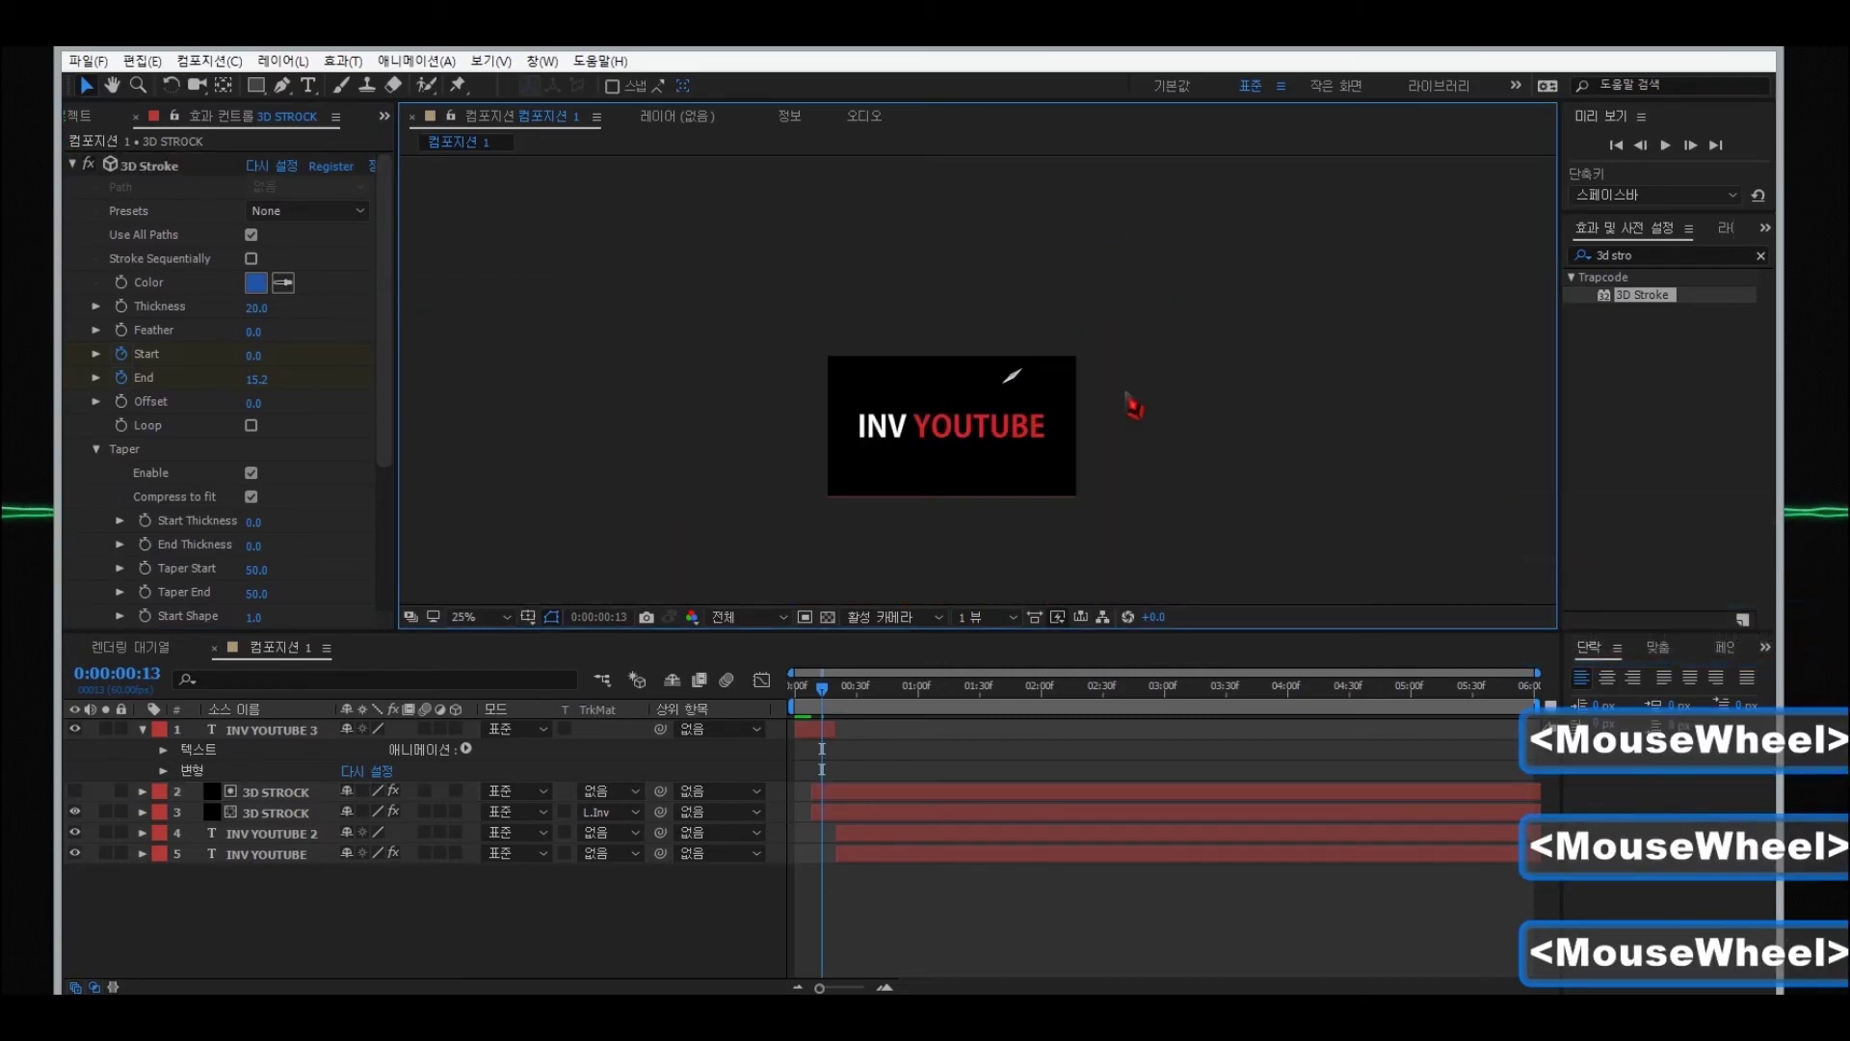
pyautogui.scroll(2, 1124, 417)
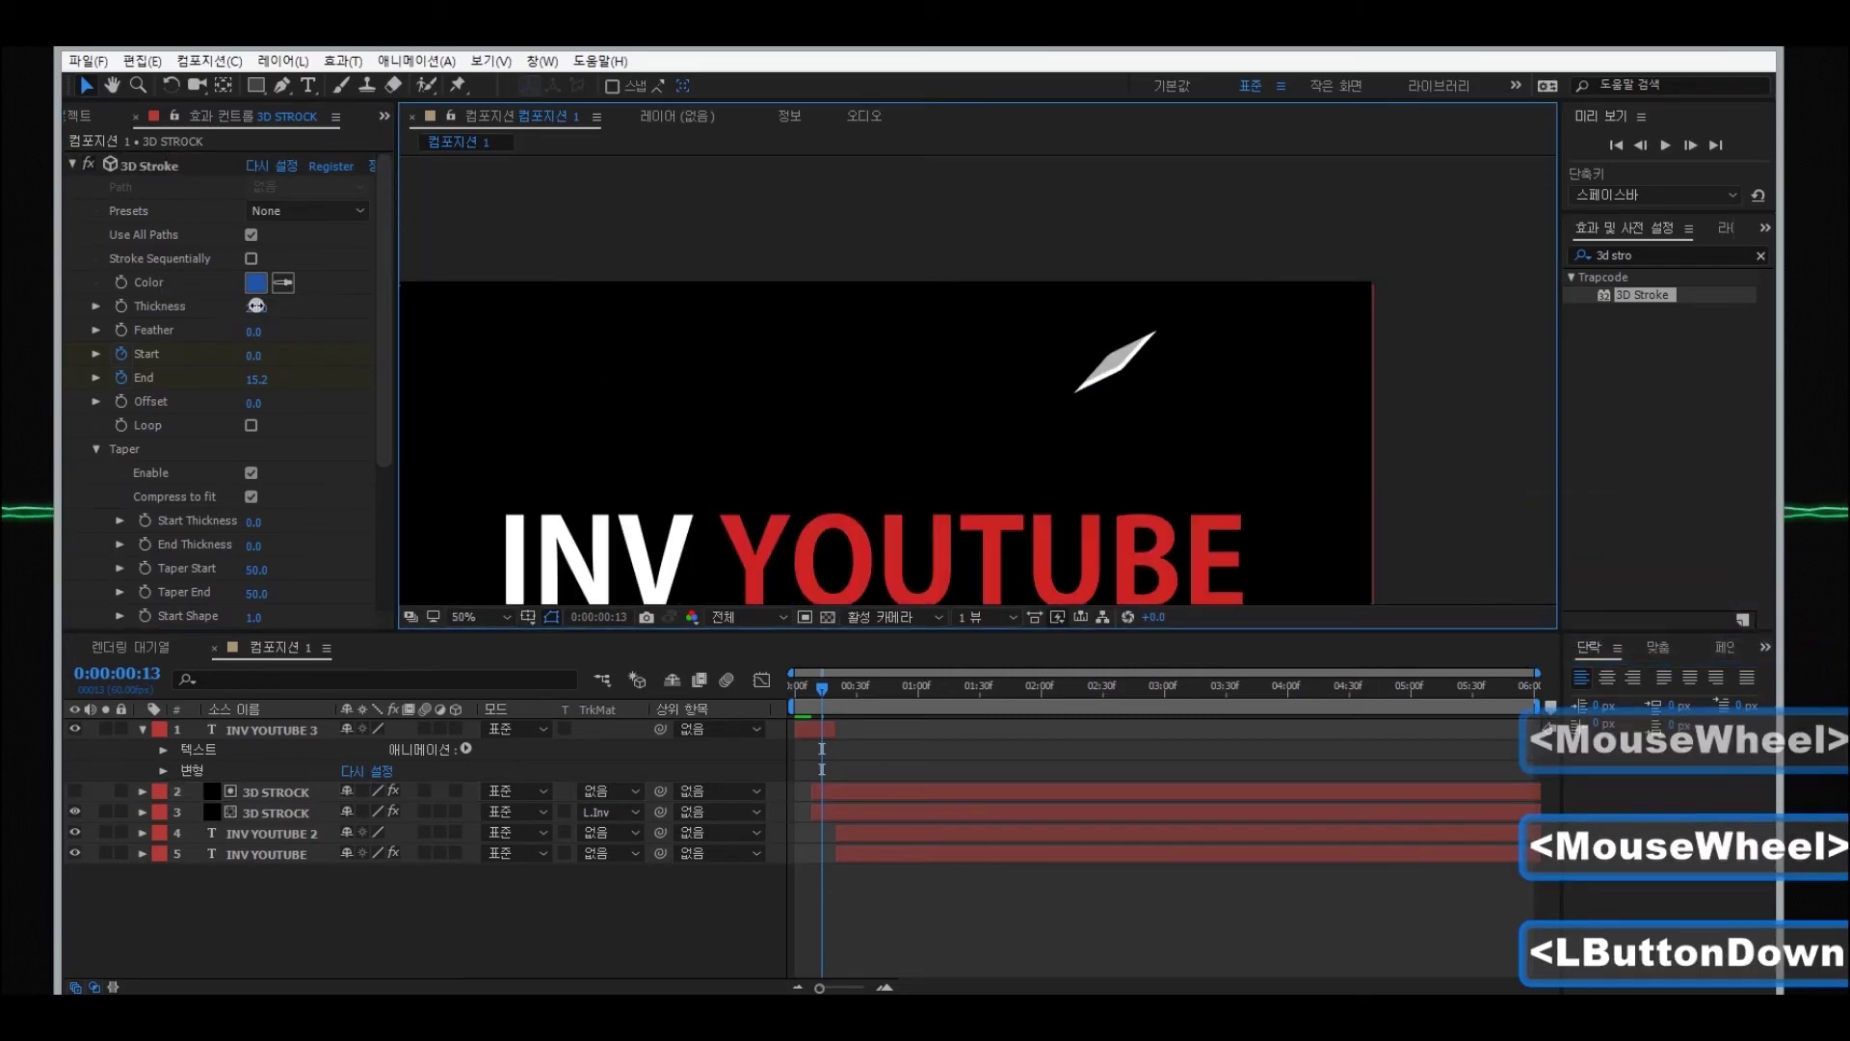
# - Set the 3D Stroke Thickness to 15 on both 3D STROCK layers and inspect the stroke without a layer selected
pyautogui.click(258, 309)
pyautogui.write('15')
pyautogui.press('Return')
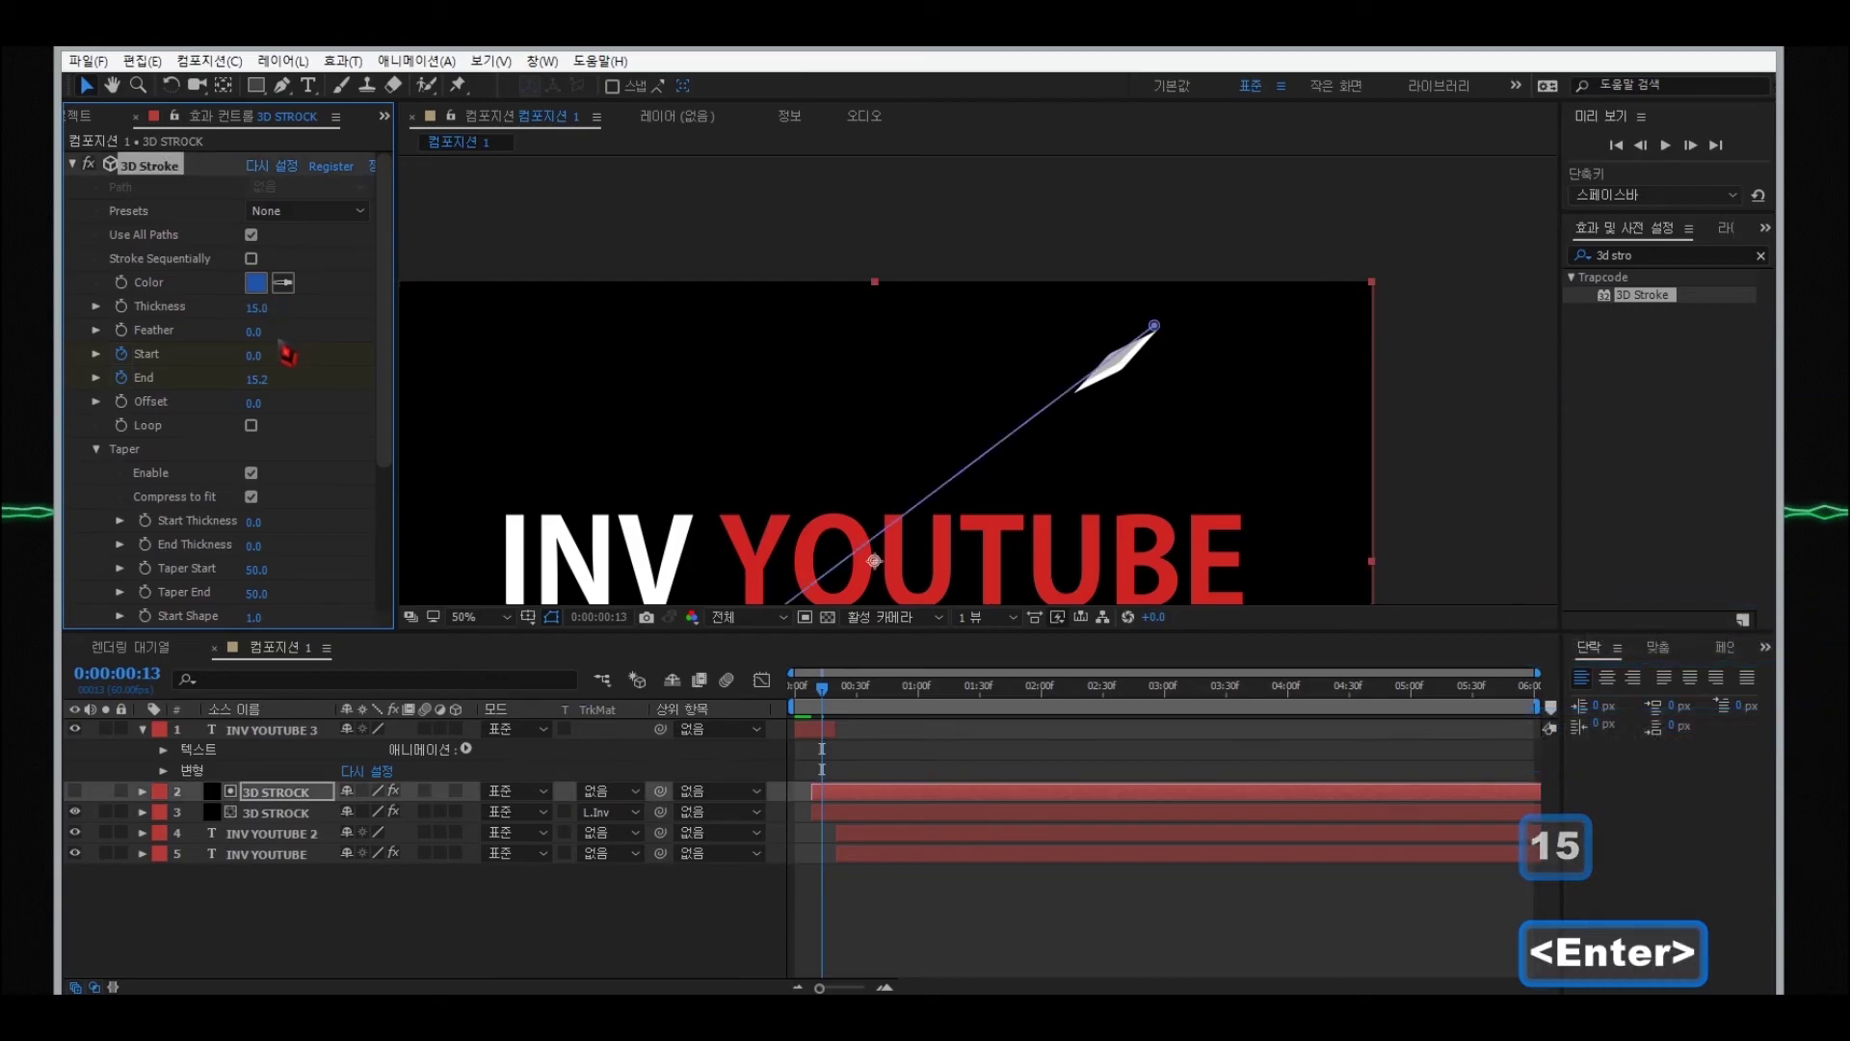
pyautogui.click(276, 812)
pyautogui.click(257, 308)
pyautogui.write('15')
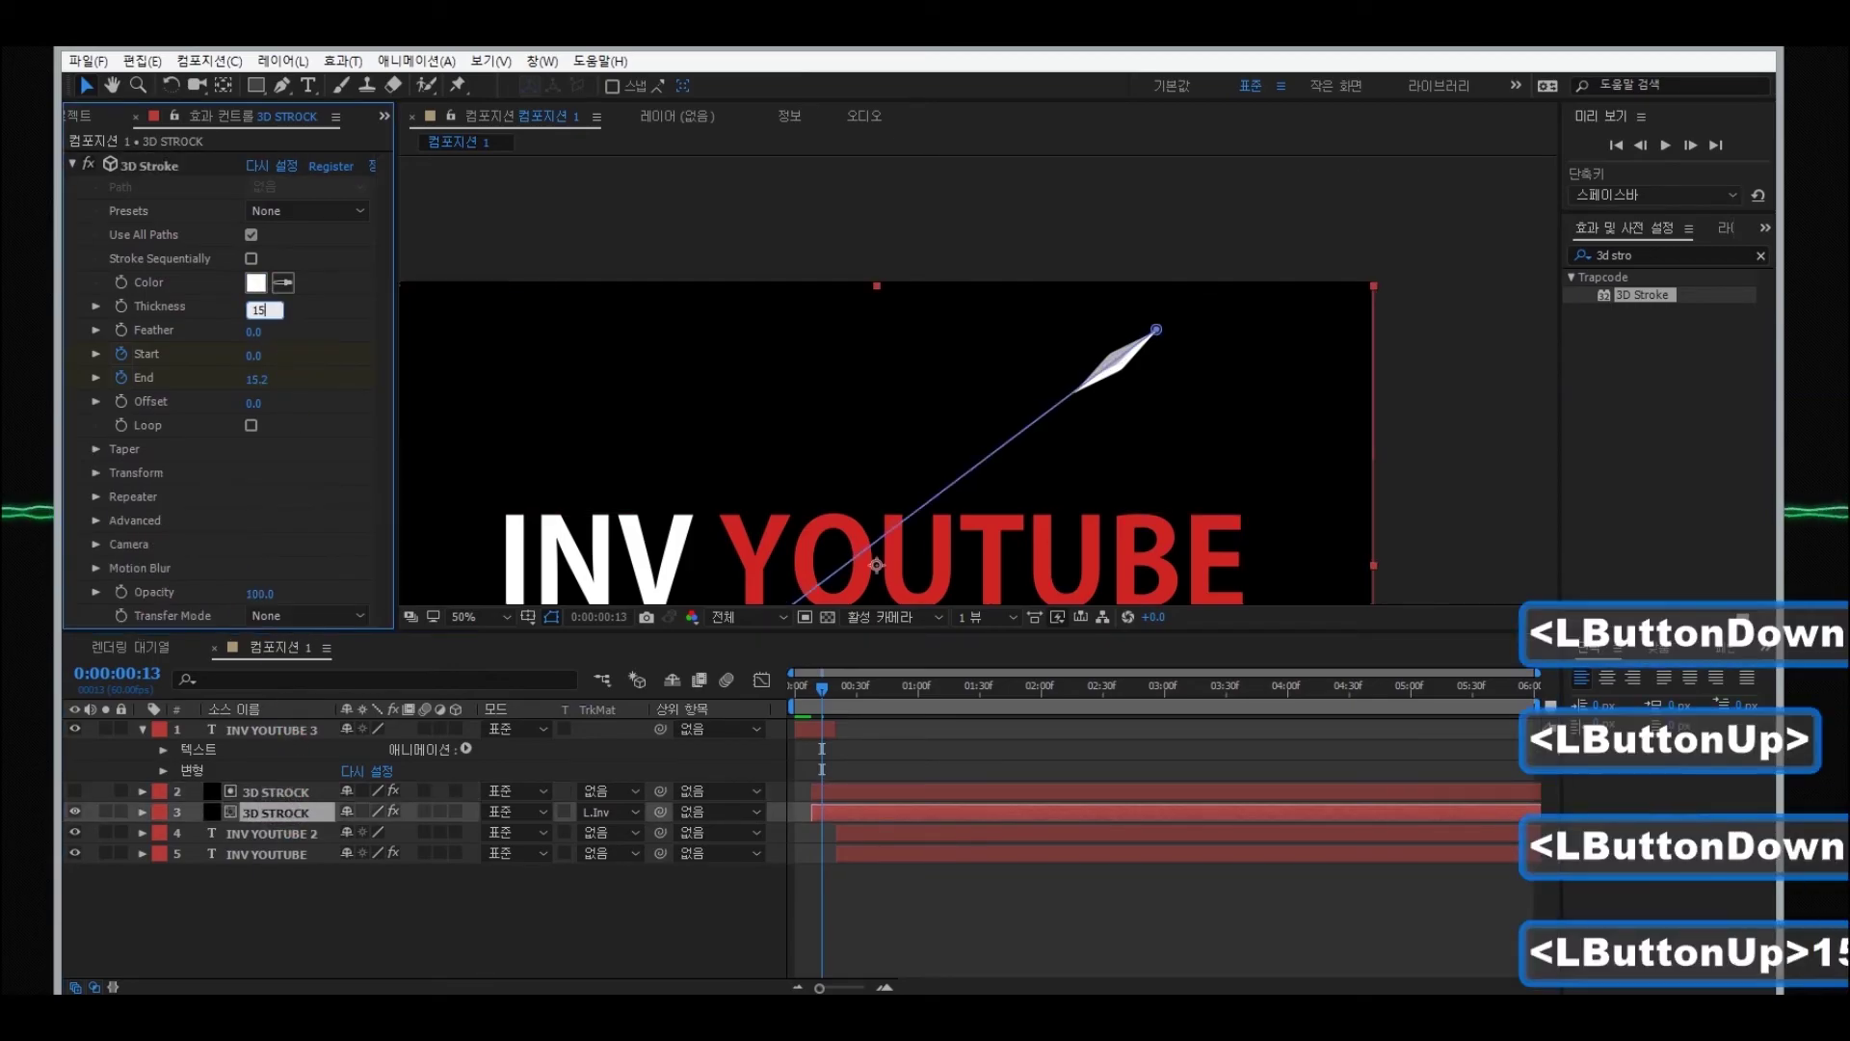
pyautogui.press('Return')
pyautogui.click(256, 792)
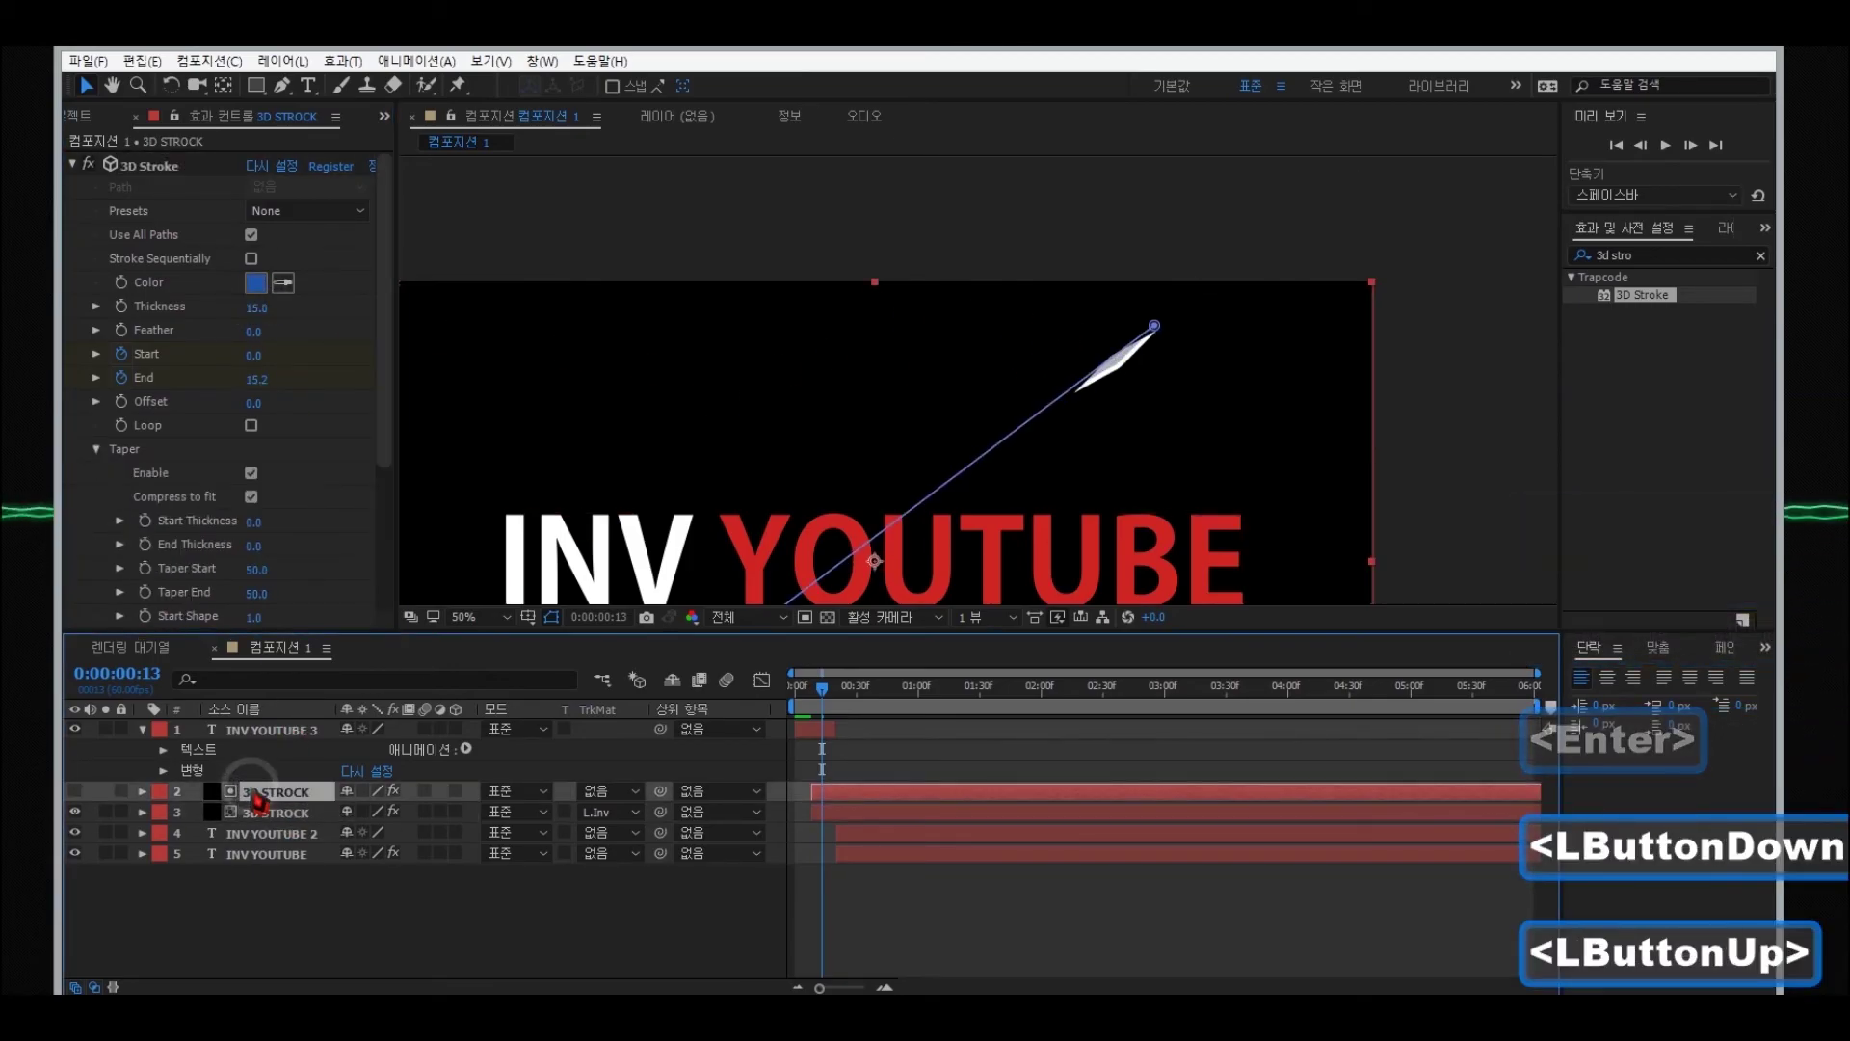
pyautogui.click(1417, 425)
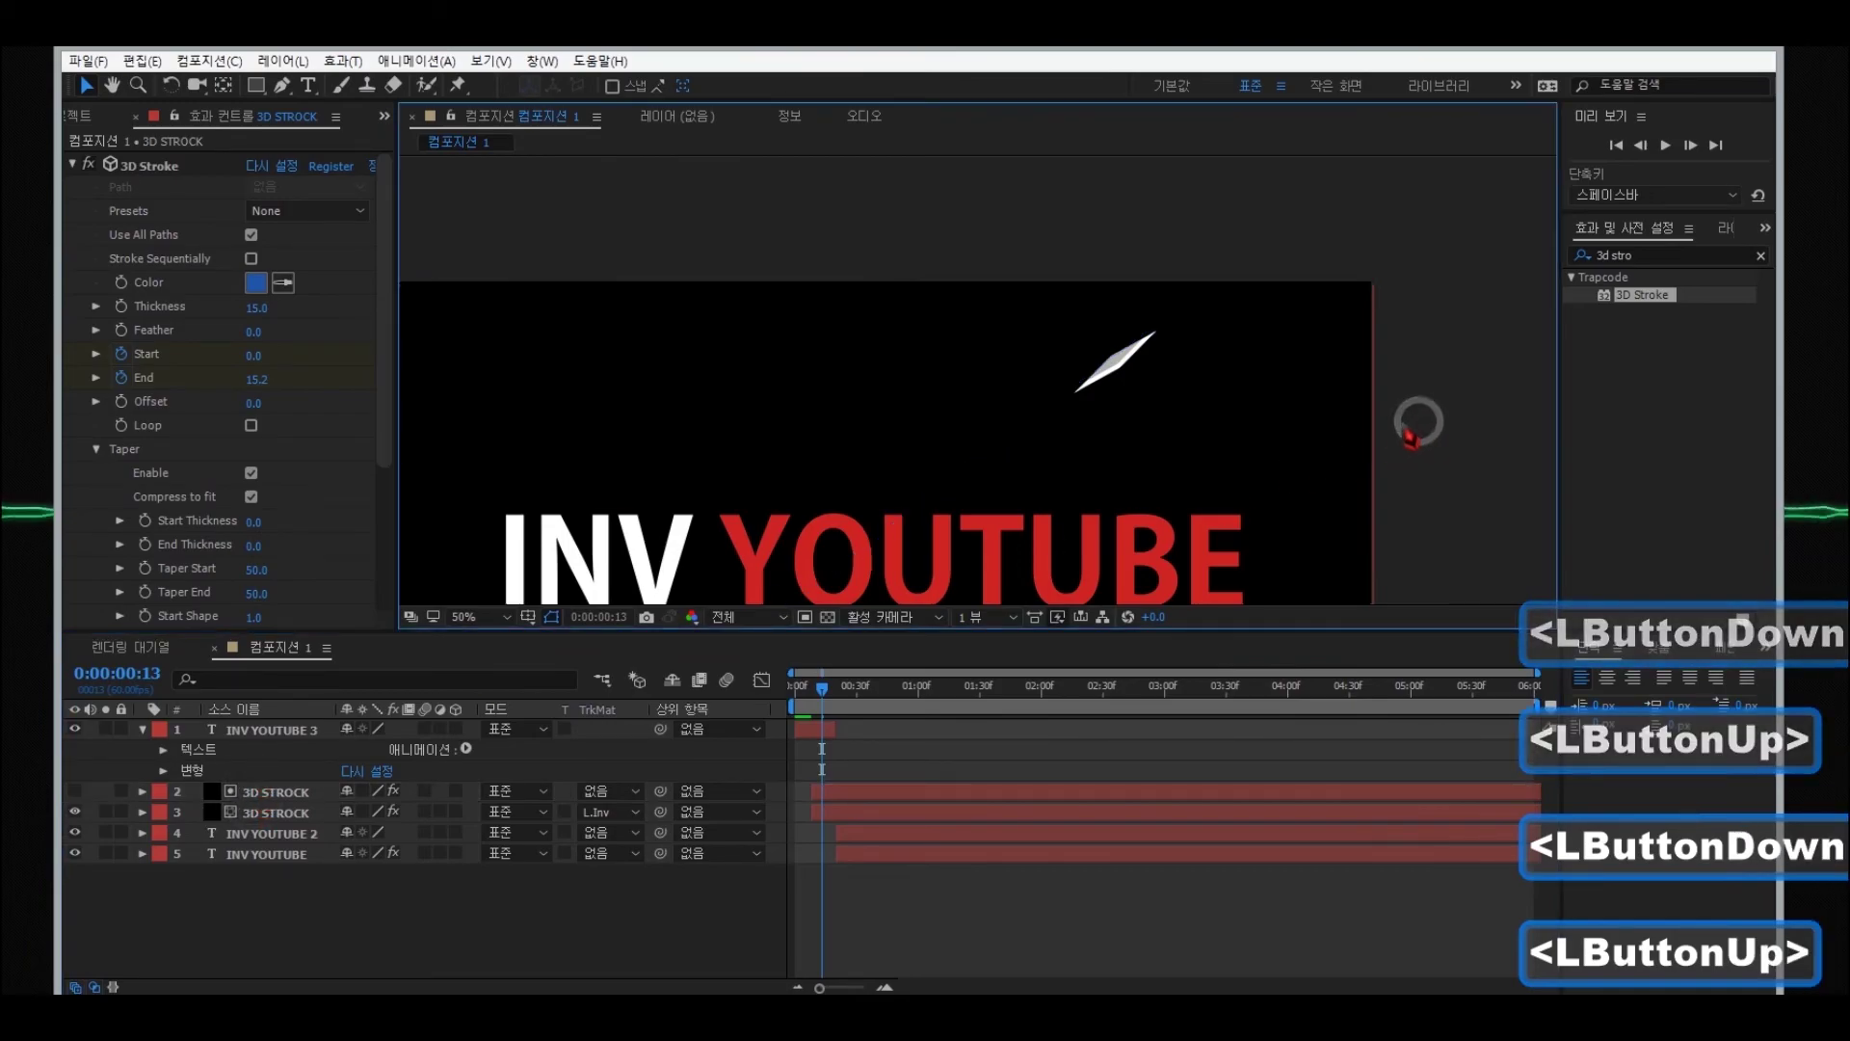
pyautogui.scroll(-2, 1367, 456)
pyautogui.scroll(2, 1204, 525)
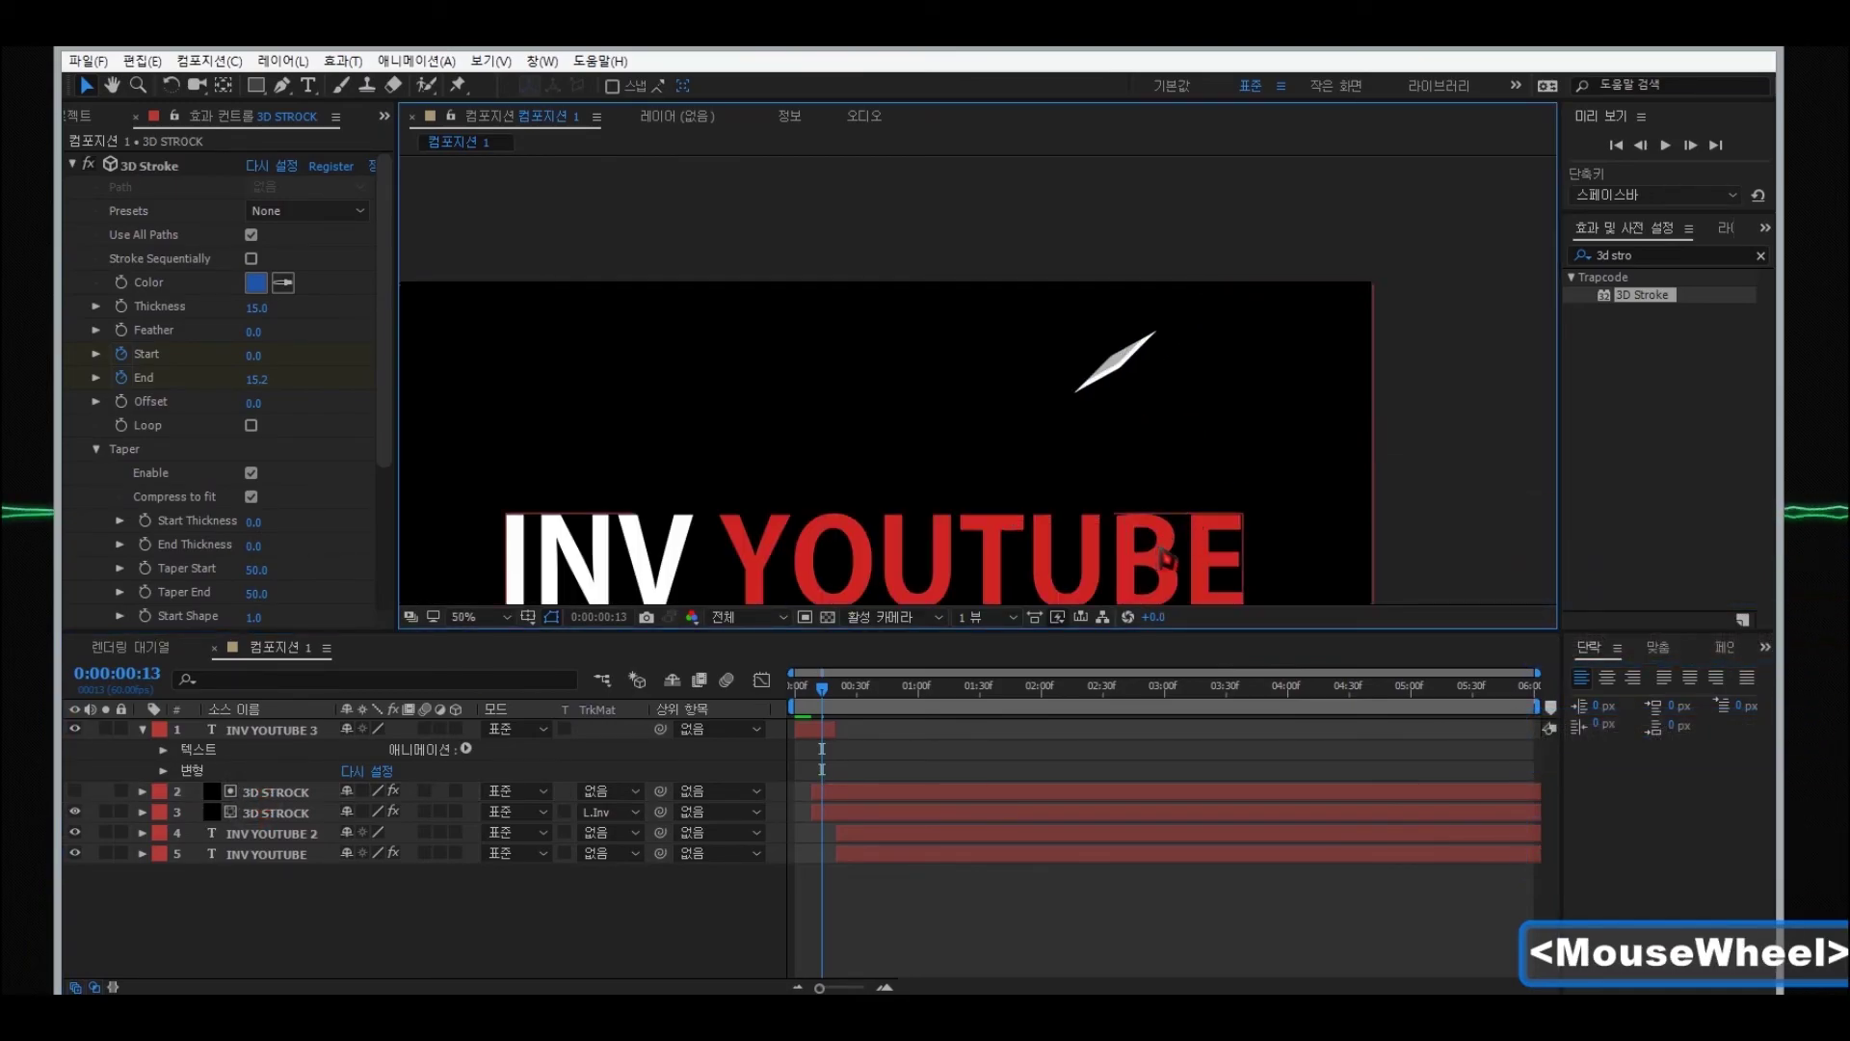